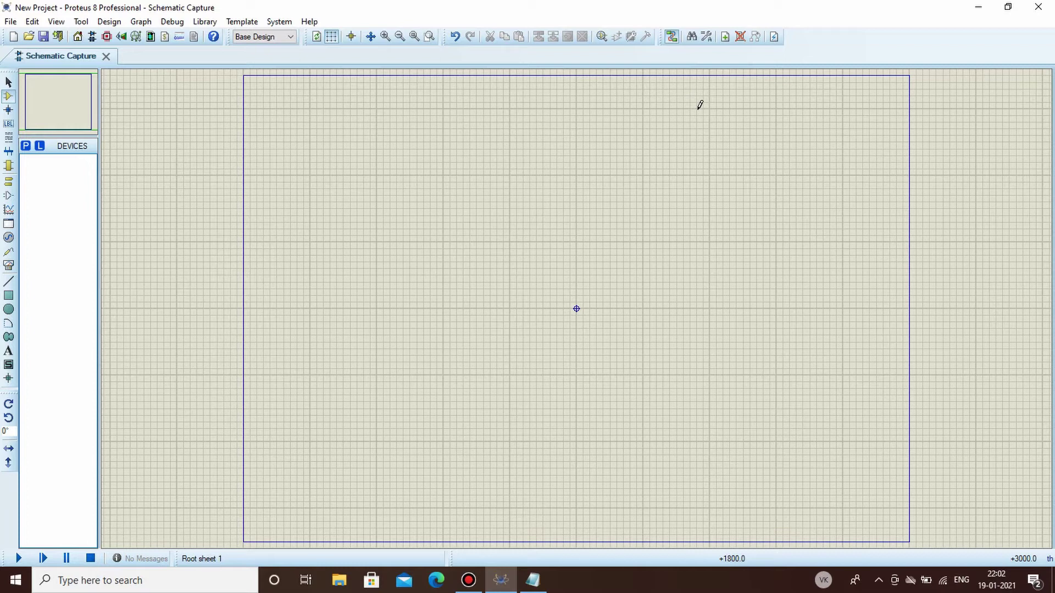
- Search the device library for 74157 and add the 74HC157 multiplexer to the project's devices
text(p)
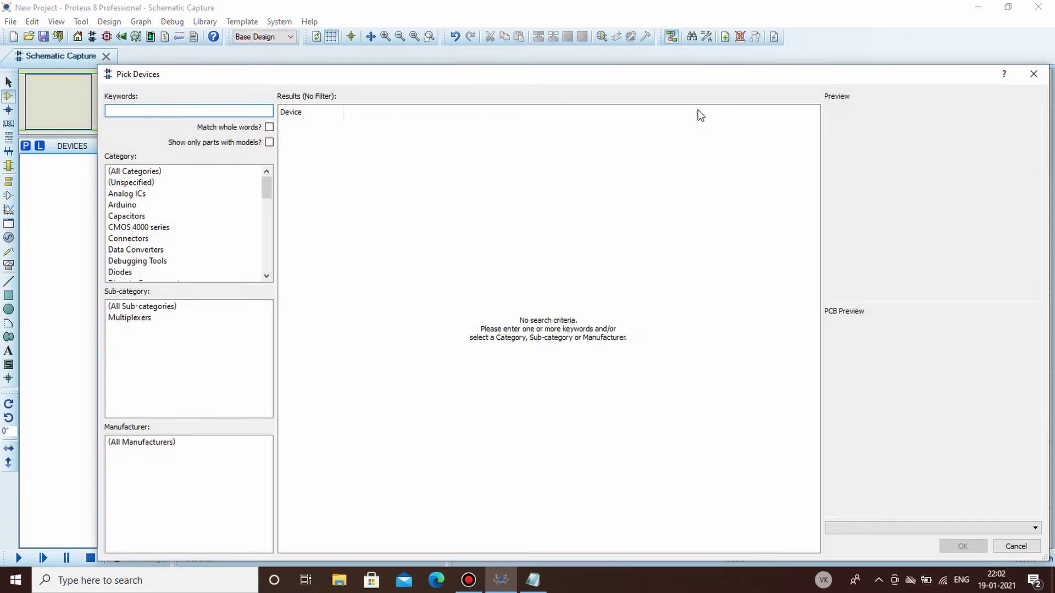
text(74157)
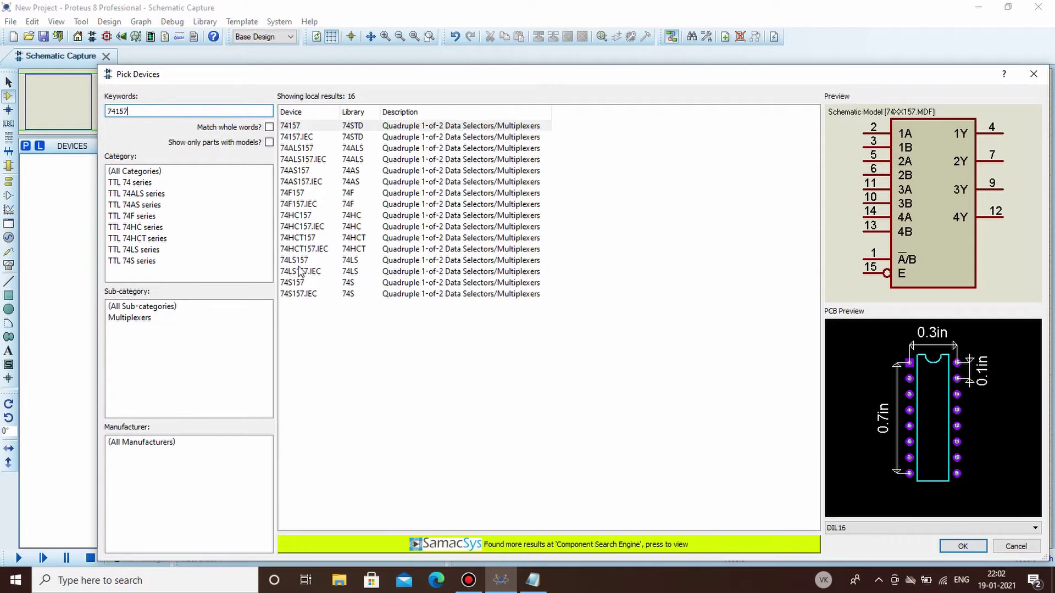
click(297, 218)
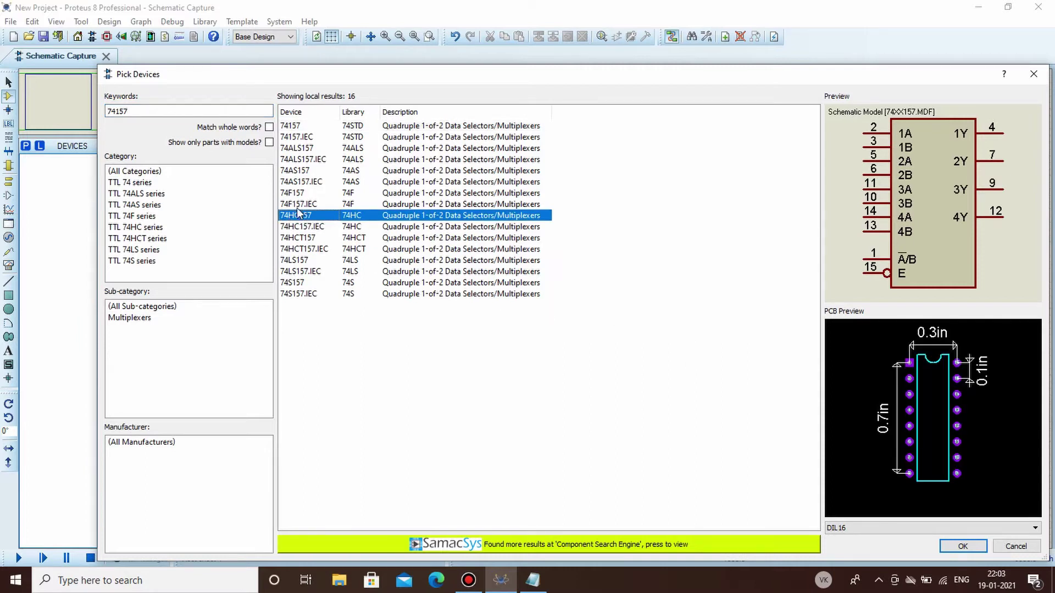
click(963, 546)
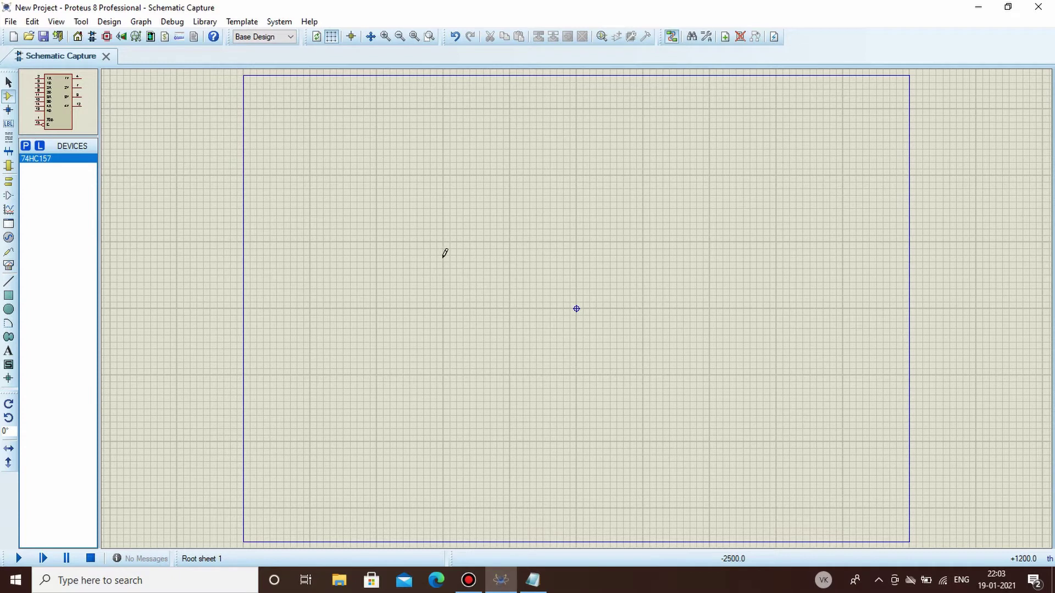
- In Notepad, write the multiplexer count calculation 8/2 =4, 4/2 =2, 2/2 =1, 4+2+1 =7, and return to Proteus
click(533, 580)
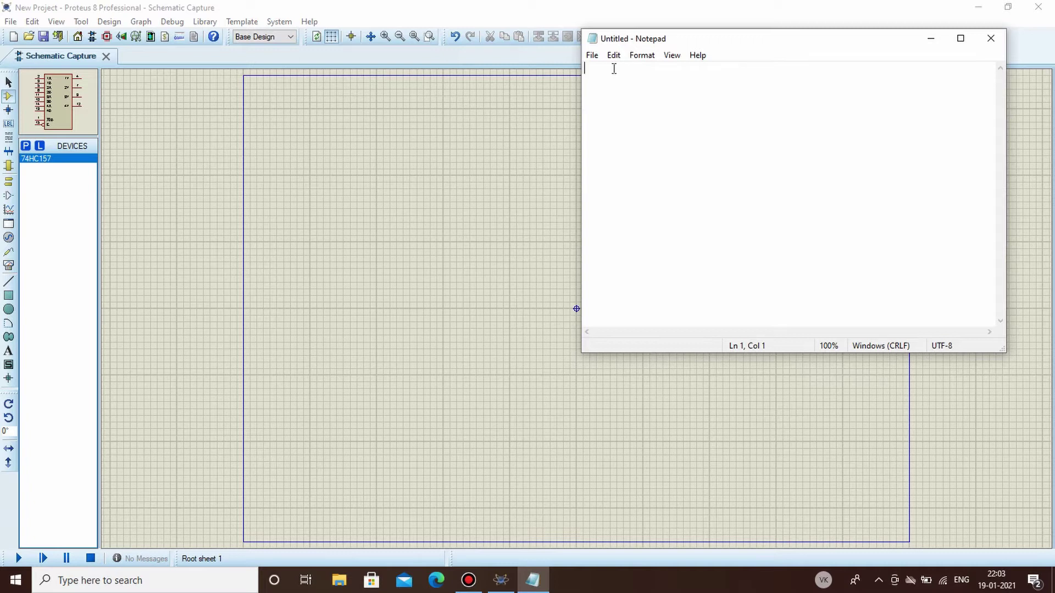
text(8/2)
text( =4 )
text(4/2 =2 )
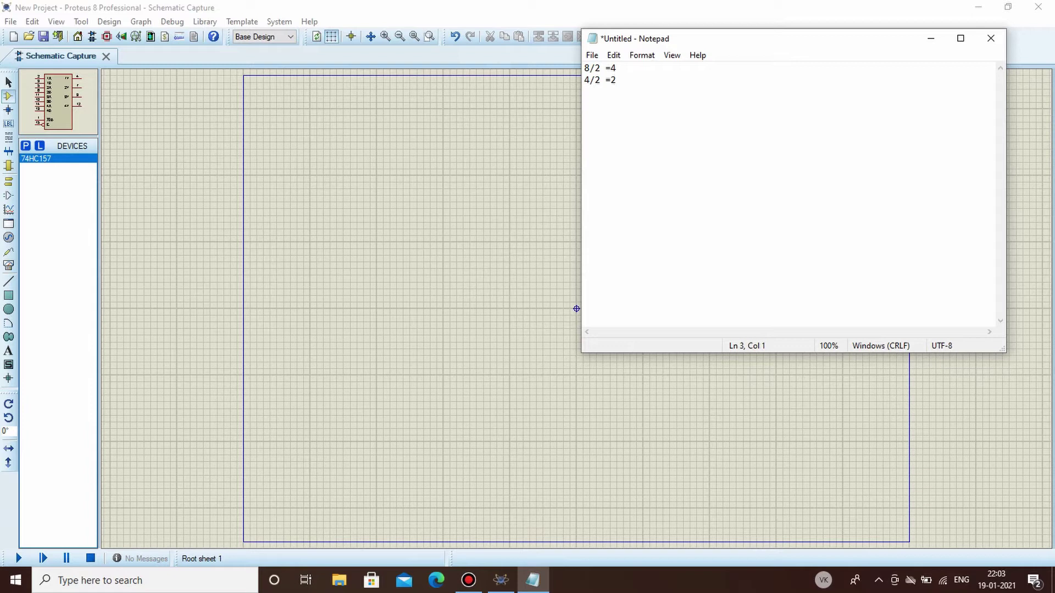
text(2/2 =1 )
text(4)
text(+2+1)
text( =7)
click(931, 42)
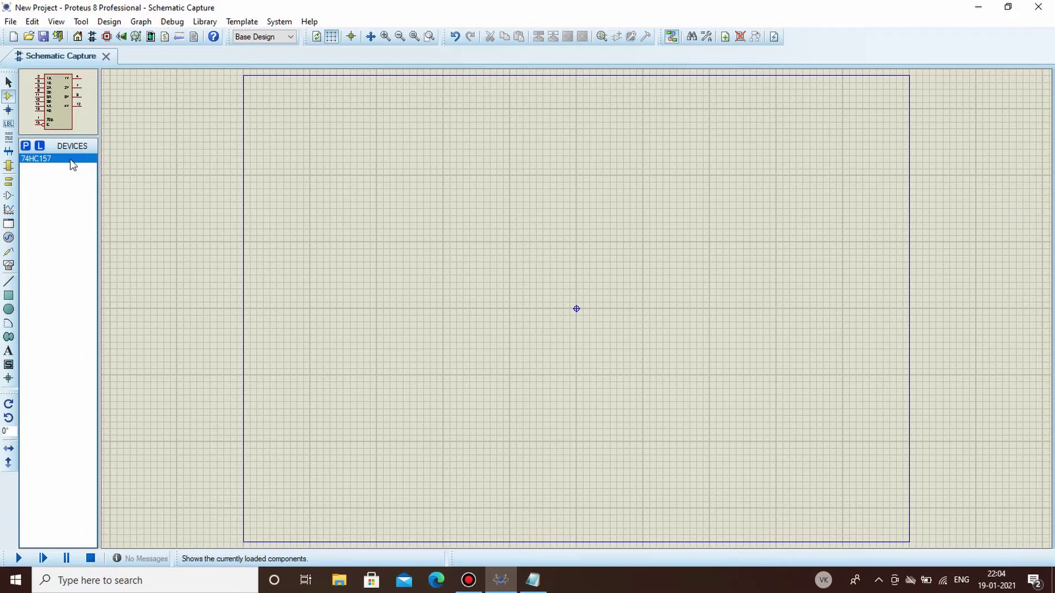
- Place the first 74HC157 multiplexer in the upper-left part of the schematic sheet
click(443, 196)
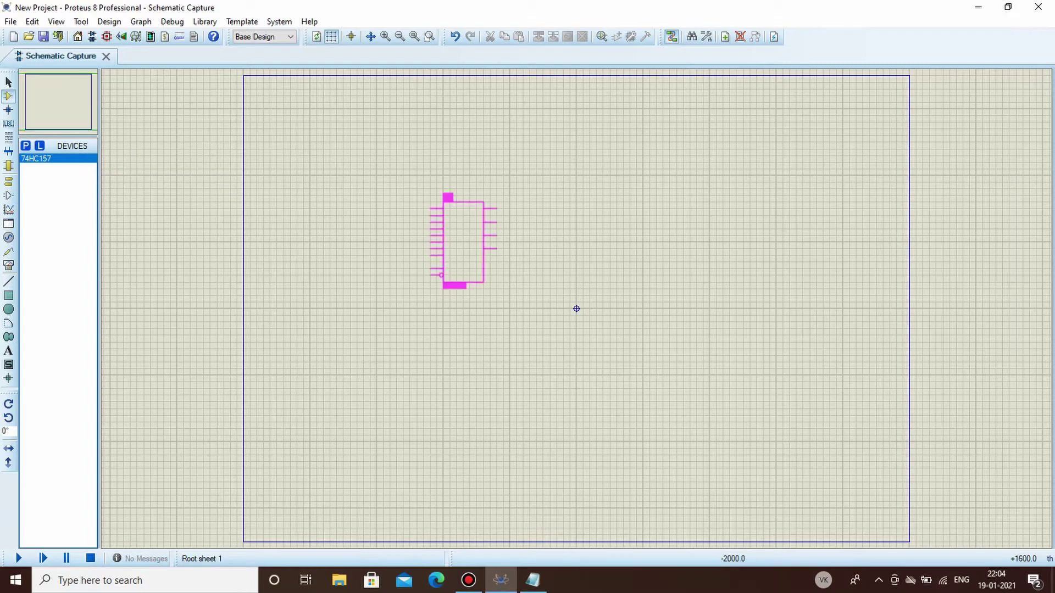
click(463, 262)
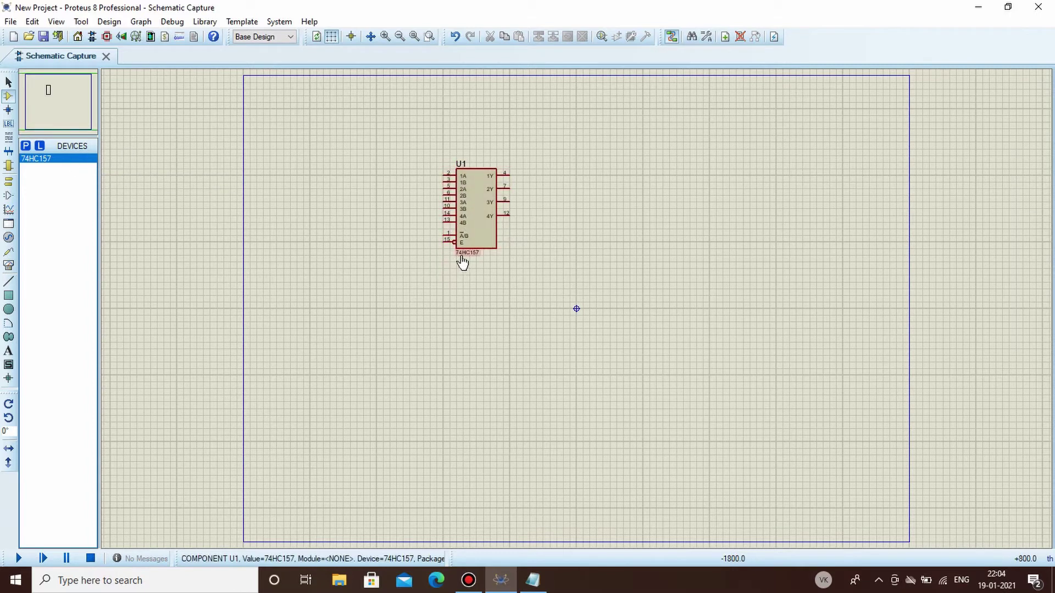
scroll(463, 262, up, 2)
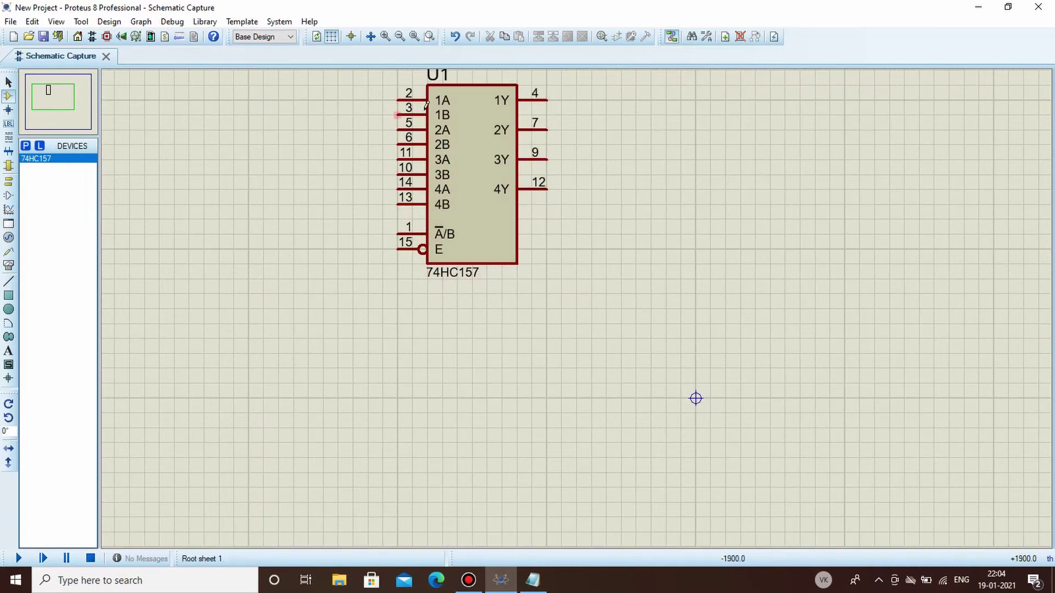
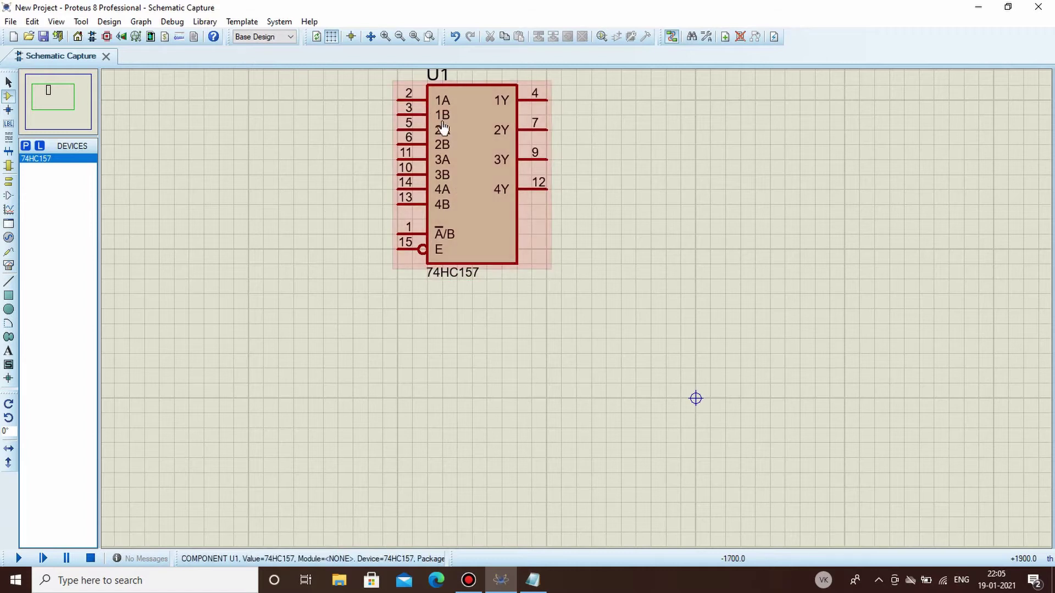
- Place three more 74HC157 multiplexers: one below U1 and two in a row to the right, at a height between U1 and U2
click(532, 581)
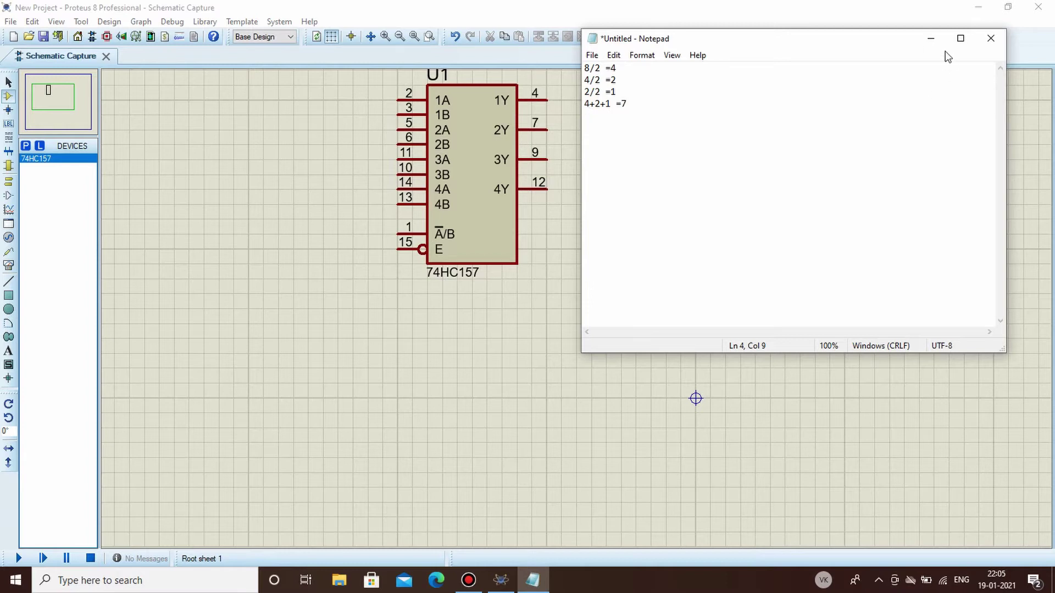
click(931, 38)
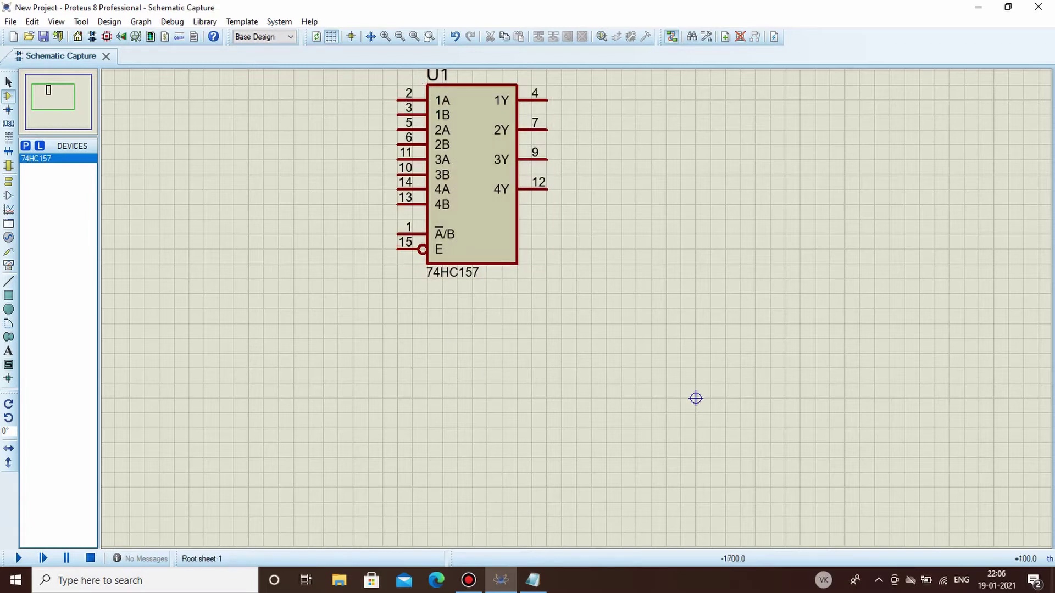
click(440, 368)
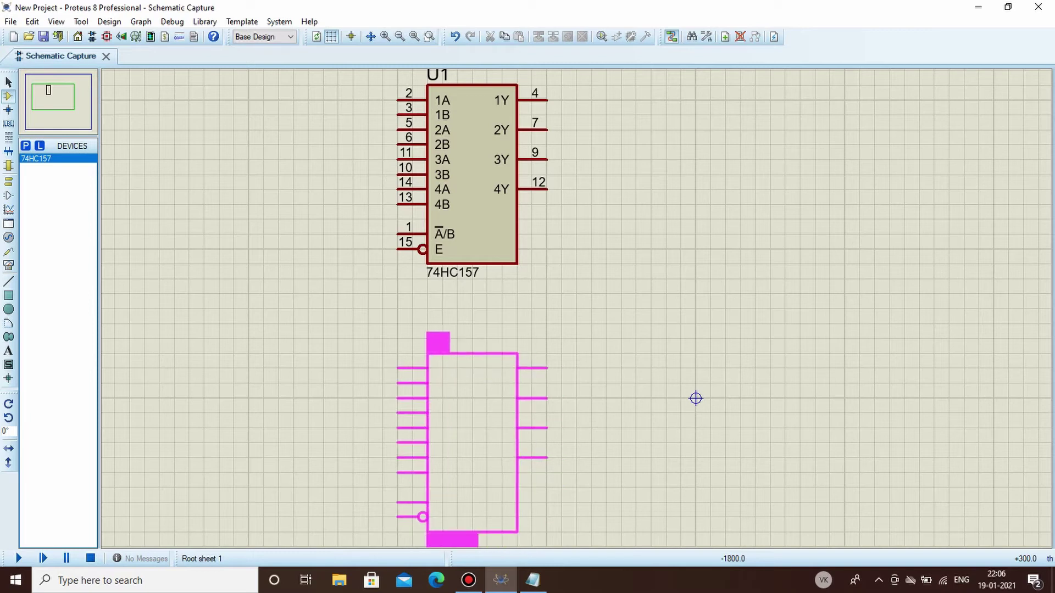
click(438, 338)
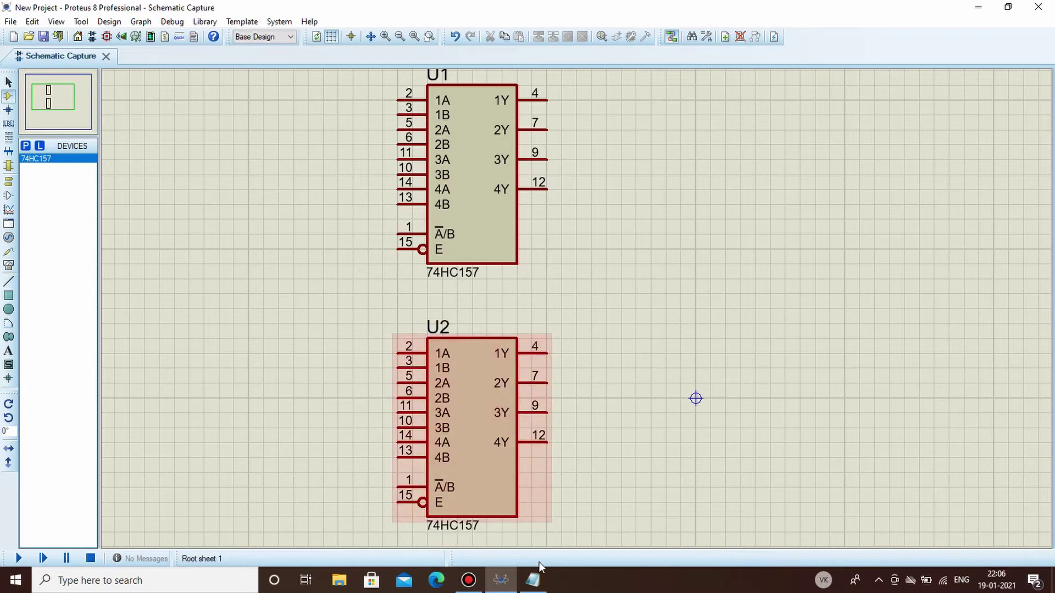
click(533, 580)
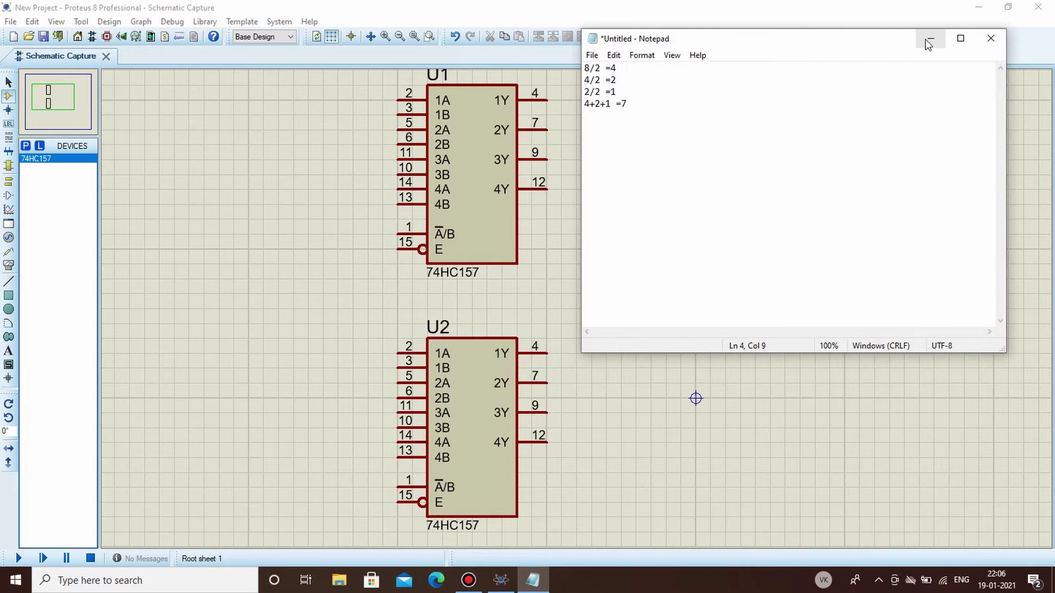
click(929, 41)
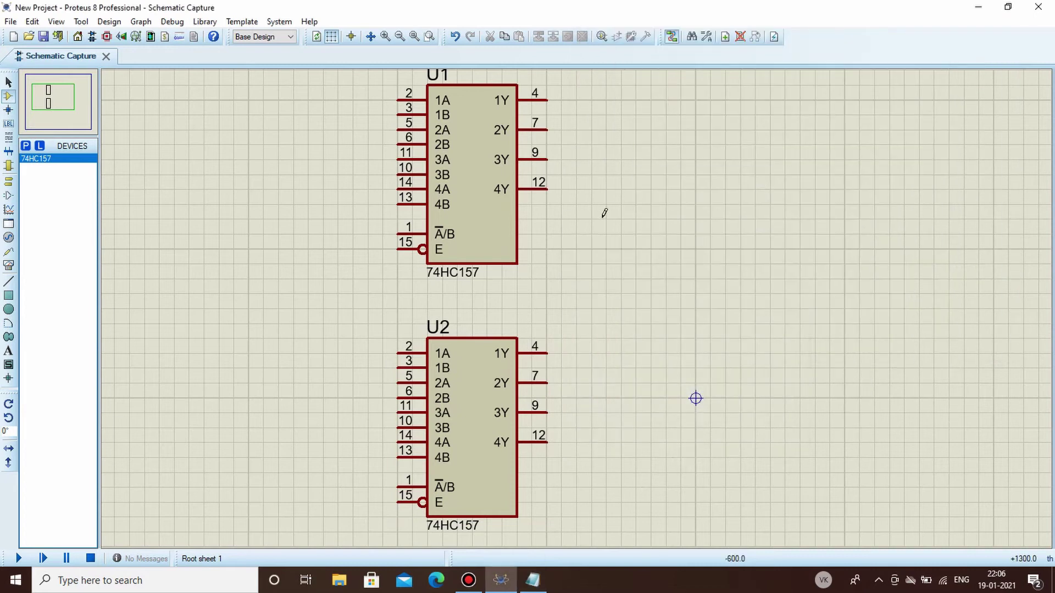
click(695, 399)
click(695, 399)
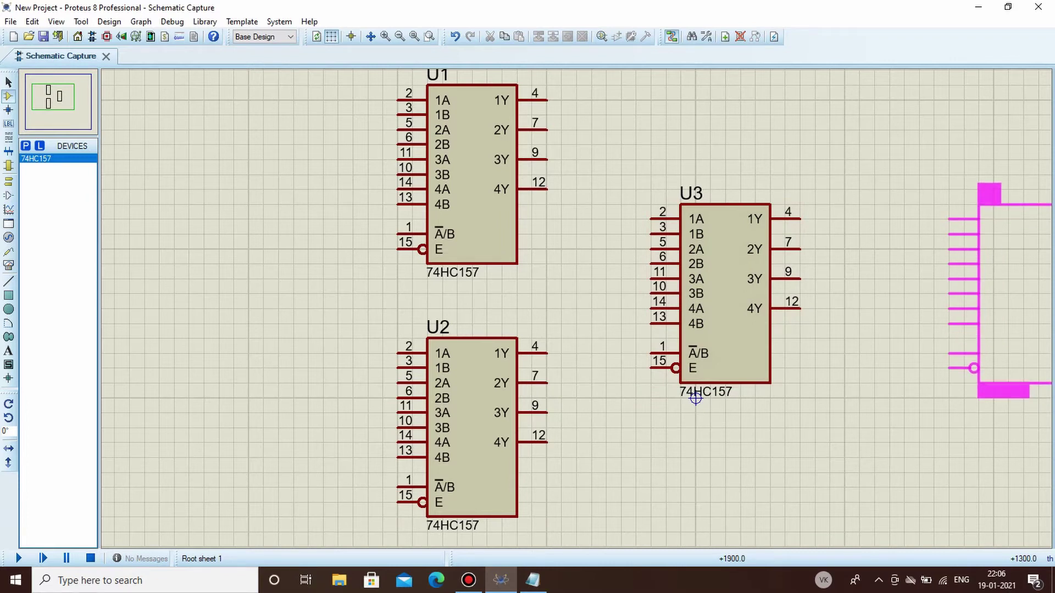
click(993, 398)
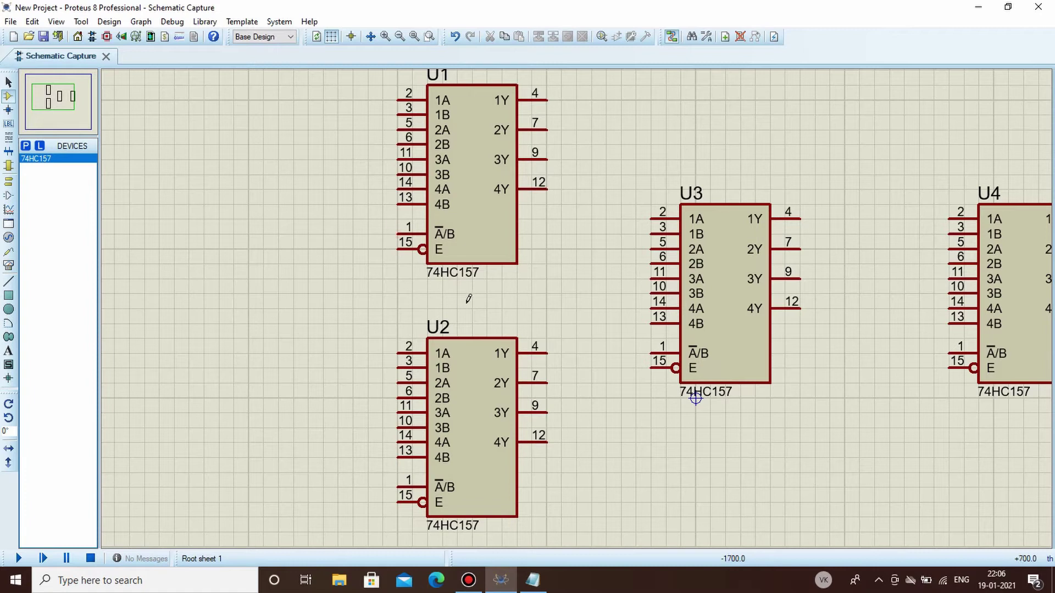
- Attach a ground terminal to the E pin (15) of each of the four 74HC157 multiplexers
click(9, 185)
click(36, 202)
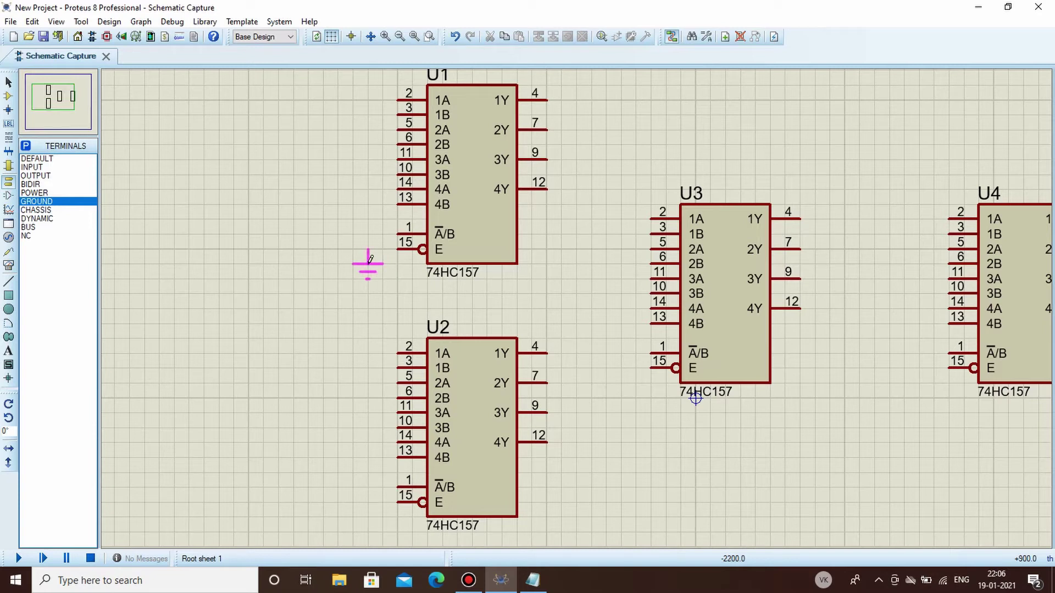
click(369, 260)
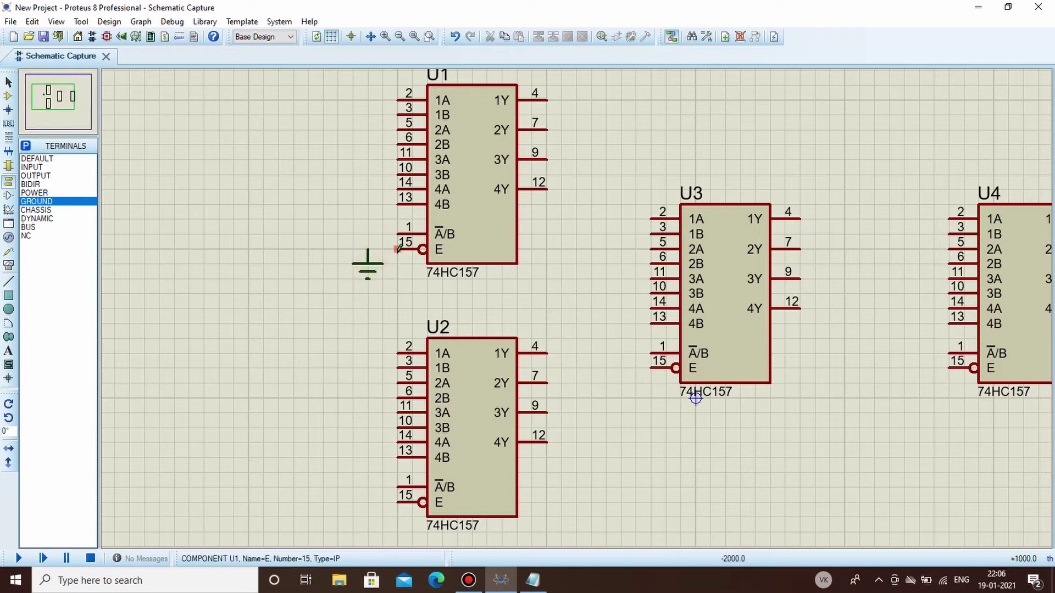
click(368, 259)
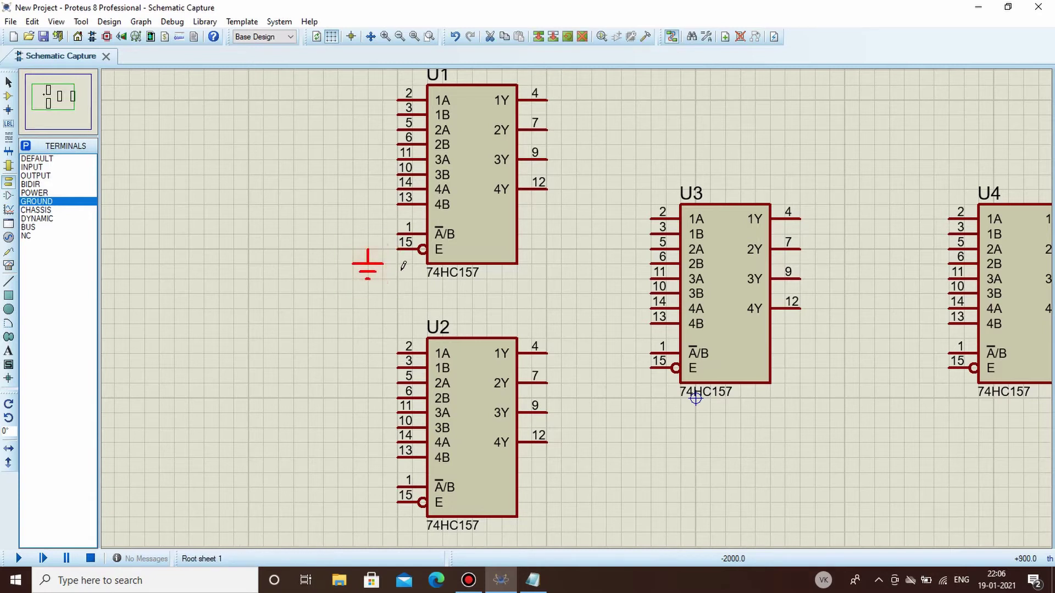
drag(368, 266, 398, 268)
click(385, 515)
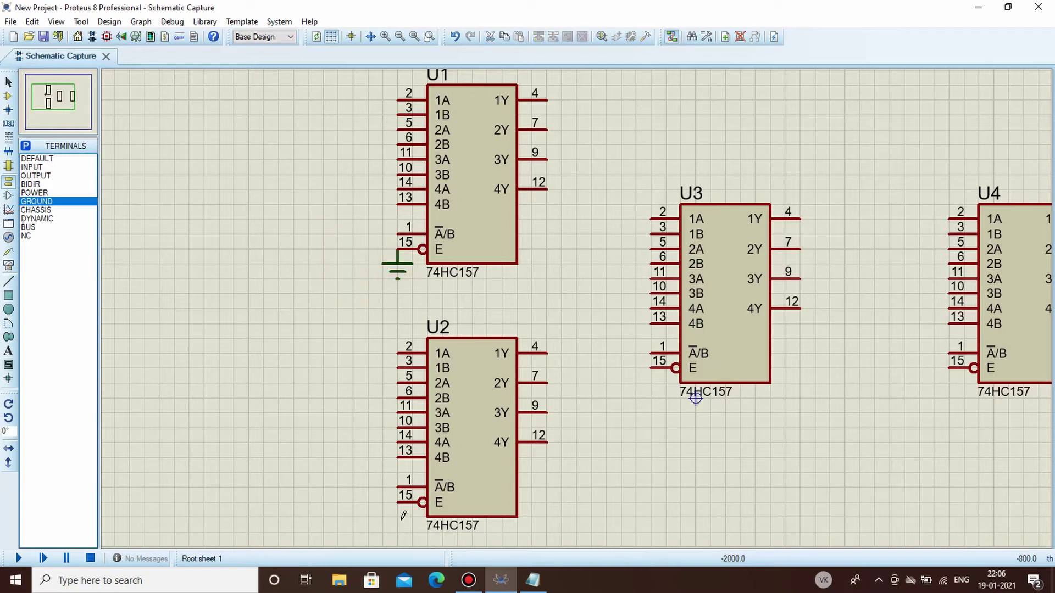
click(401, 517)
click(652, 378)
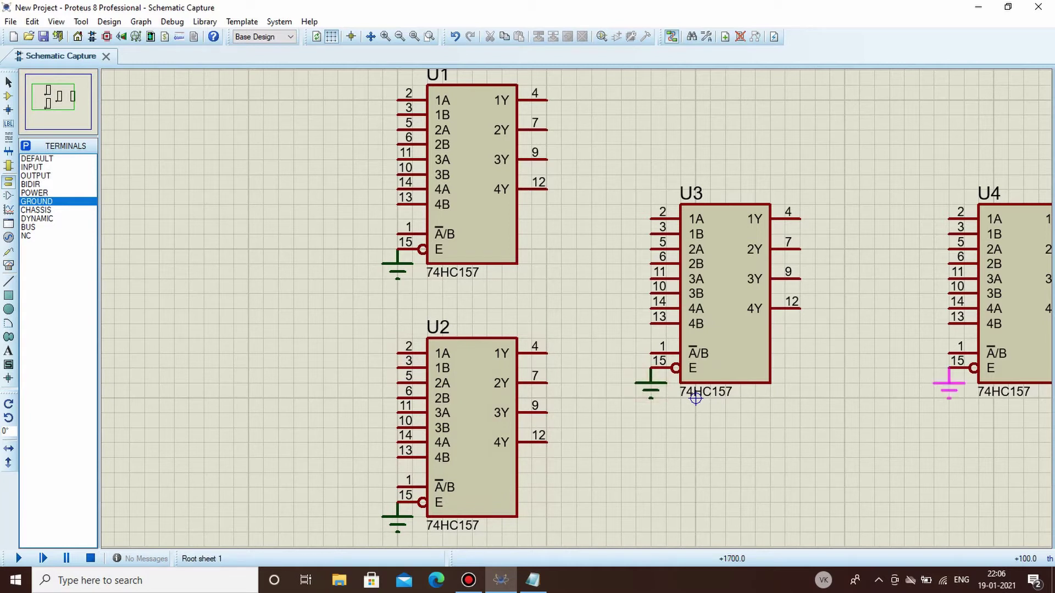
click(950, 378)
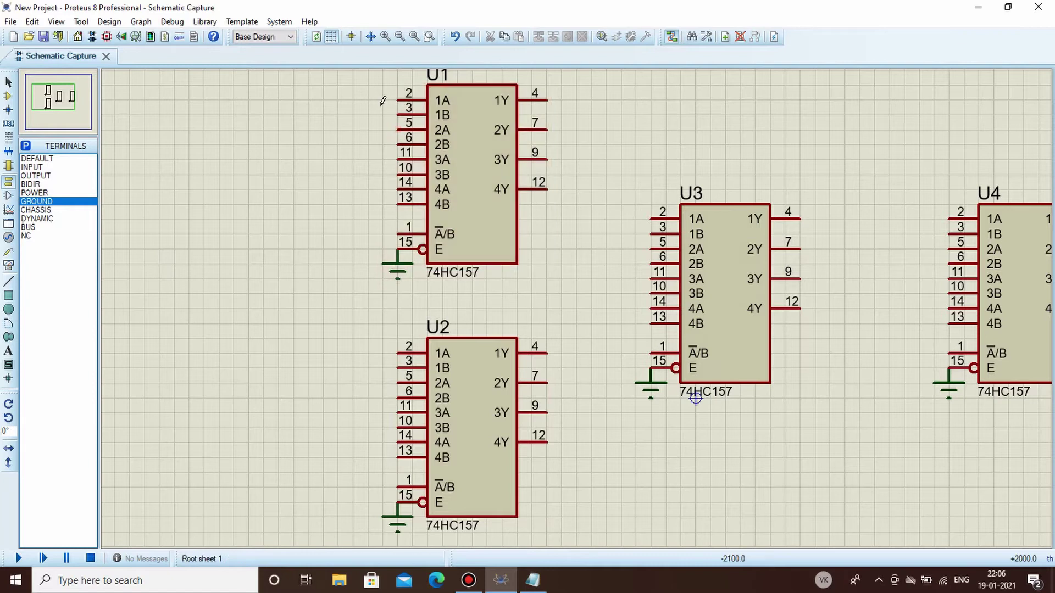
- Search the device library for toggle and add the LOGICTOGGLE source to the project's devices
click(8, 96)
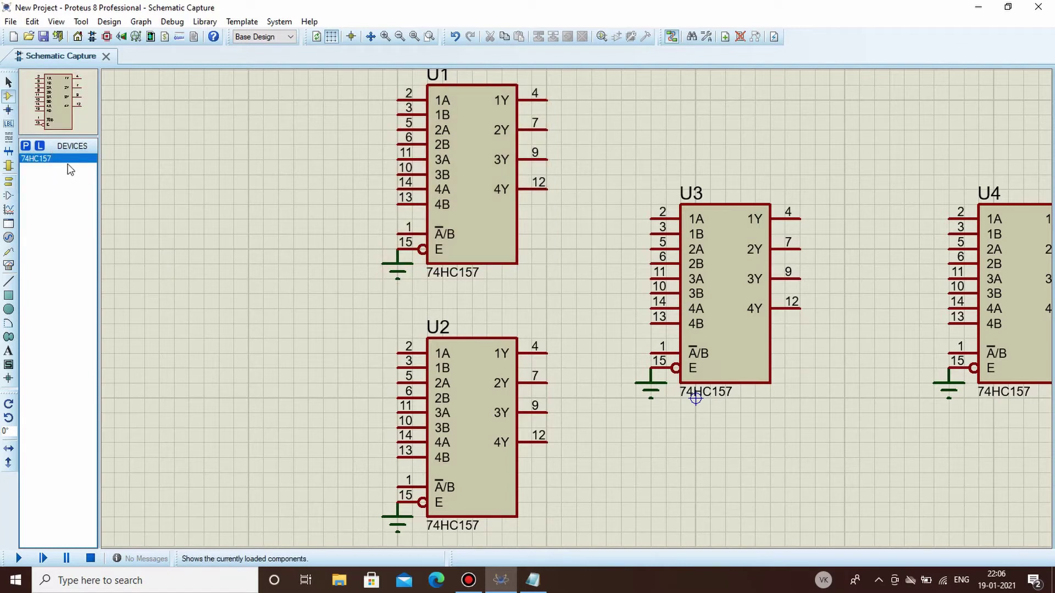
double_click(70, 169)
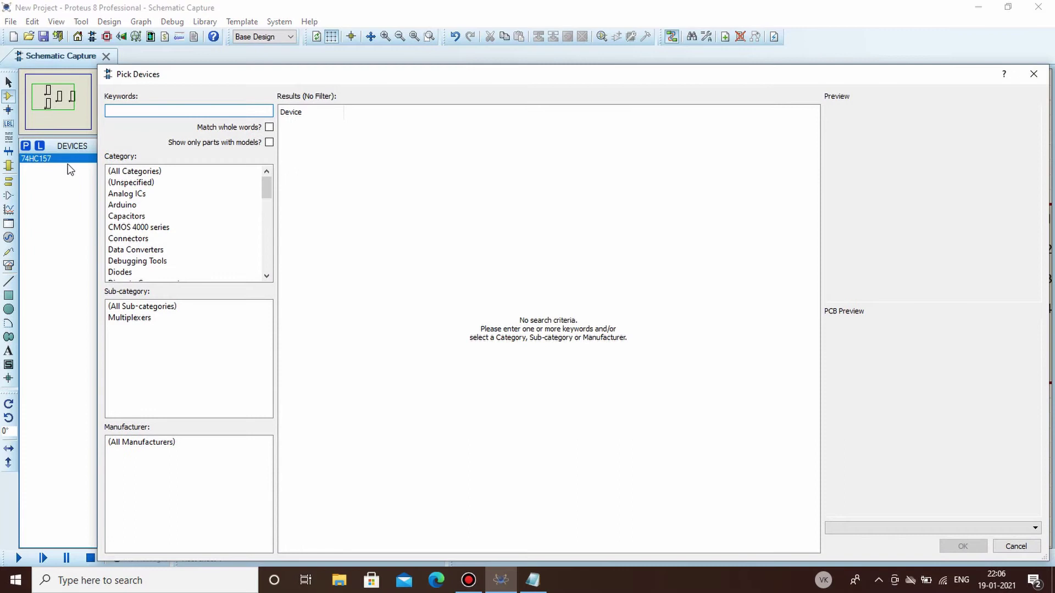
text(toggle)
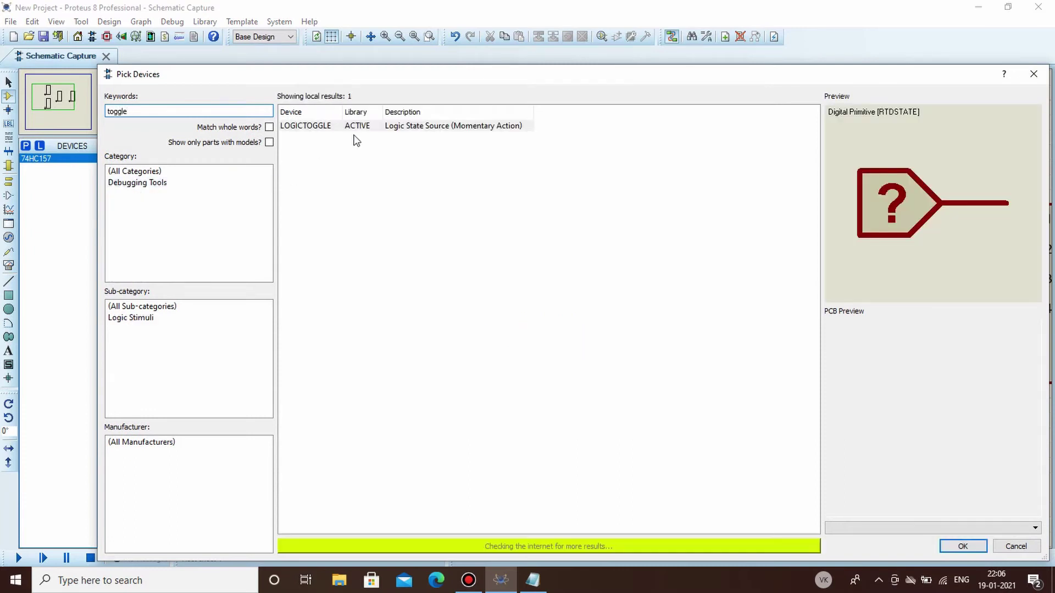
click(396, 126)
click(963, 547)
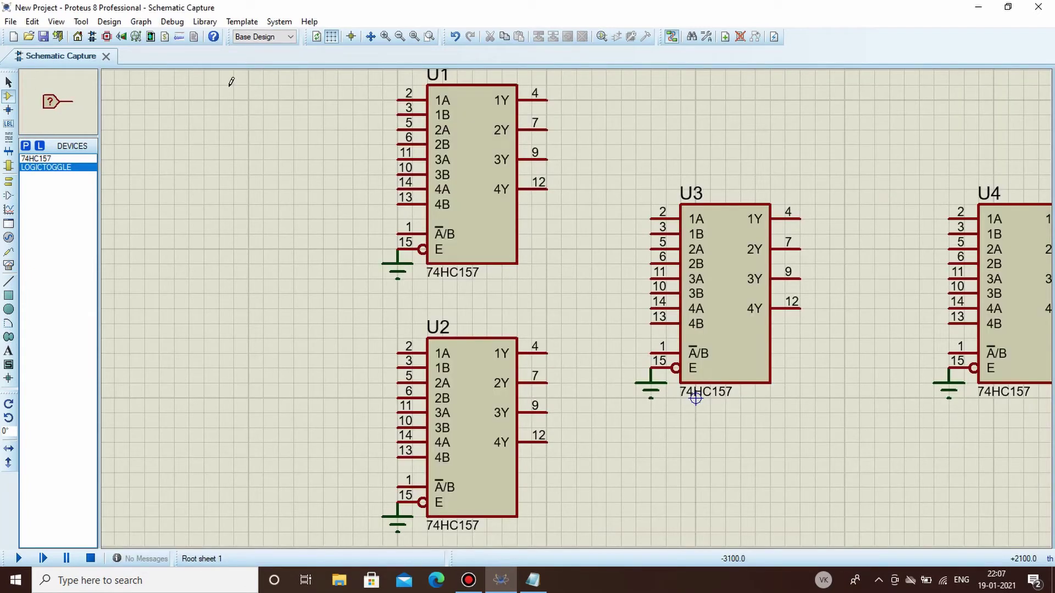
- Place four LOGICTOGGLE sources in two staggered columns to the left of U1's input pins
click(352, 98)
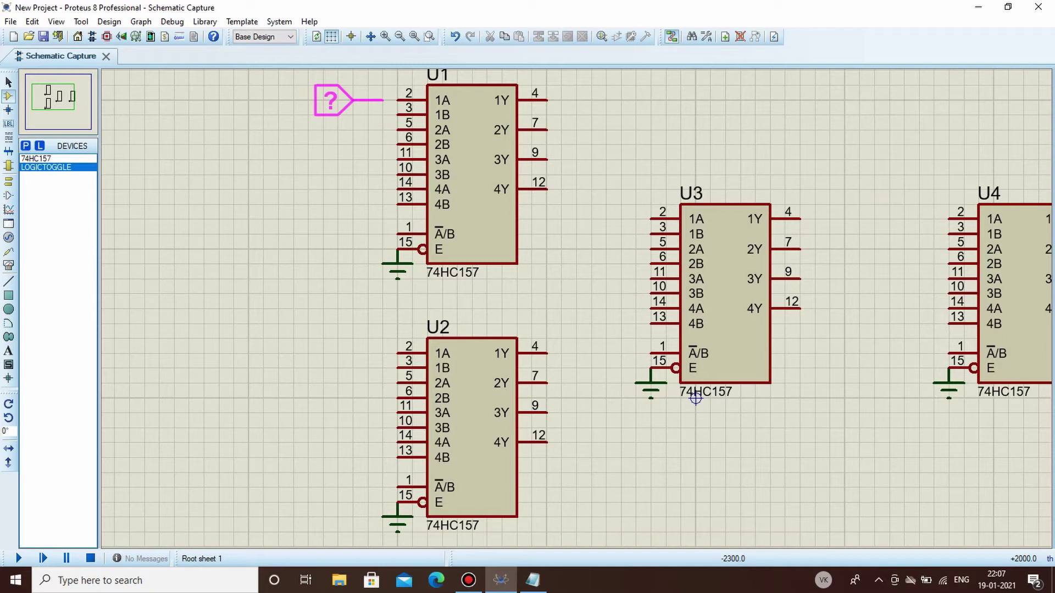
click(342, 100)
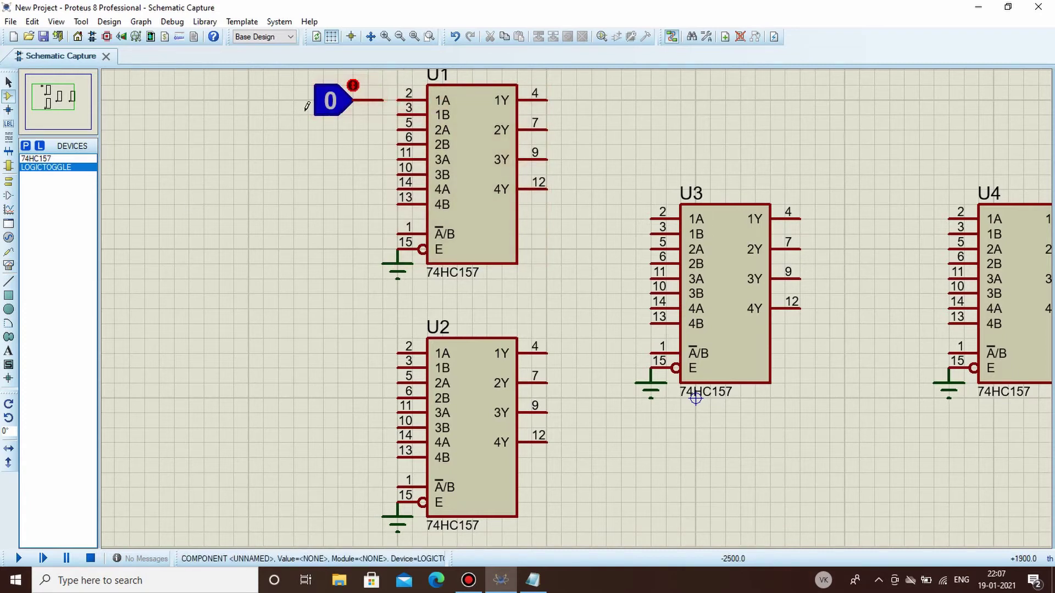
click(267, 115)
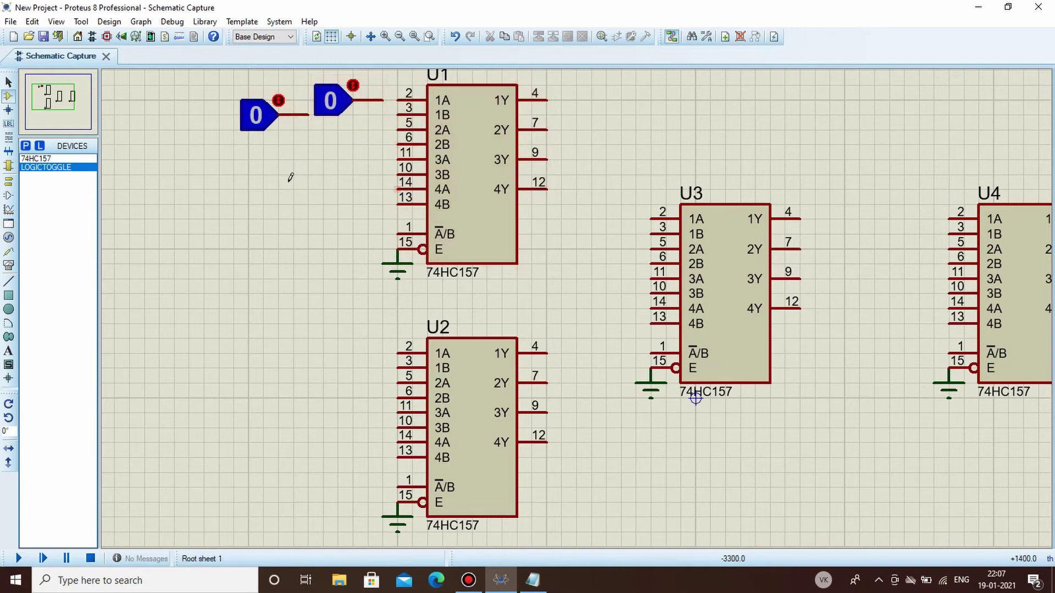
click(340, 162)
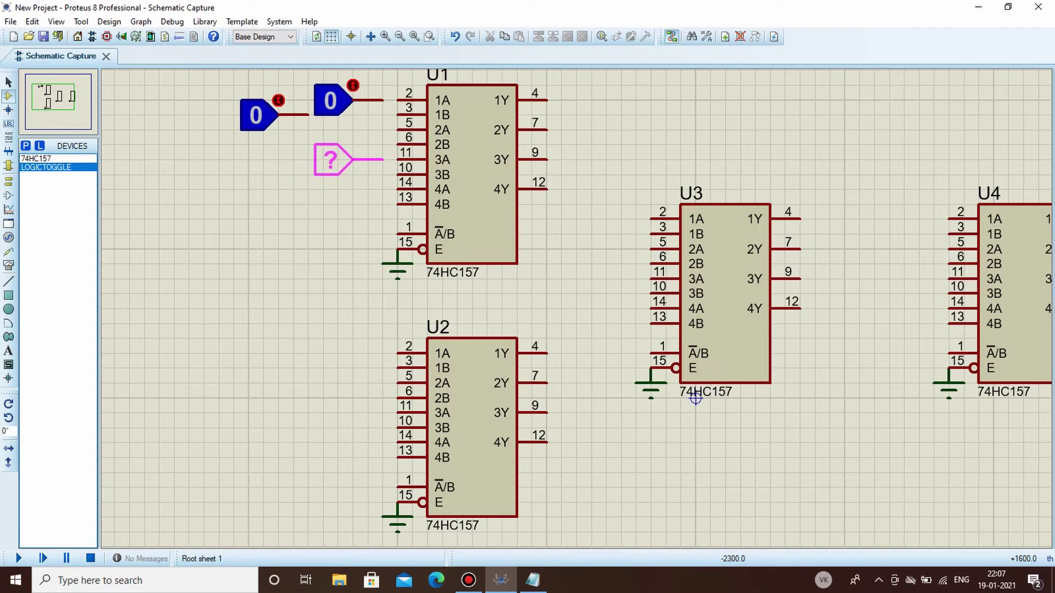
click(332, 159)
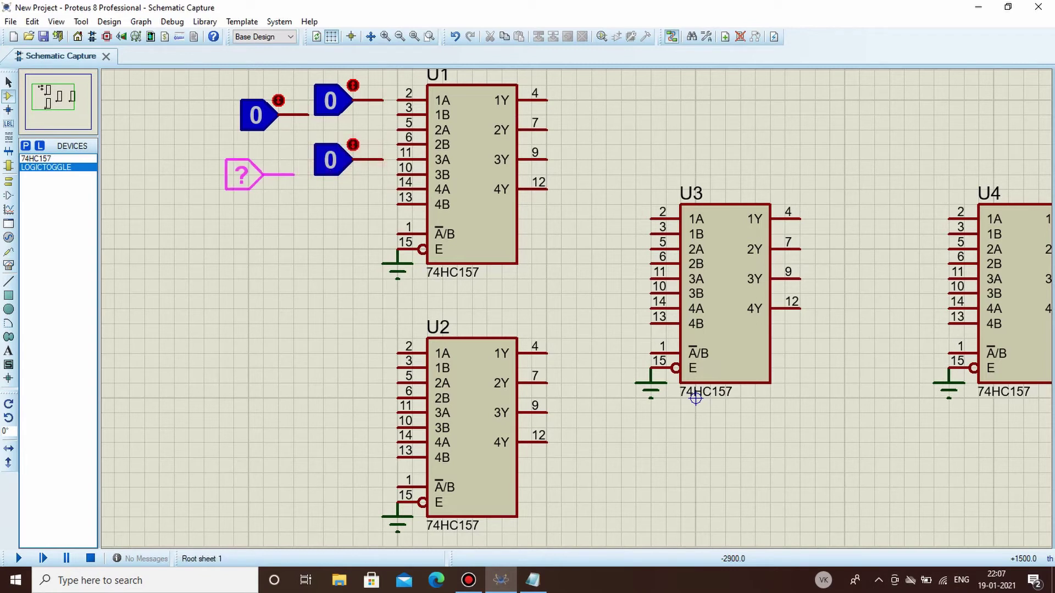
click(255, 175)
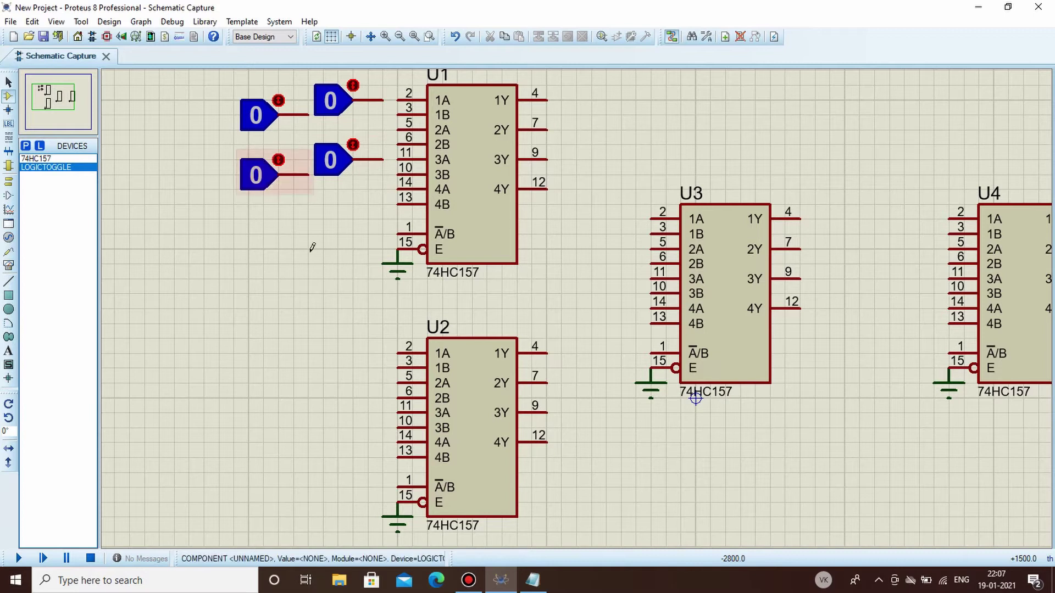
- Place four LOGICTOGGLE sources in two staggered columns to the left of U2's input pins
click(330, 353)
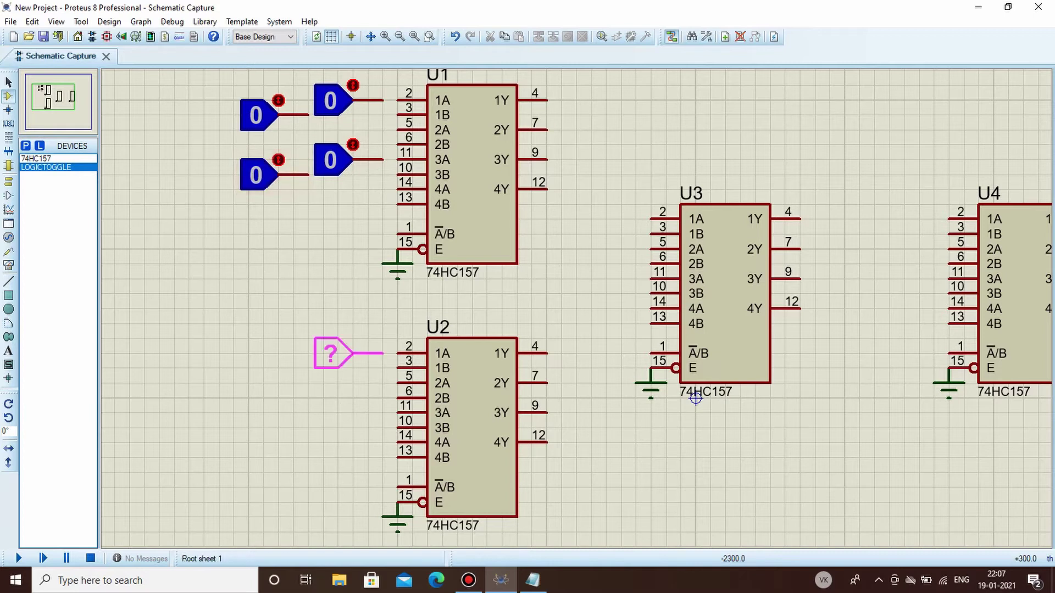
click(316, 353)
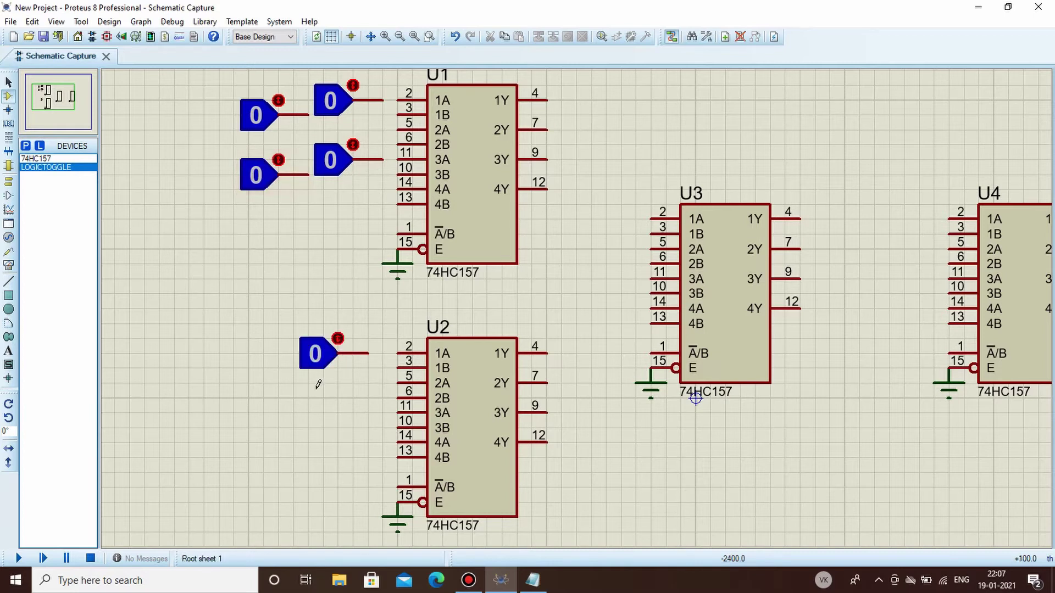
click(227, 367)
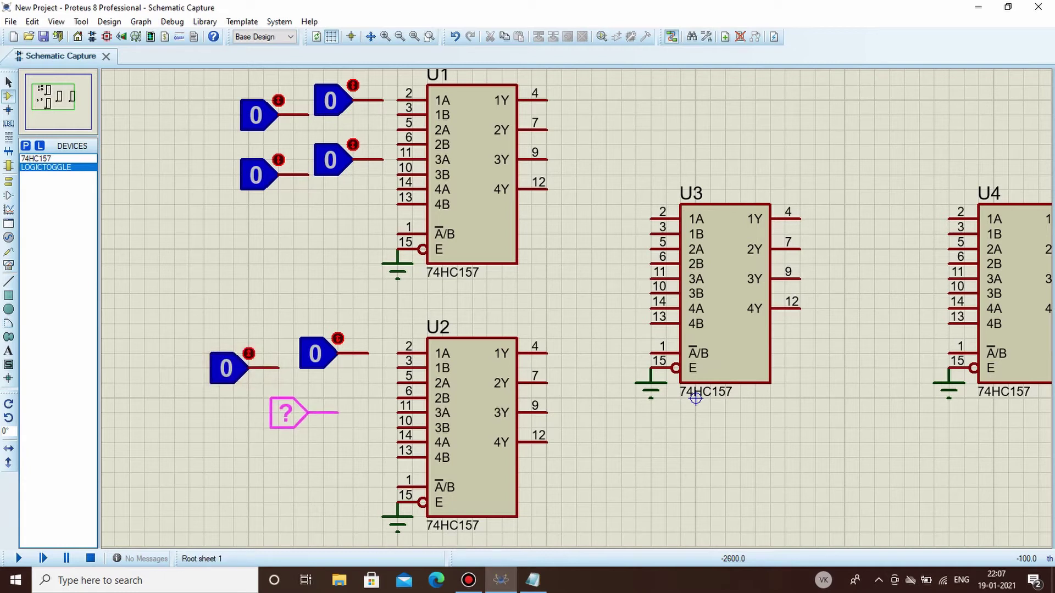
click(315, 413)
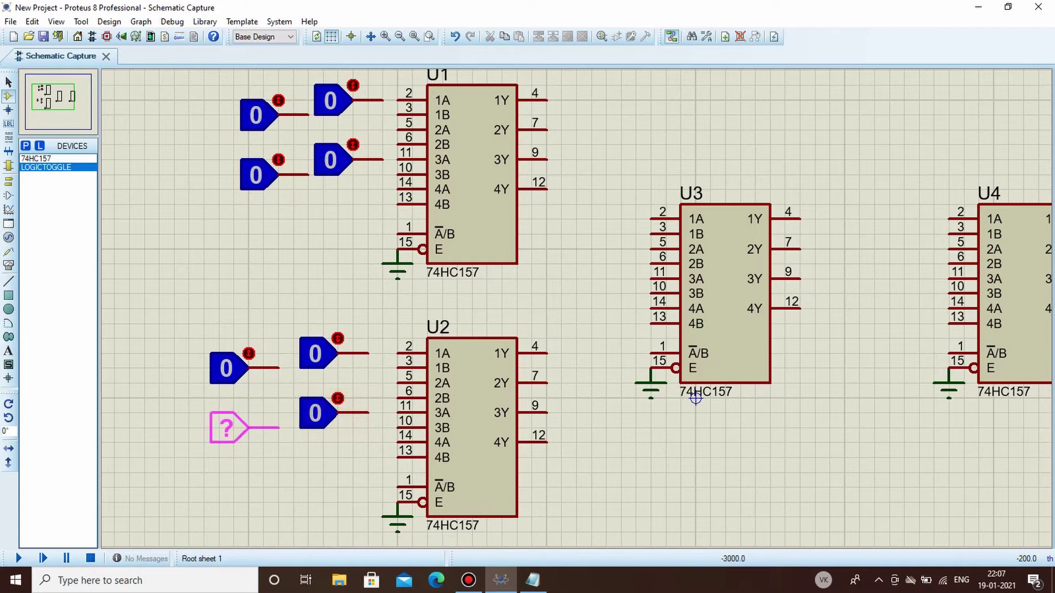
click(228, 427)
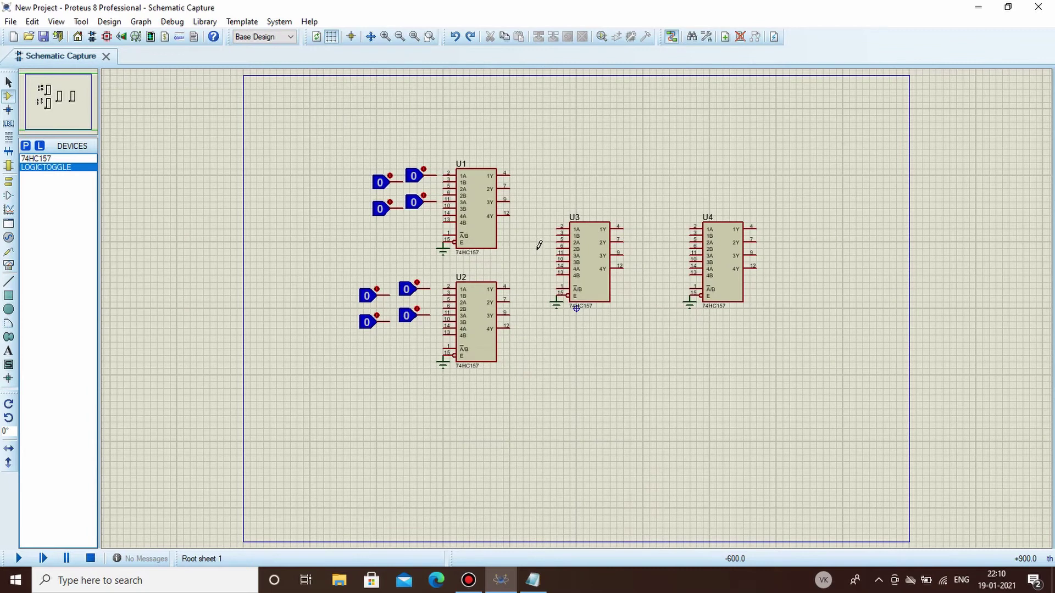
- Place a LOGICTOGGLE source beside the A/B select pin (1) of both U3 and U4 and wire each to its pin
scroll(539, 245, up, 1)
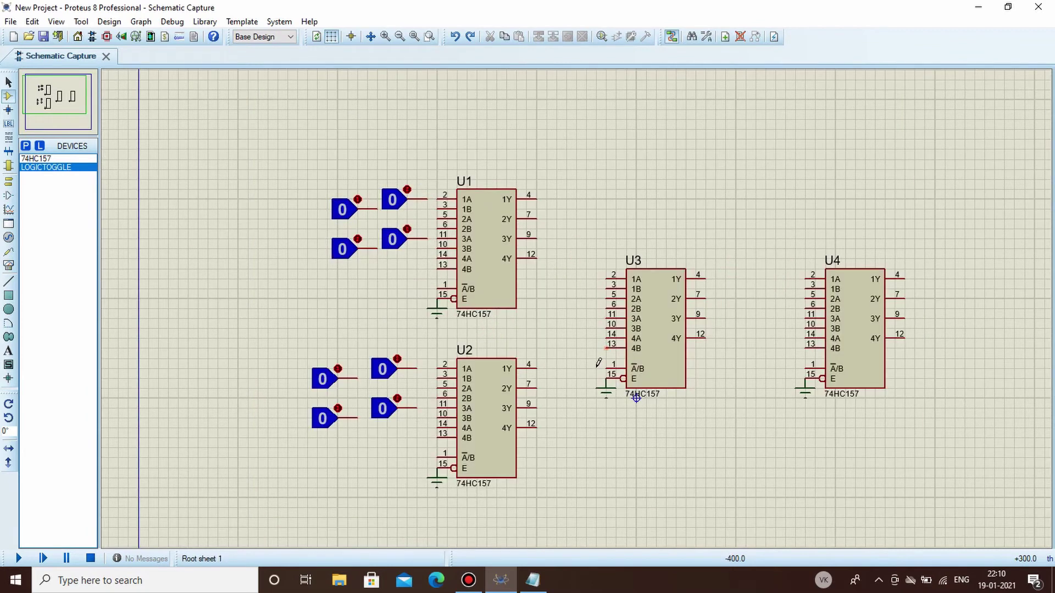
scroll(587, 313, up, 1)
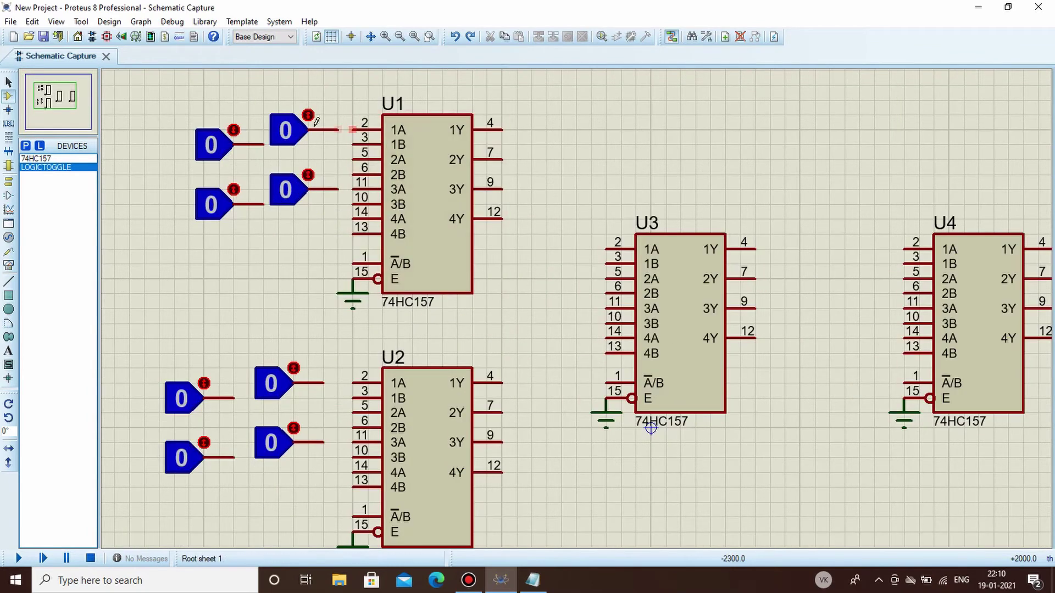
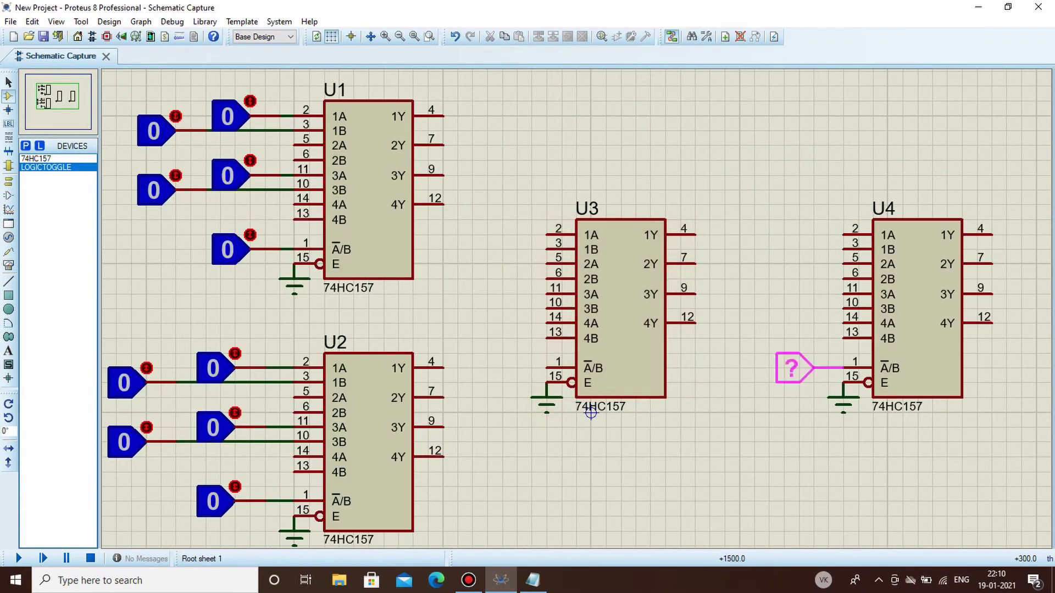
click(794, 369)
click(499, 366)
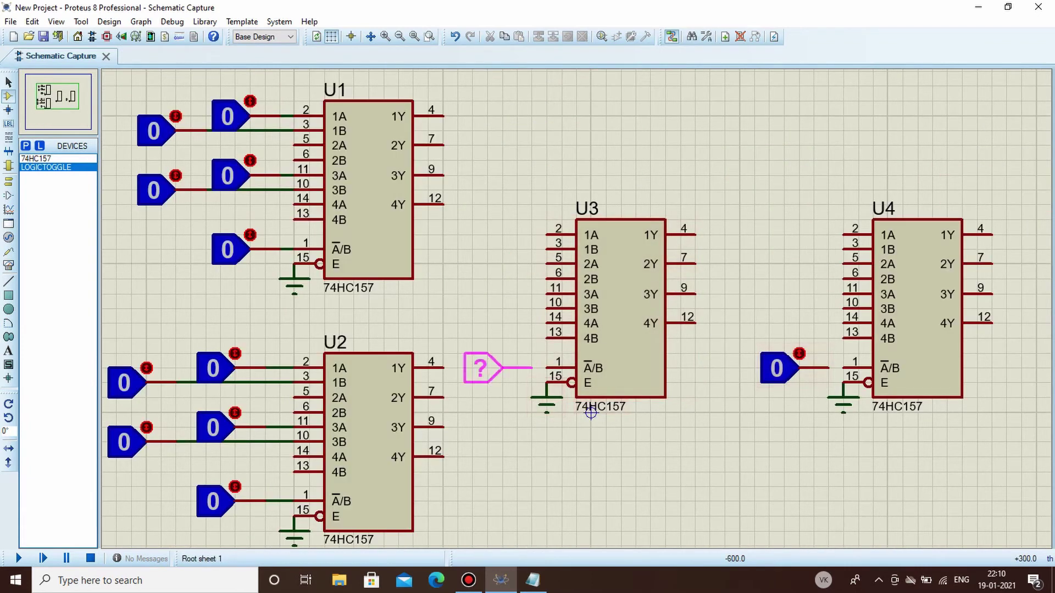
click(483, 367)
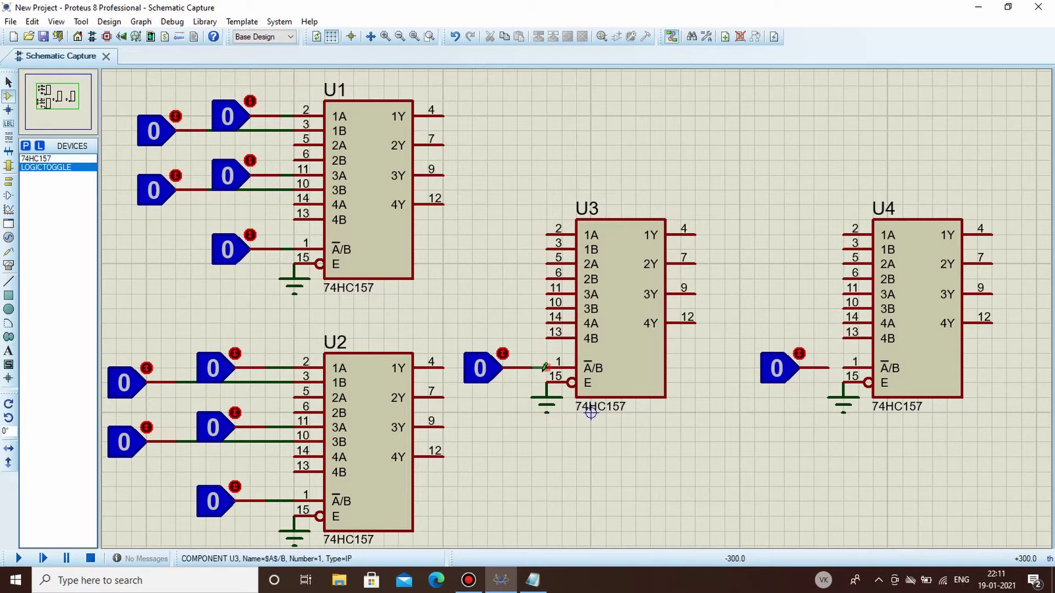
click(544, 367)
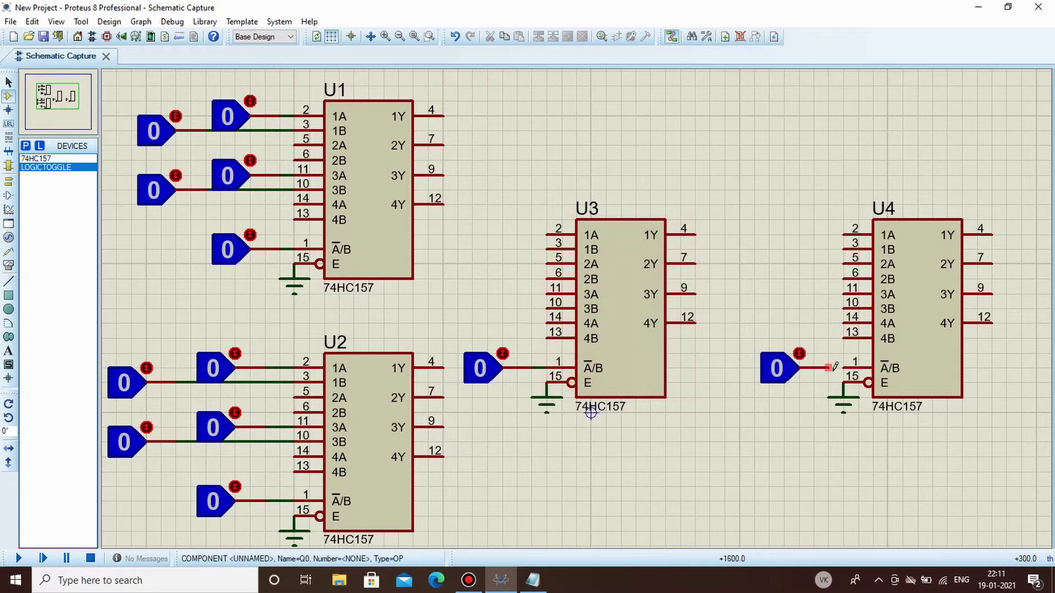
click(828, 367)
click(845, 368)
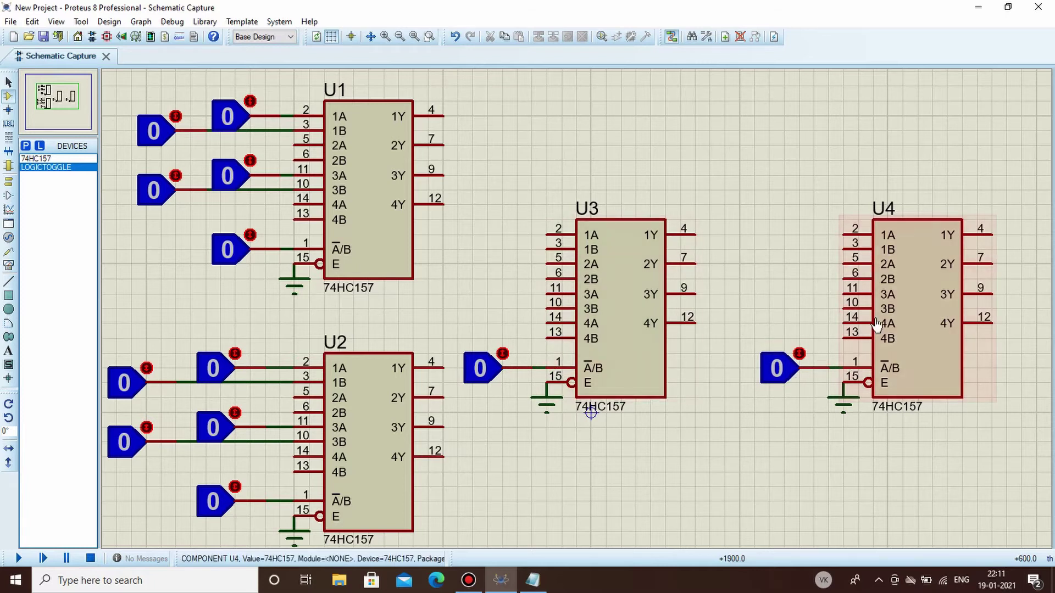
- Search the device library for led red and add the LED-RED animated model to the project's devices
scroll(879, 264, down, 1)
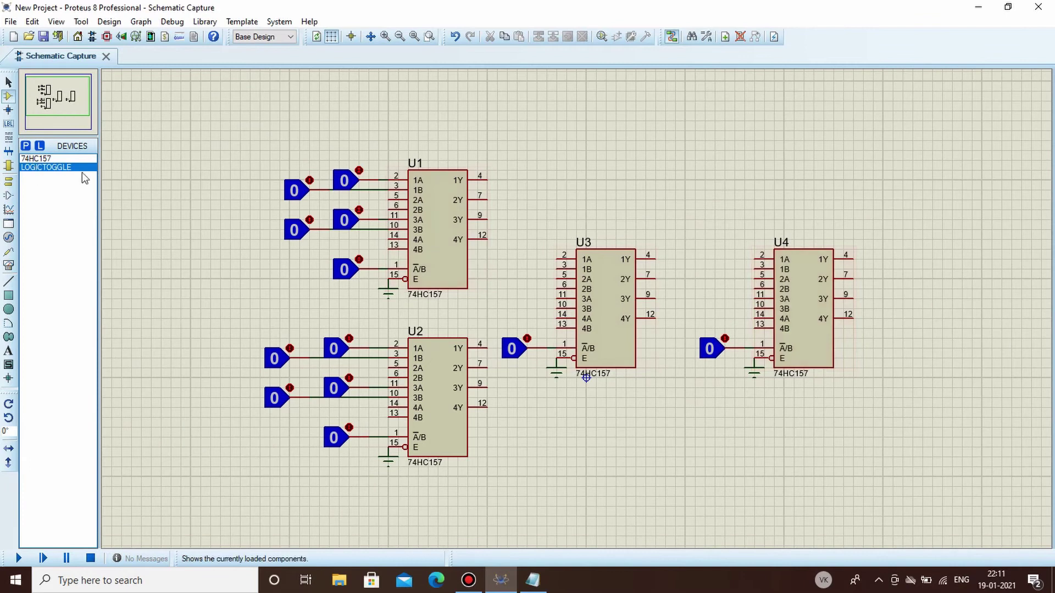
key(p)
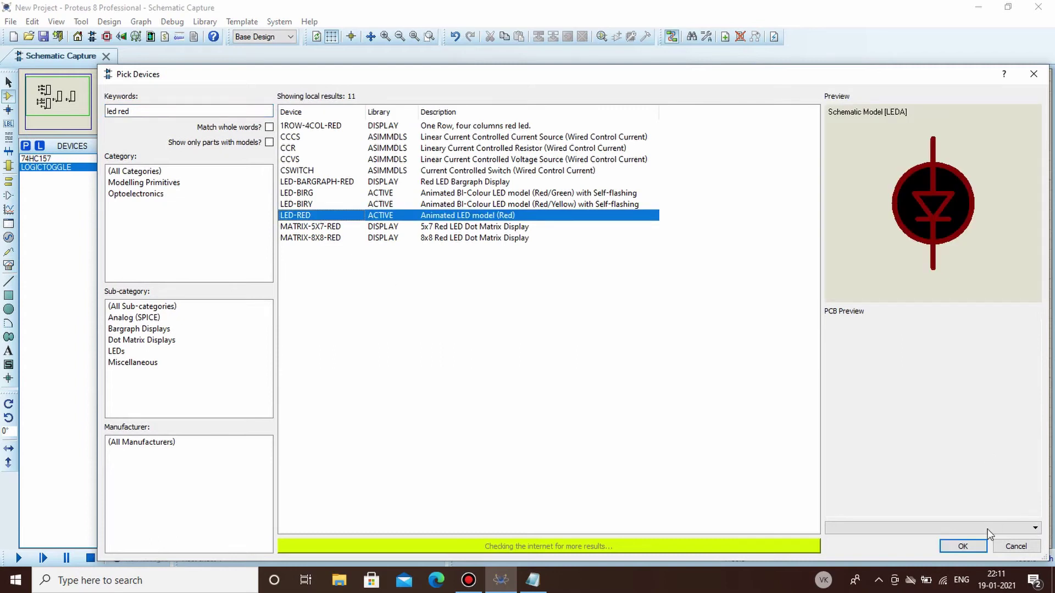
click(962, 546)
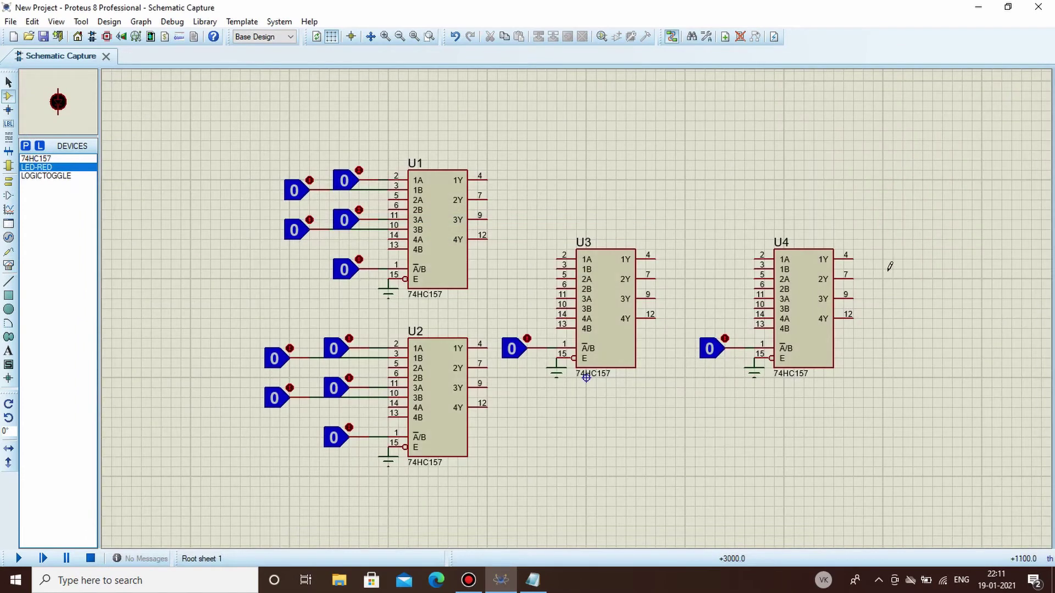
click(890, 267)
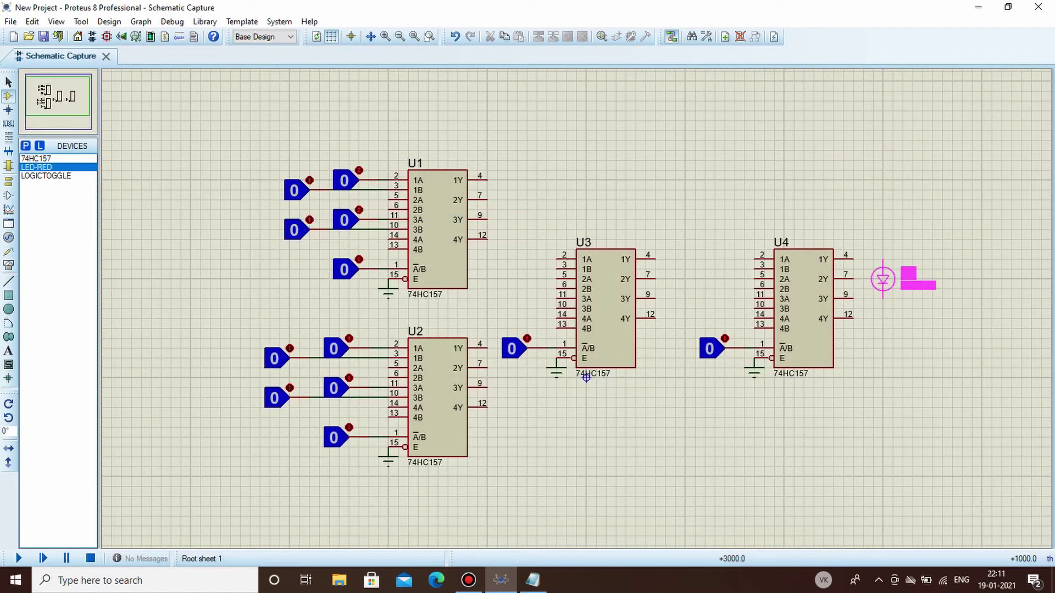
key(Escape)
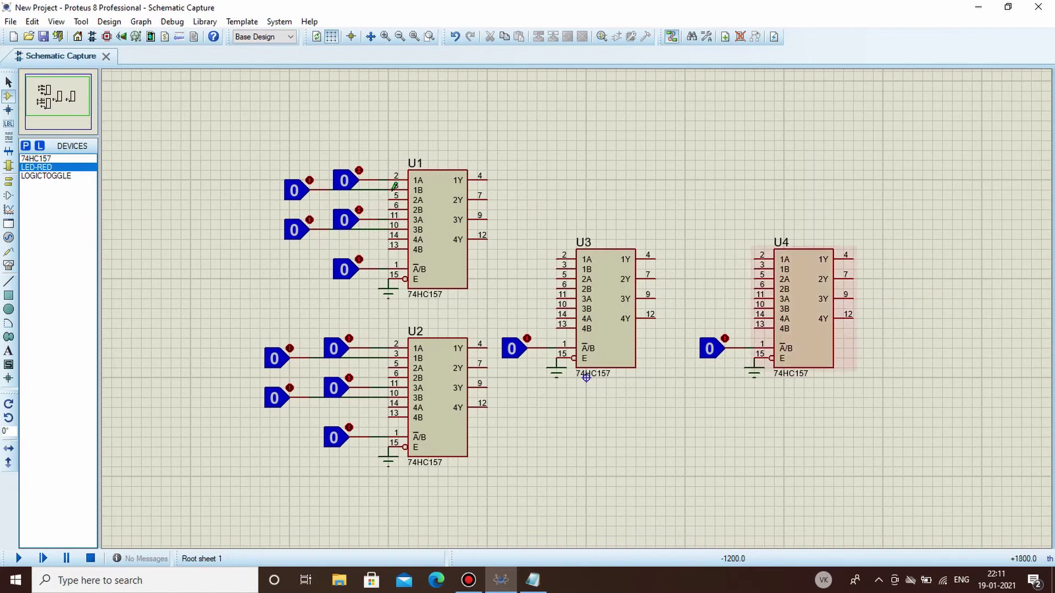
- Wire U1's 1Y output to U3's 1A input and U1's 3Y output to U3's 1B input
scroll(429, 379, up, 1)
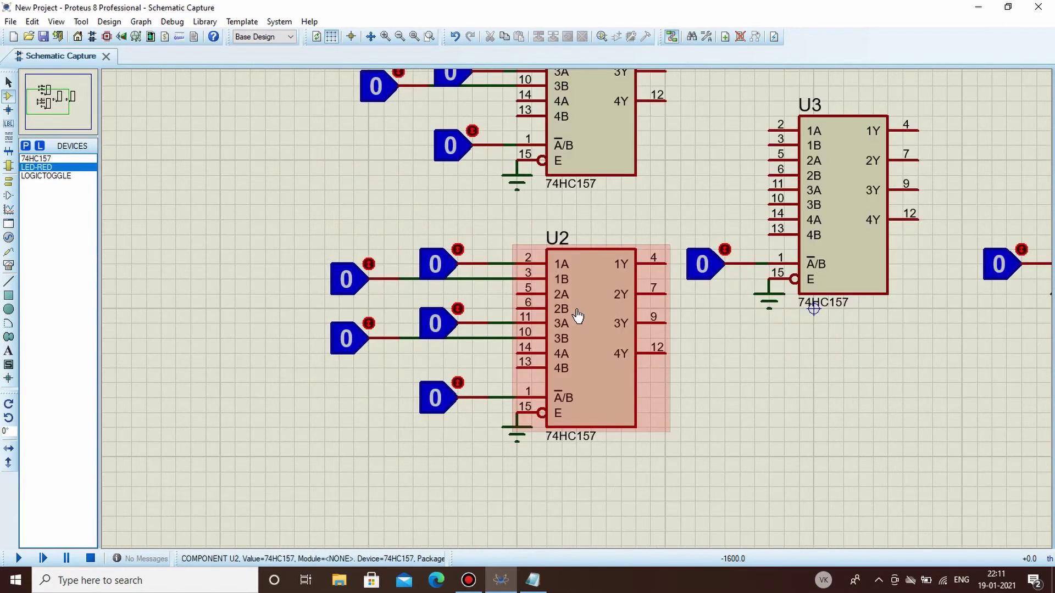
scroll(730, 184, down, 1)
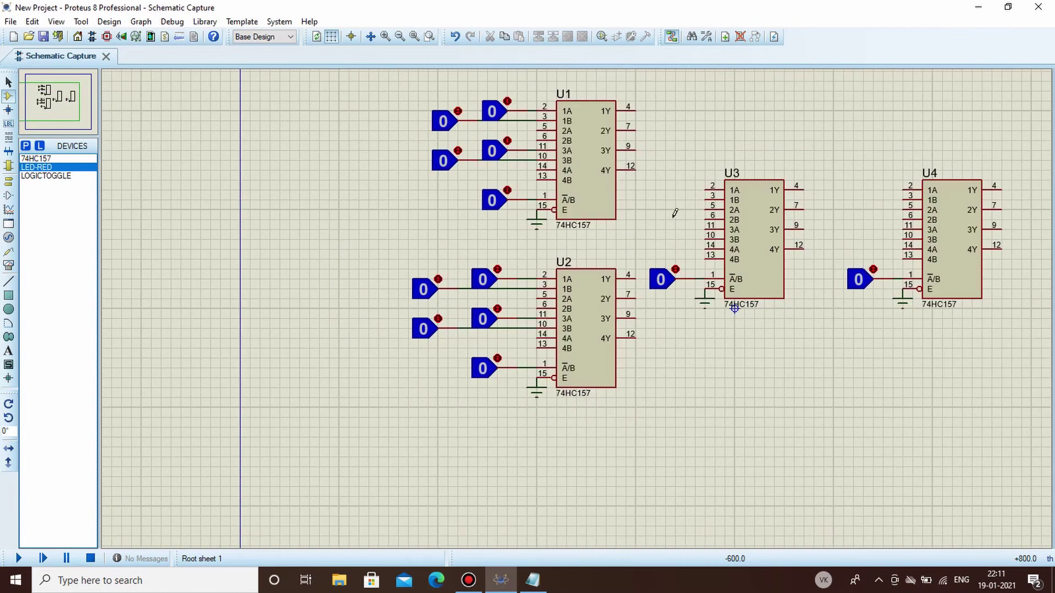
scroll(652, 189, up, 1)
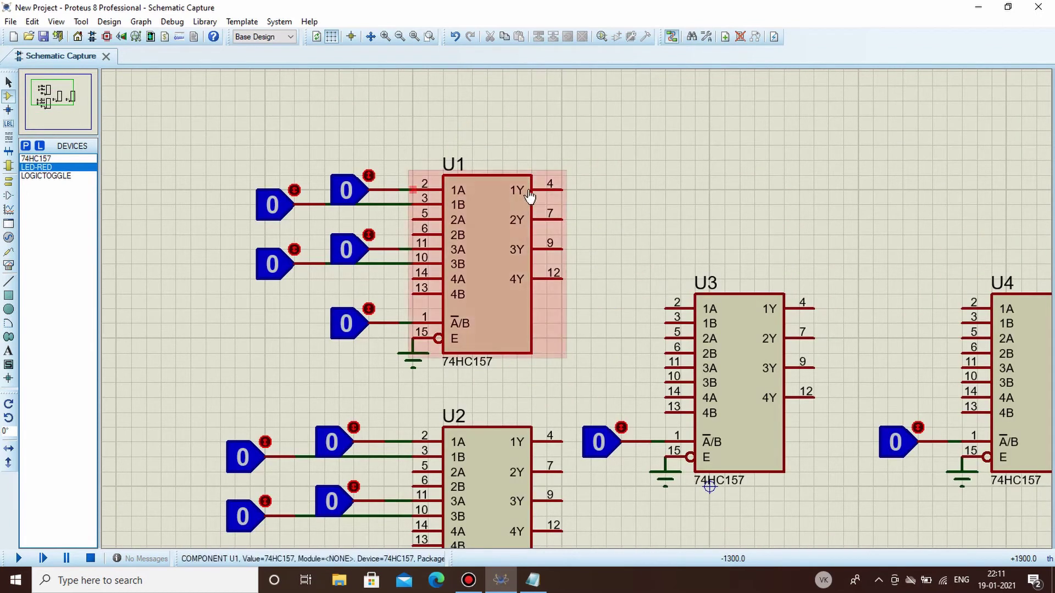
click(561, 189)
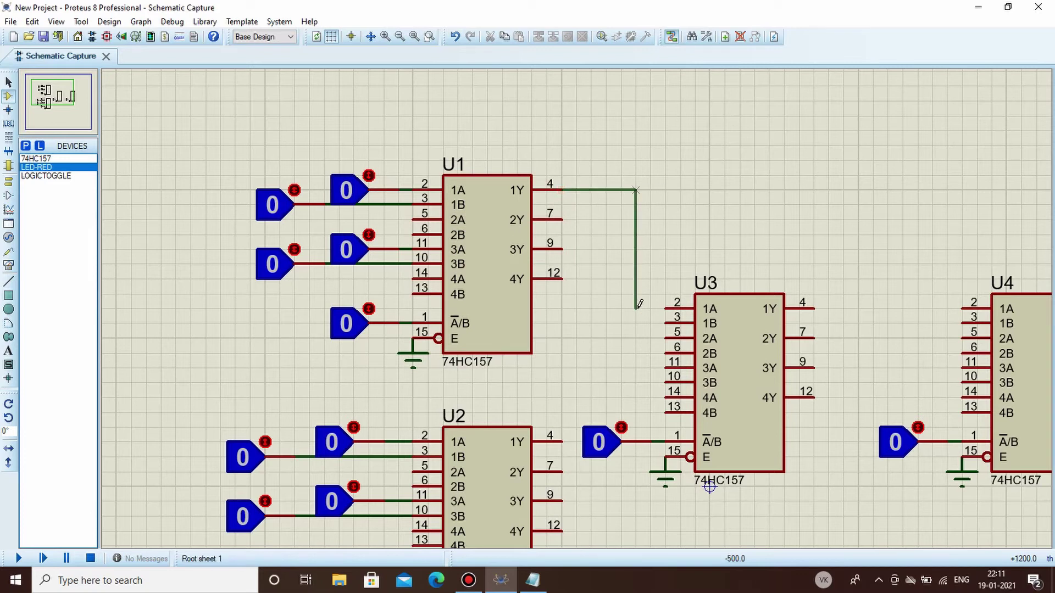
click(666, 307)
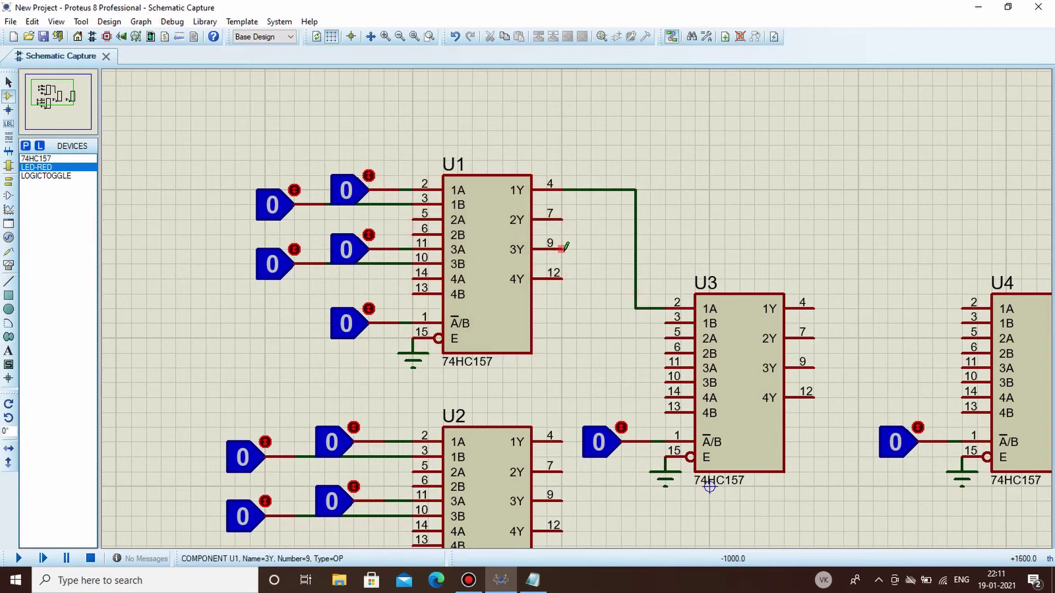
click(561, 248)
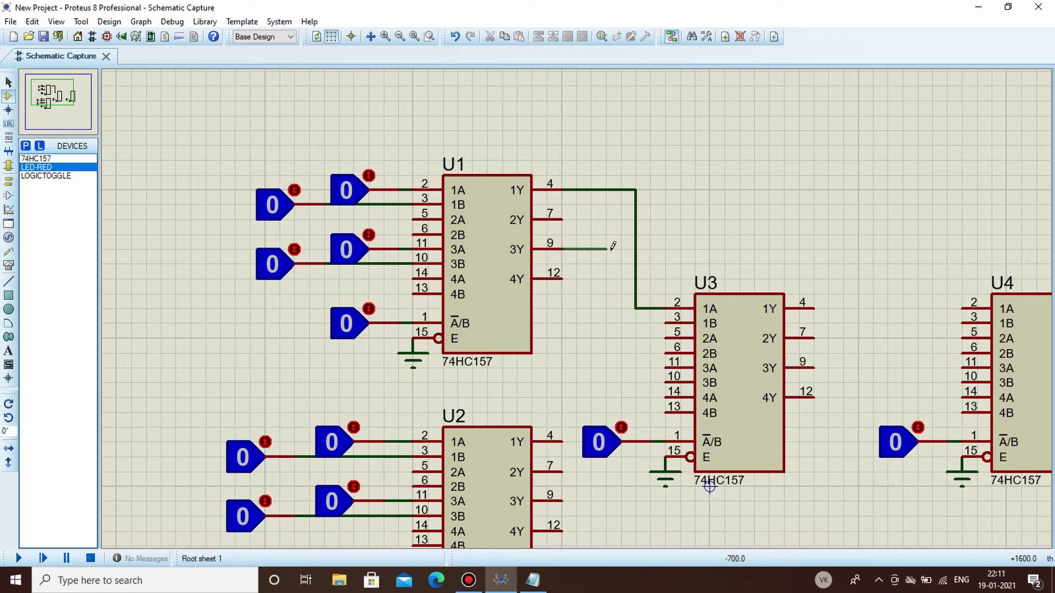
click(606, 249)
click(666, 323)
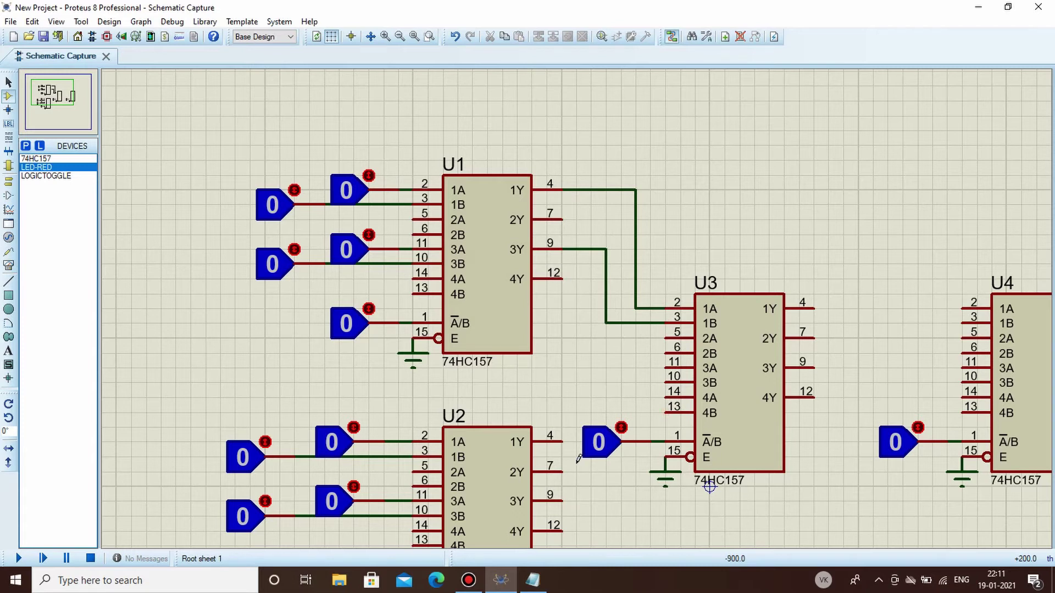
- Wire U2's 1Y output to U3's 3A input and U2's 3Y output to U3's 3B input
scroll(571, 385, down, 1)
scroll(591, 340, up, 1)
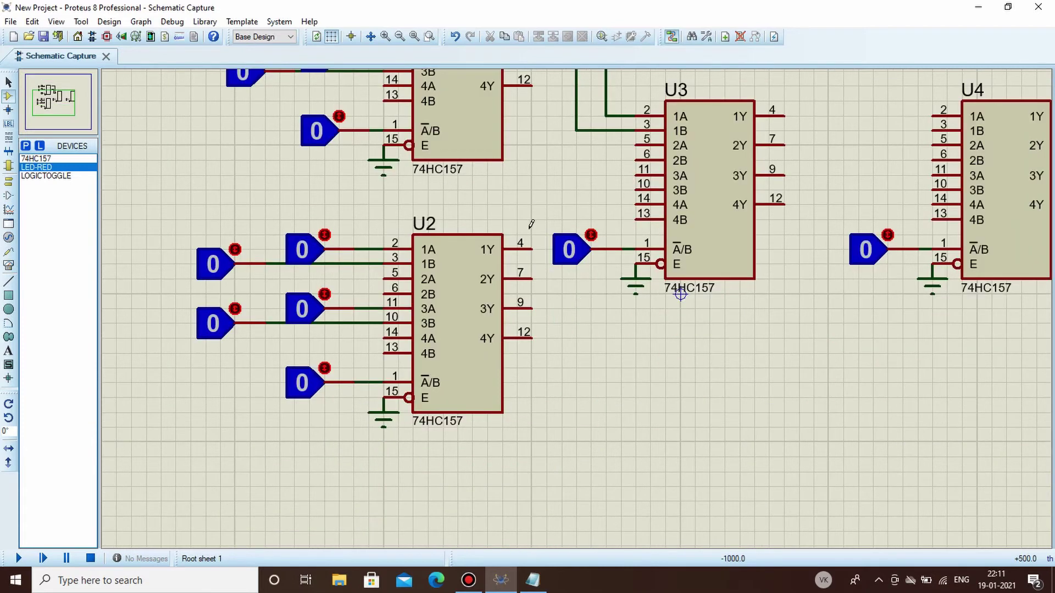
click(532, 249)
click(636, 176)
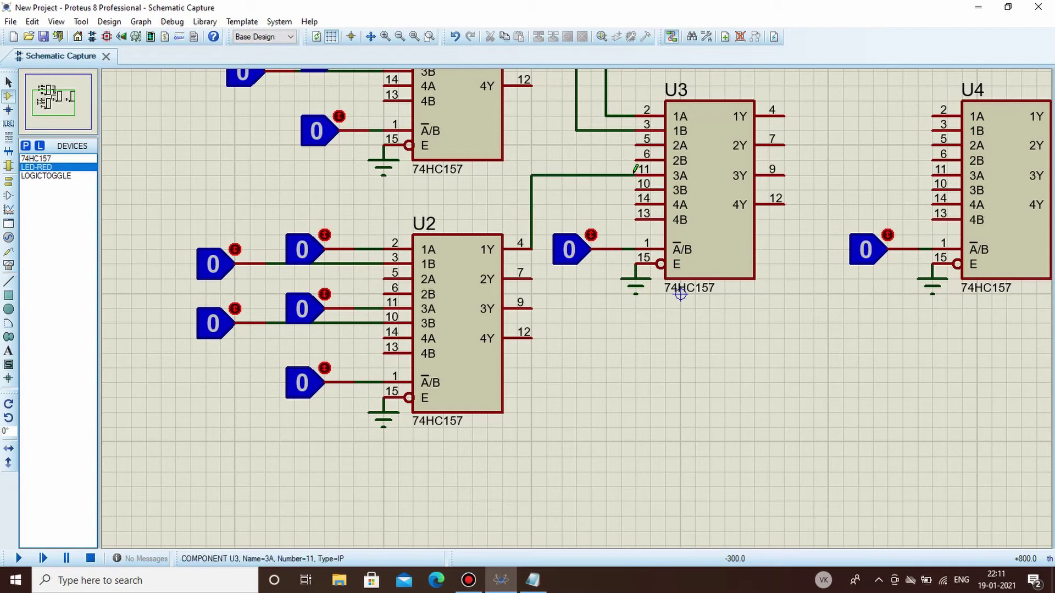
click(532, 308)
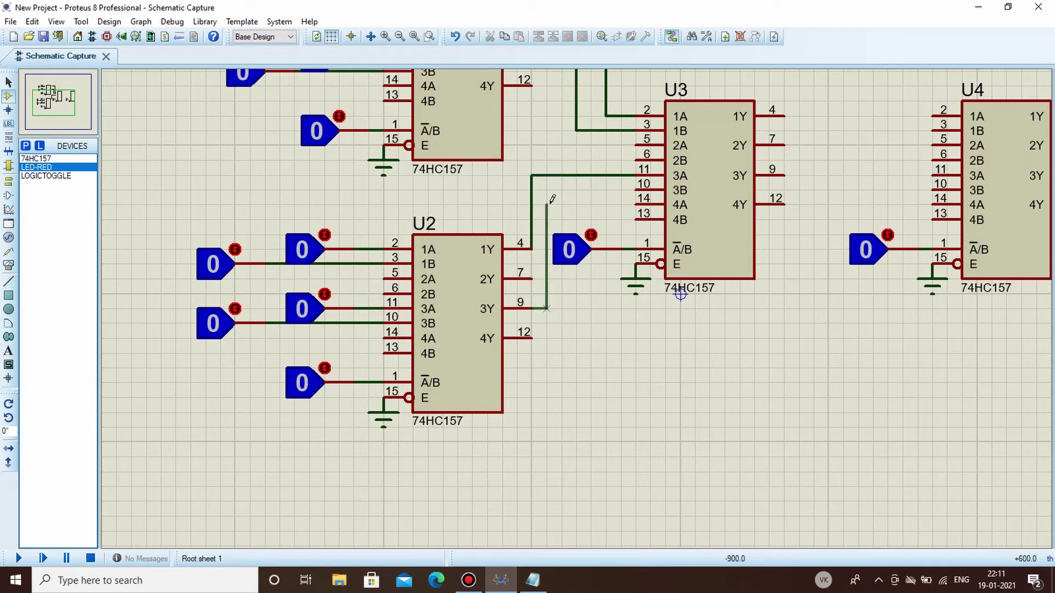
click(635, 190)
- Wire U3's 1Y output to U4's 1A input and U3's 3Y output to U4's 1B input
scroll(796, 205, down, 1)
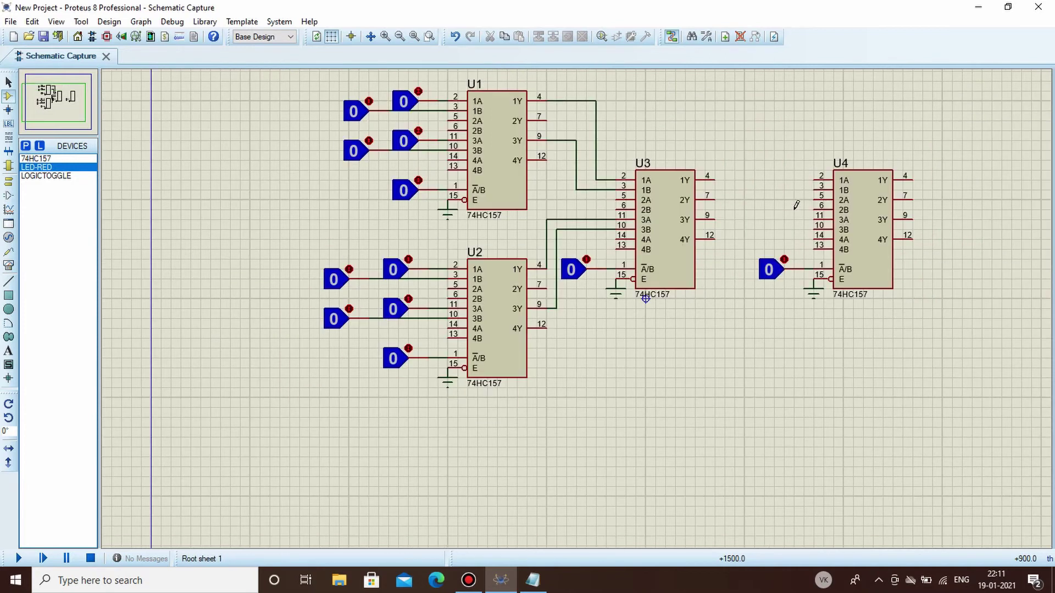
scroll(780, 190, up, 1)
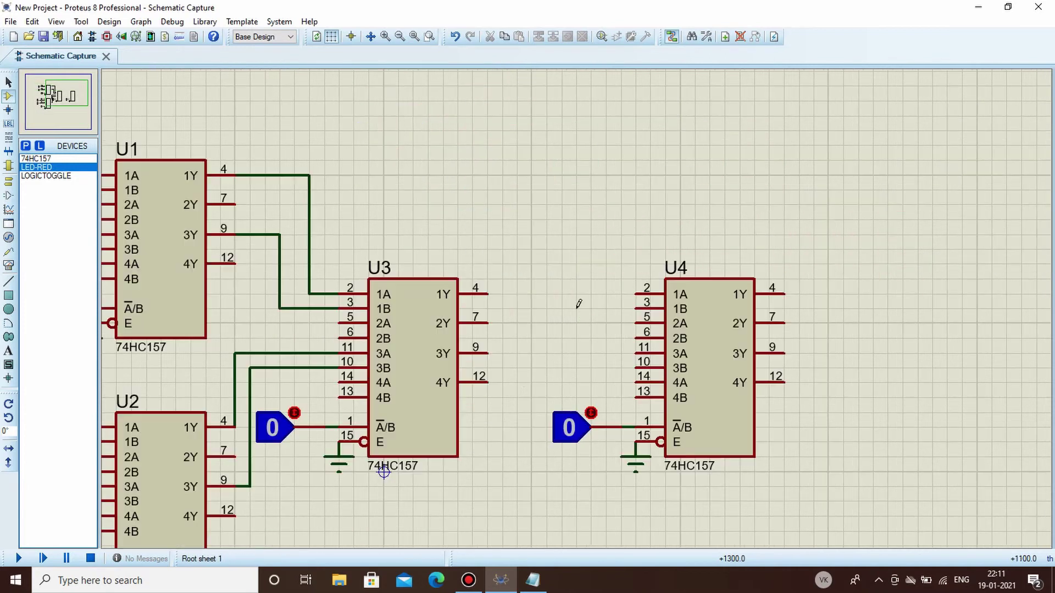
click(487, 294)
click(633, 291)
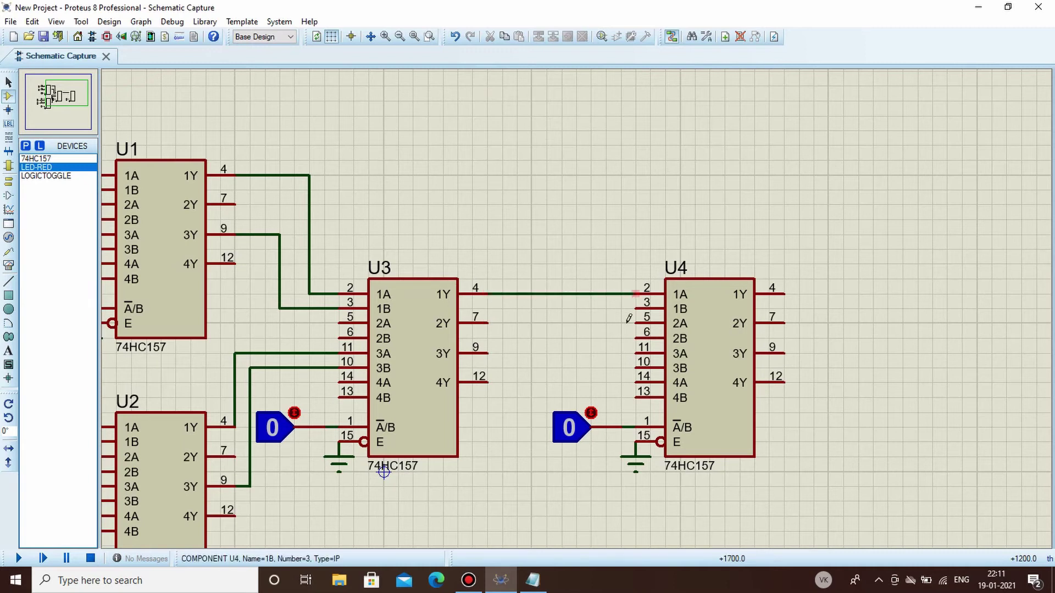
click(487, 352)
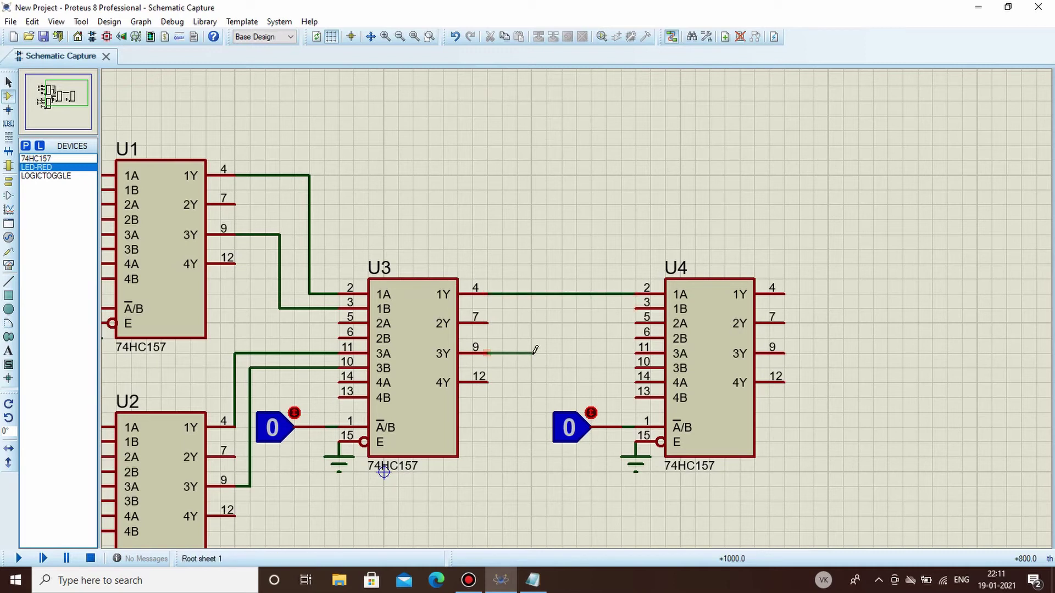
click(531, 353)
click(635, 308)
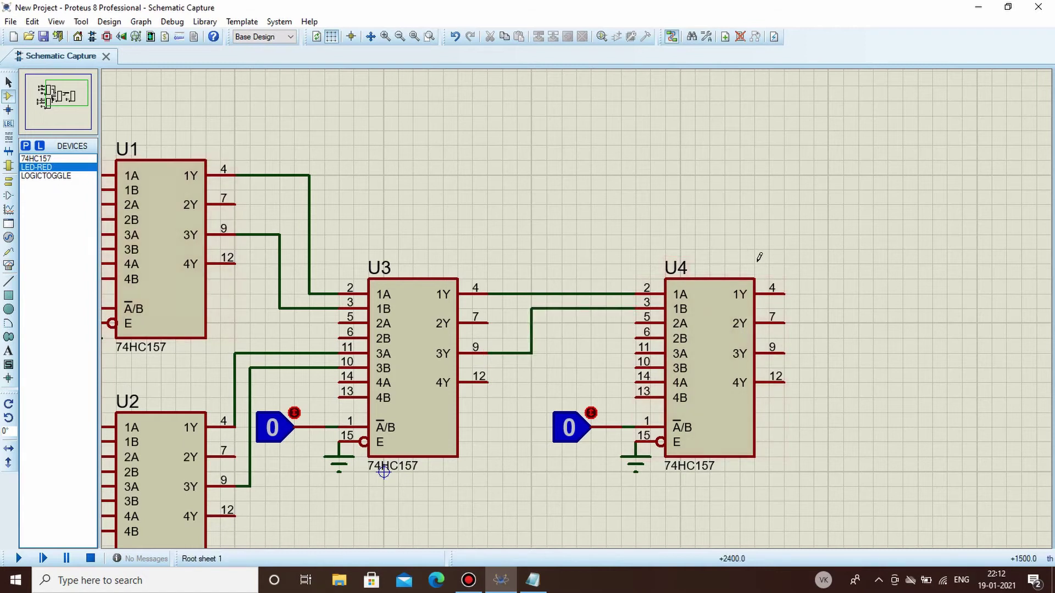
- Place a LED-RED to the right of U4's 1Y output pin and rotate it anti-clockwise so it lies horizontally
click(841, 296)
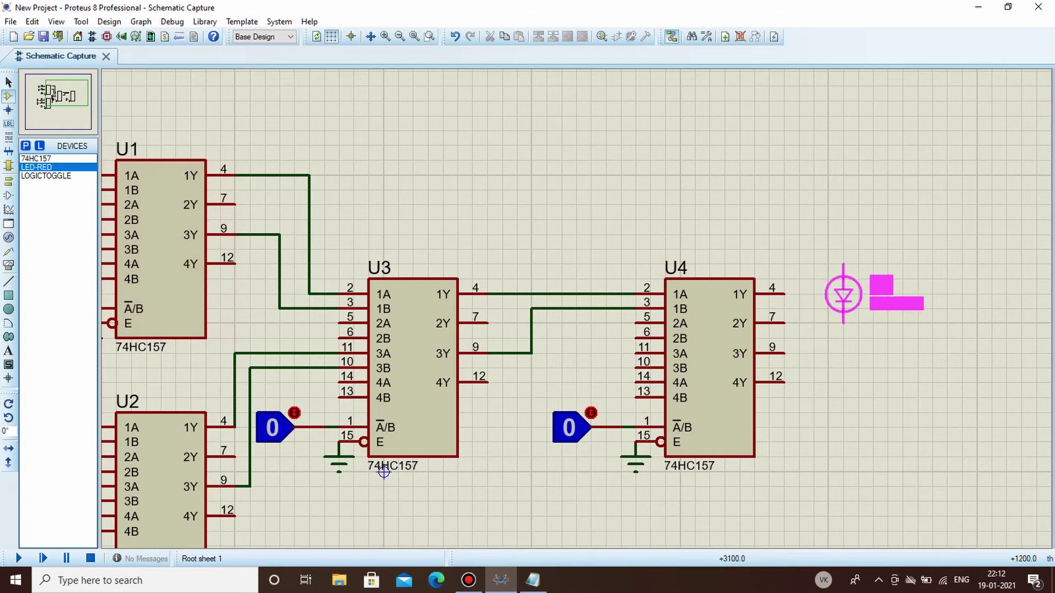
click(858, 295)
right_click(860, 291)
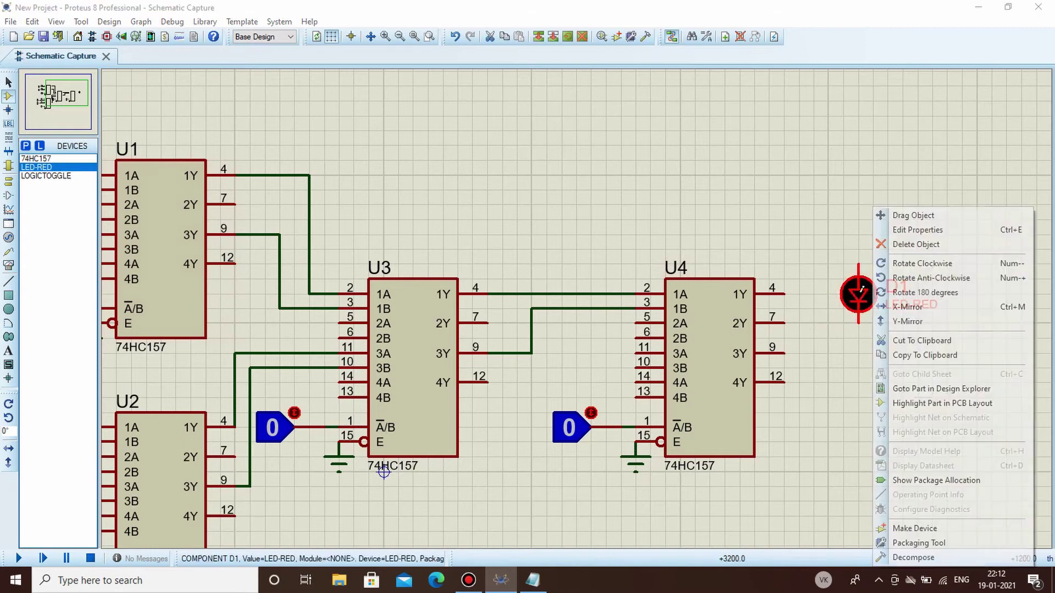
click(923, 277)
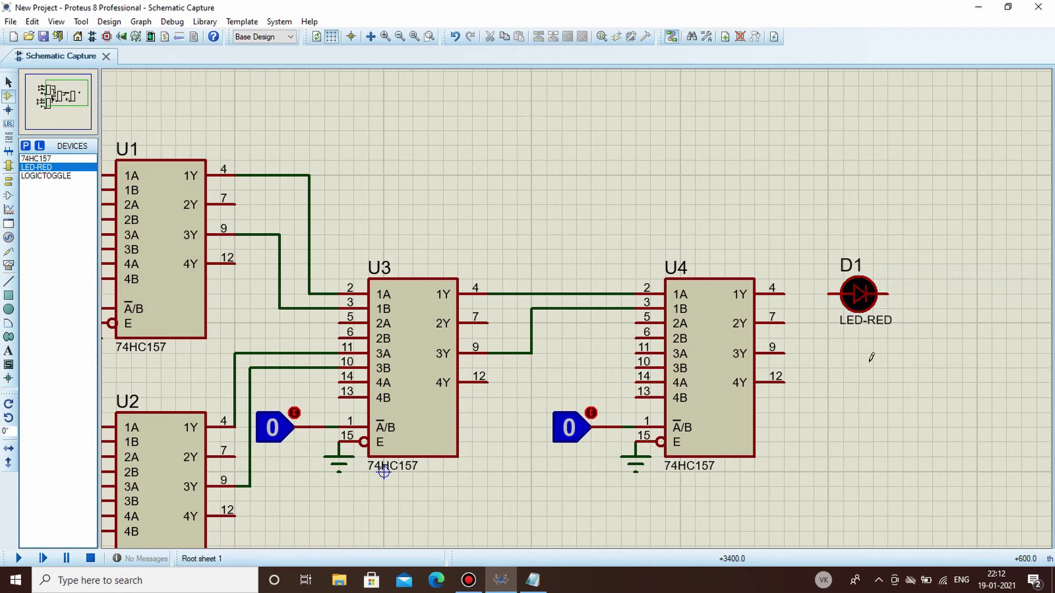
- Wire U4's 1Y output to LED D1 and connect D1's free end to a new ground terminal beside it
click(790, 291)
click(829, 293)
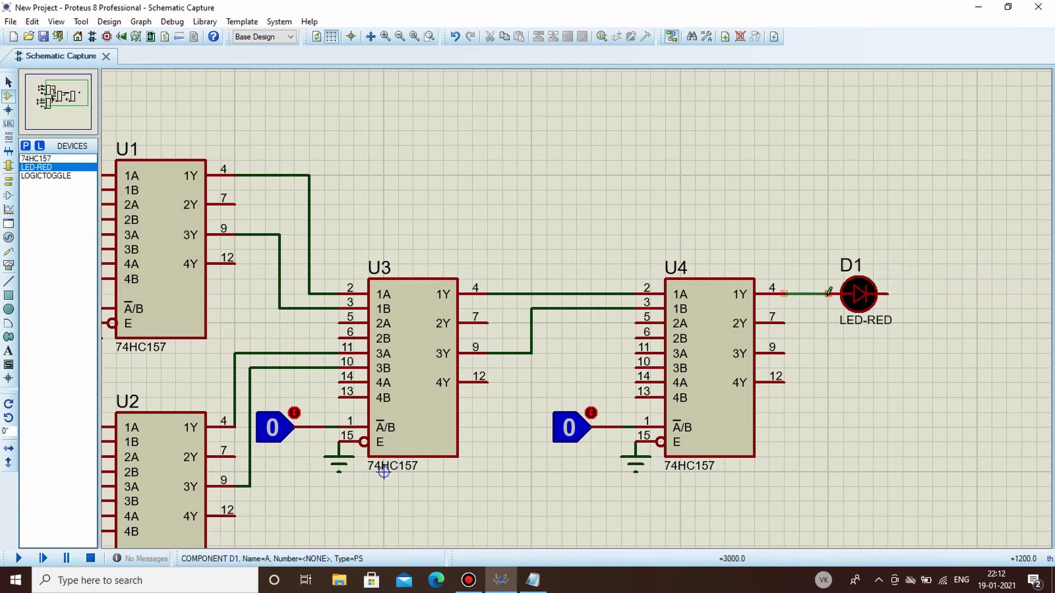
click(8, 181)
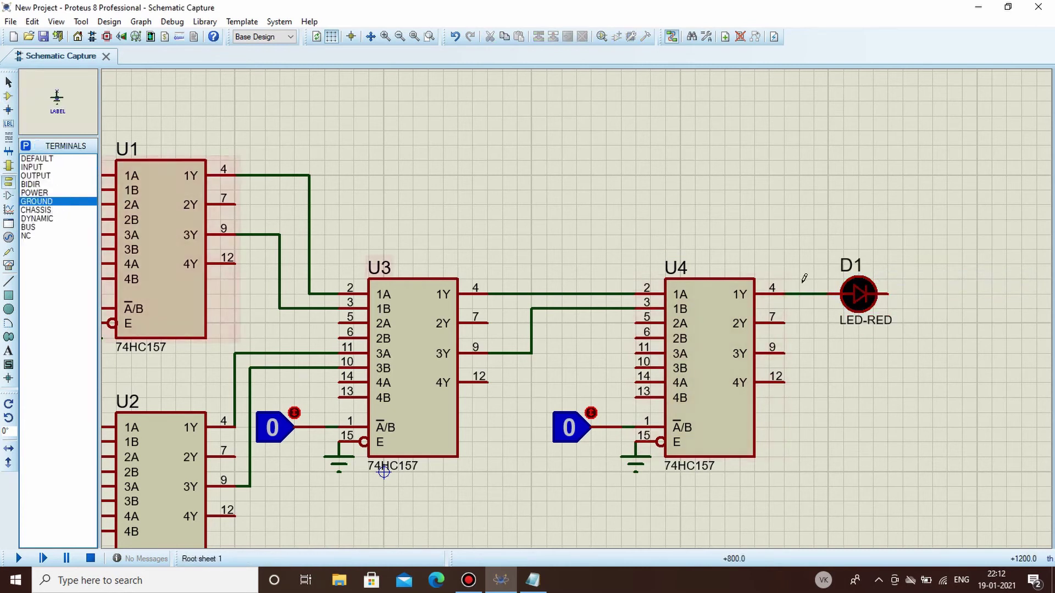
click(917, 299)
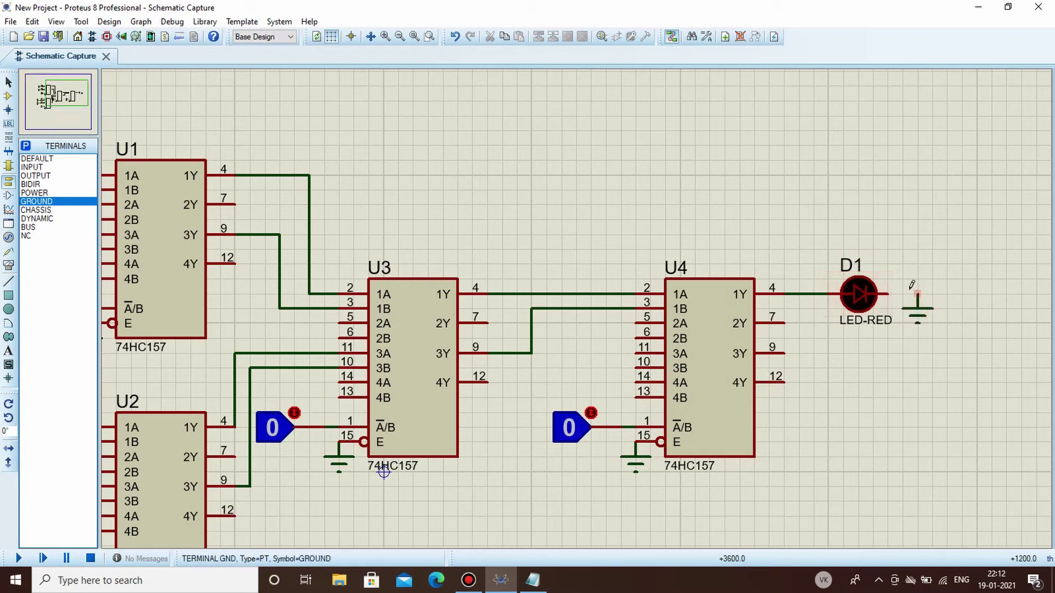
click(888, 294)
click(917, 296)
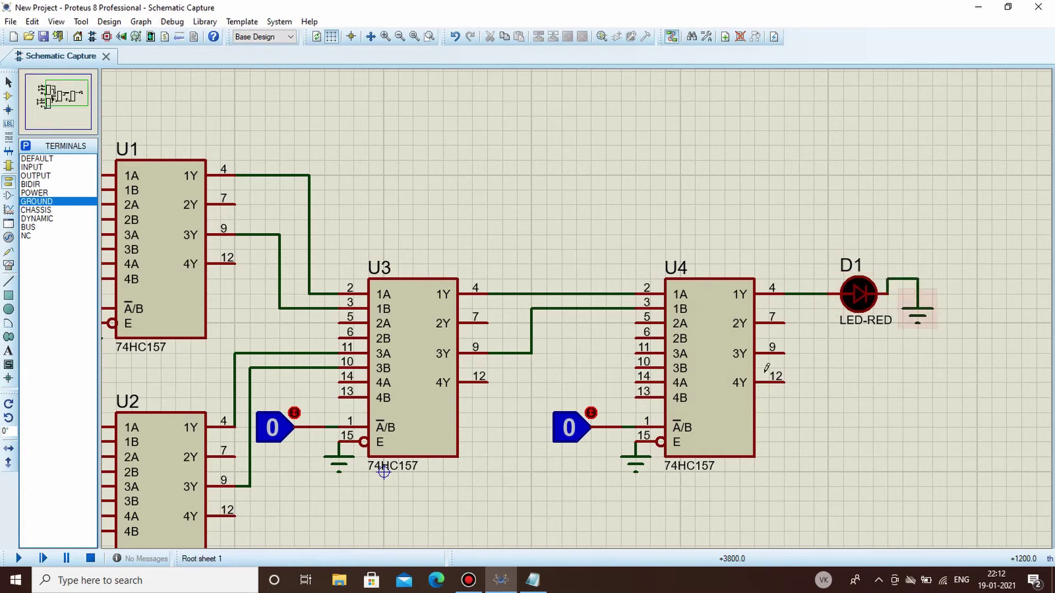
- Run the simulation and test U1's first channel by setting 1A and 1B to 1, and 1A back to 0
scroll(348, 346, down, 1)
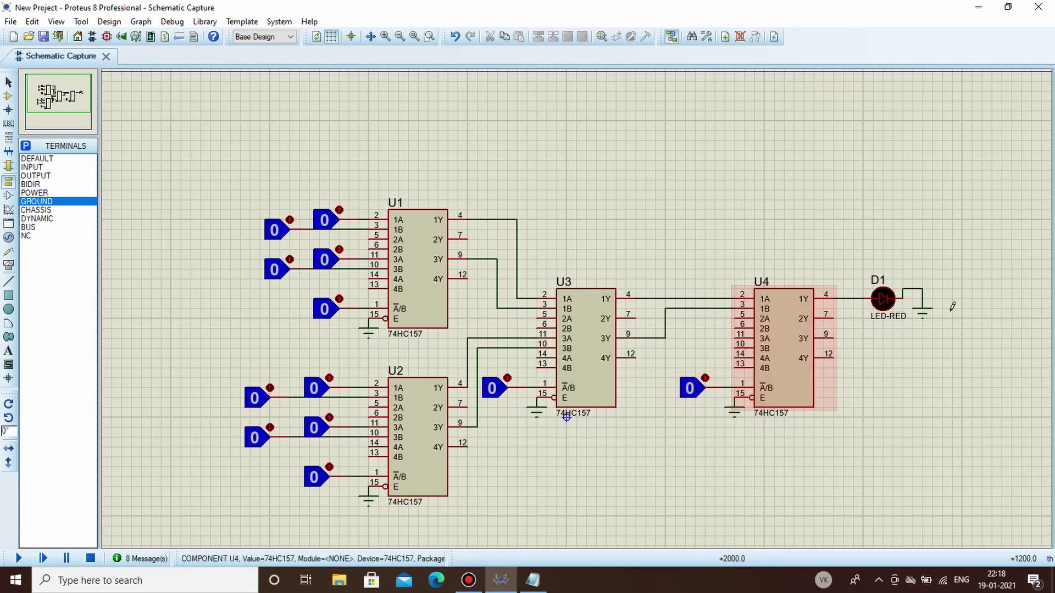
click(18, 559)
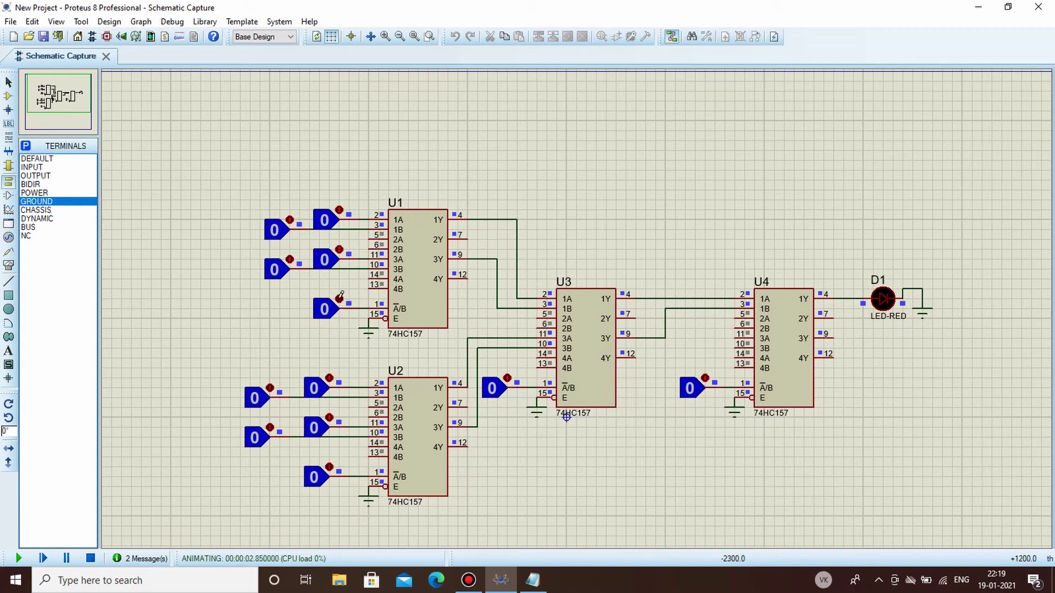
click(344, 206)
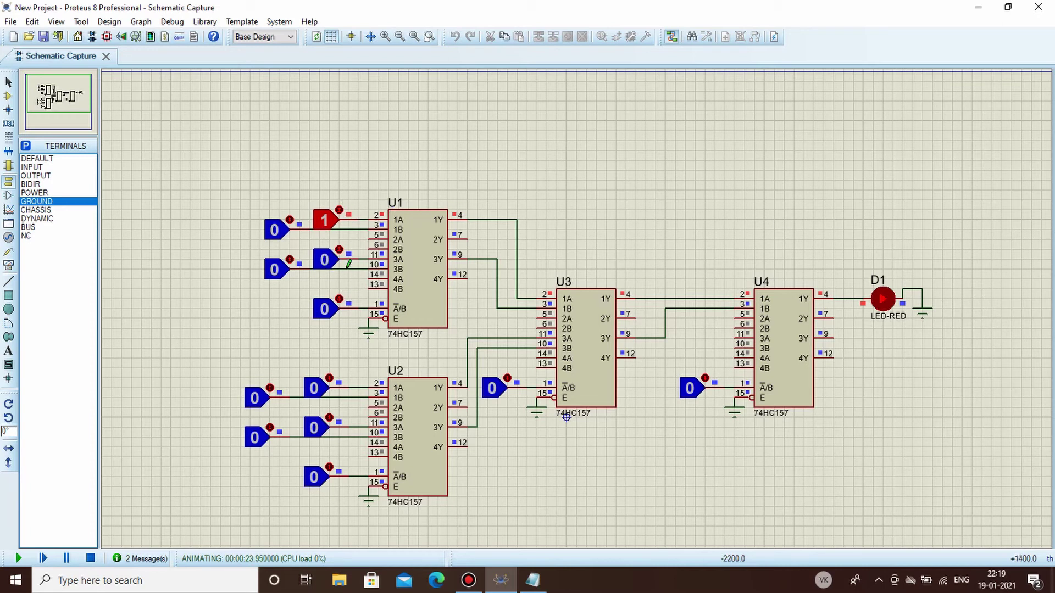
click(291, 219)
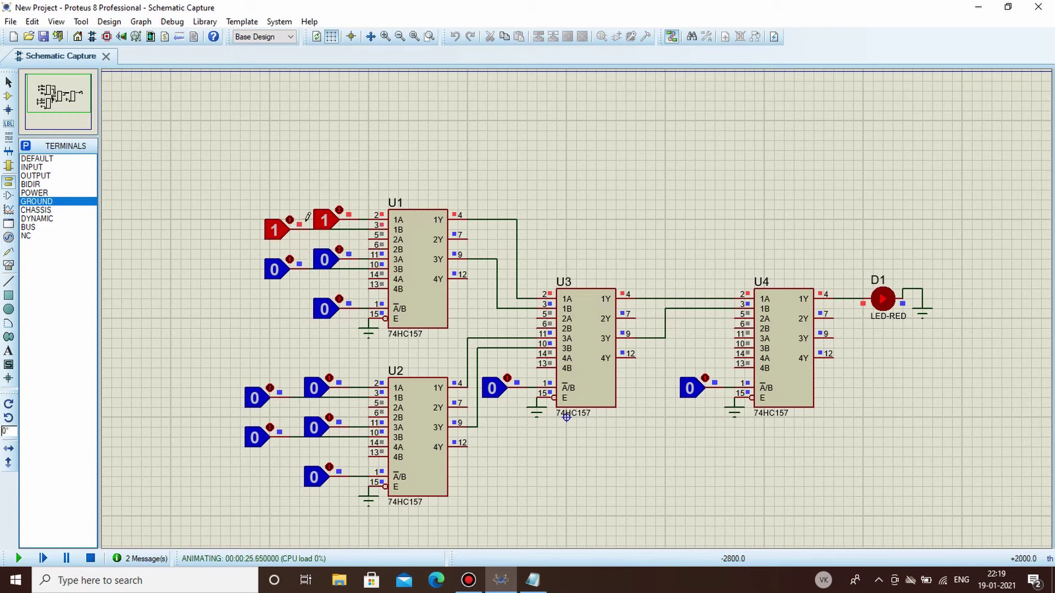
click(339, 209)
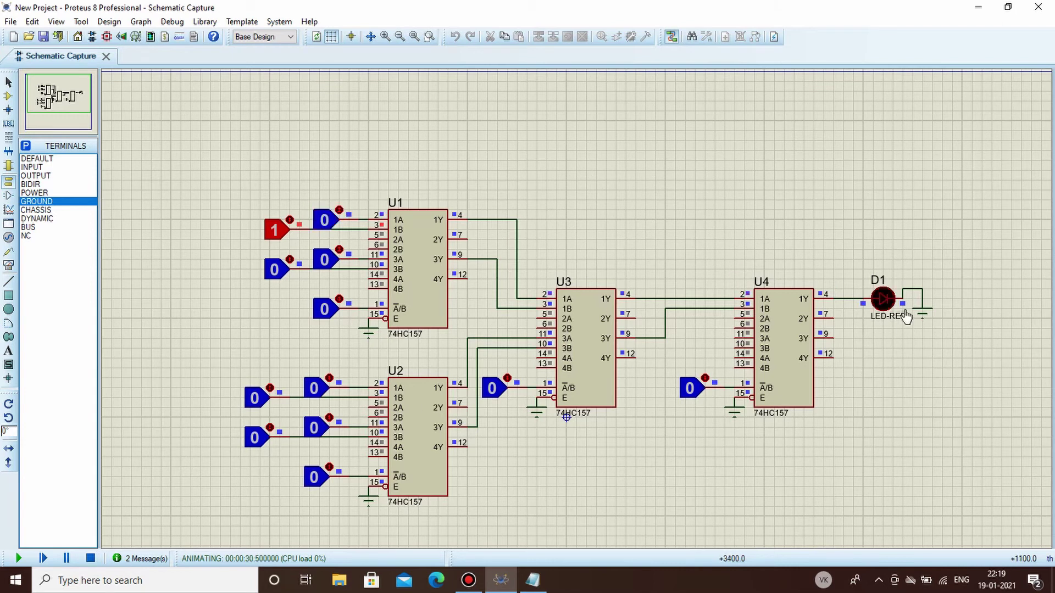
- Test with only U1's 3A data toggle at 1 and U3's A/B select toggle at 1, and stop the simulation
click(290, 257)
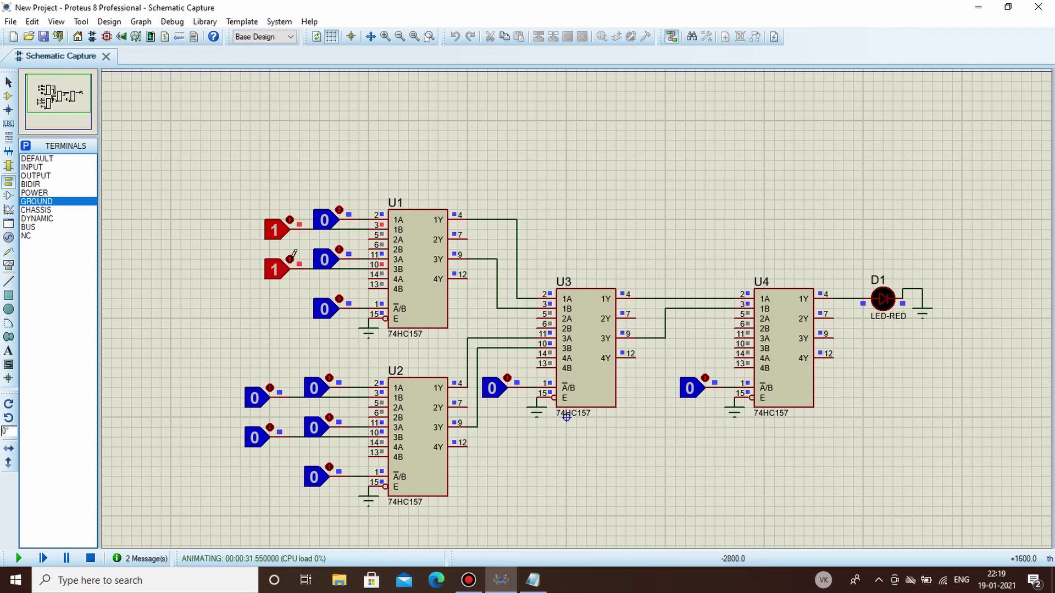
click(340, 249)
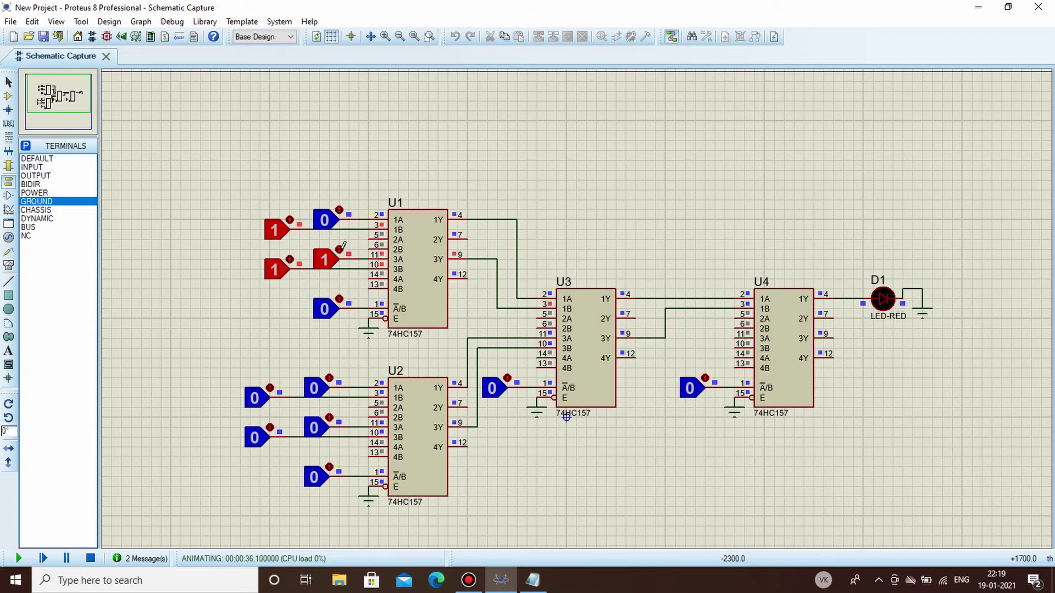
click(290, 258)
click(290, 220)
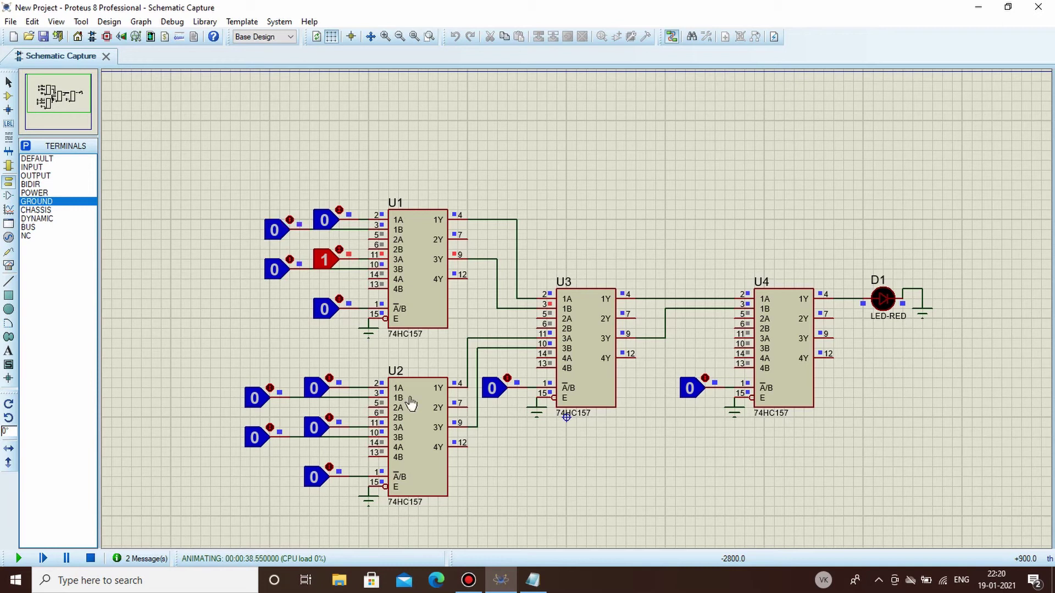
click(508, 376)
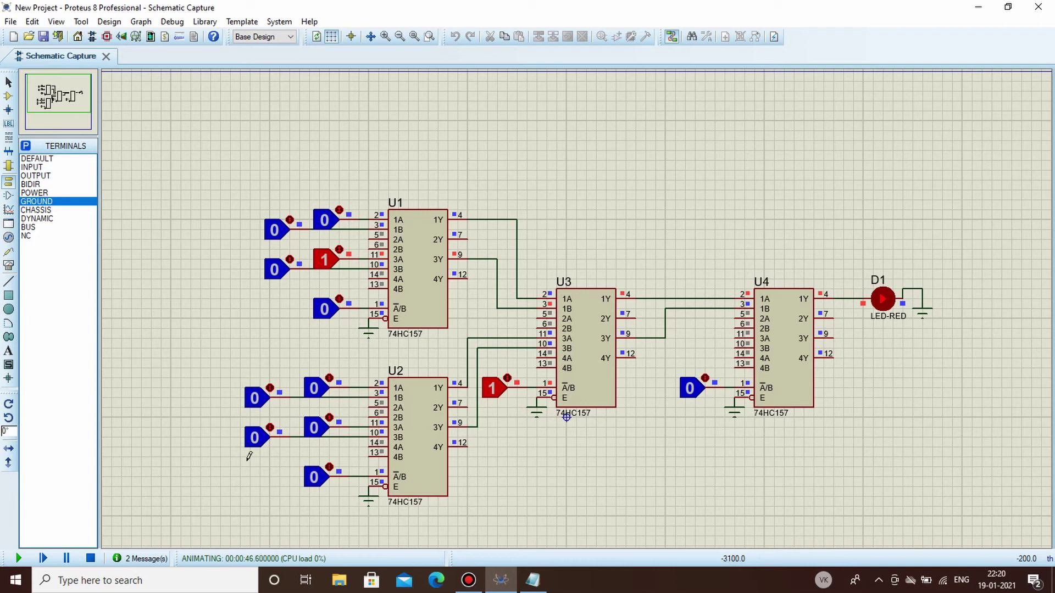
click(90, 558)
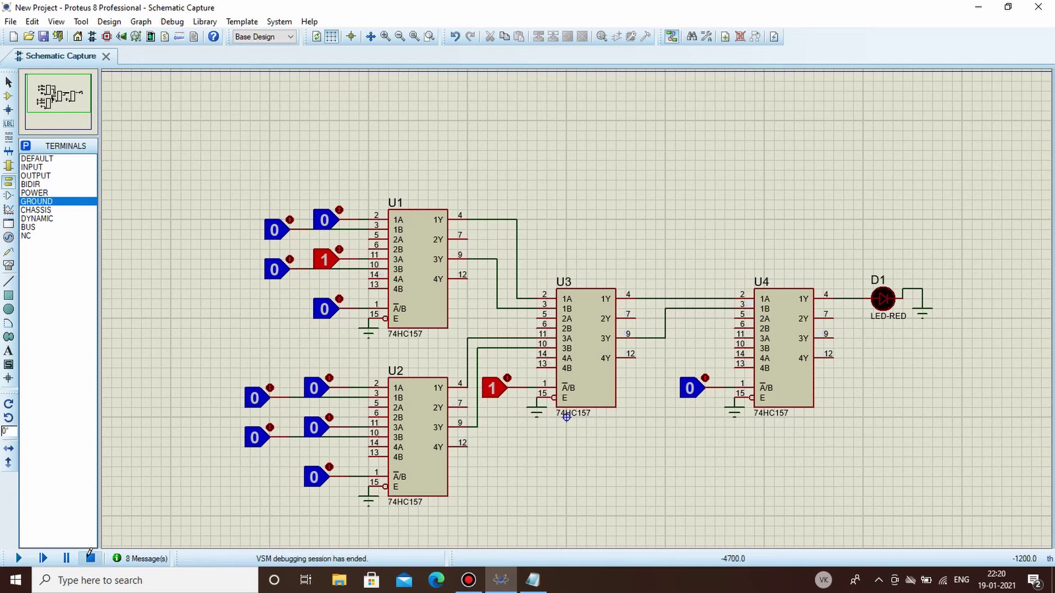
- Delete U2 together with its five logic toggles and its ground terminal
click(421, 421)
key(Delete)
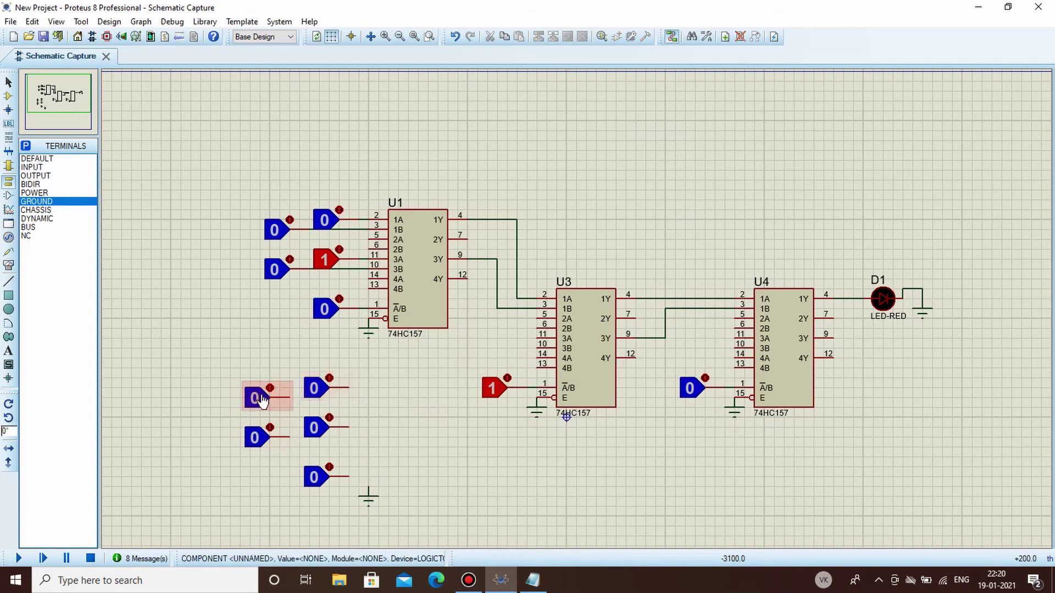
drag(239, 356, 420, 501)
key(Delete)
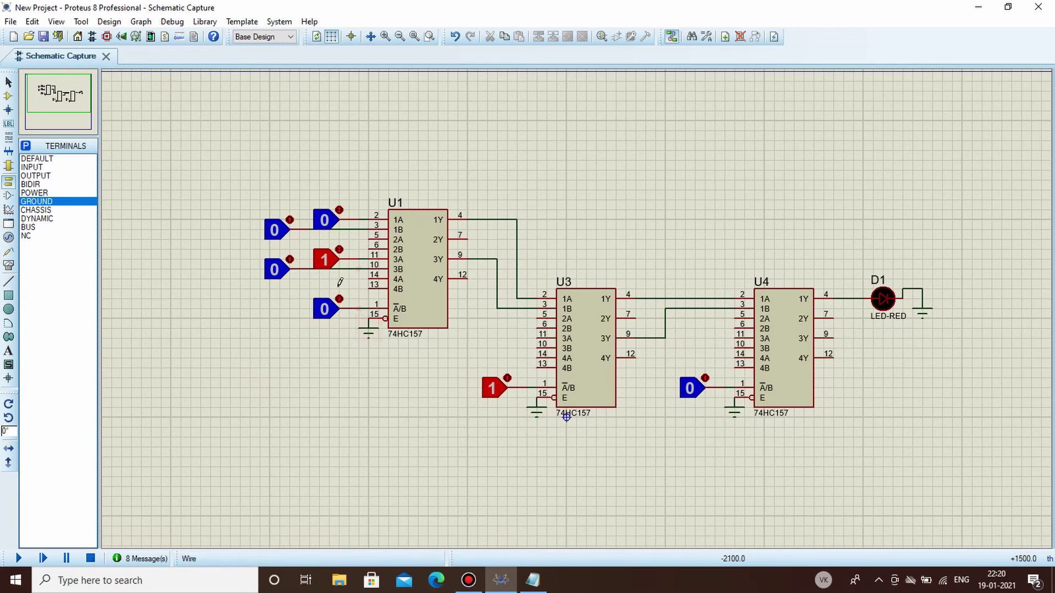
- Place four more logic toggles to the left of U1, level with its 2A, 2B, 4A and 4B input pins
scroll(346, 282, up, 1)
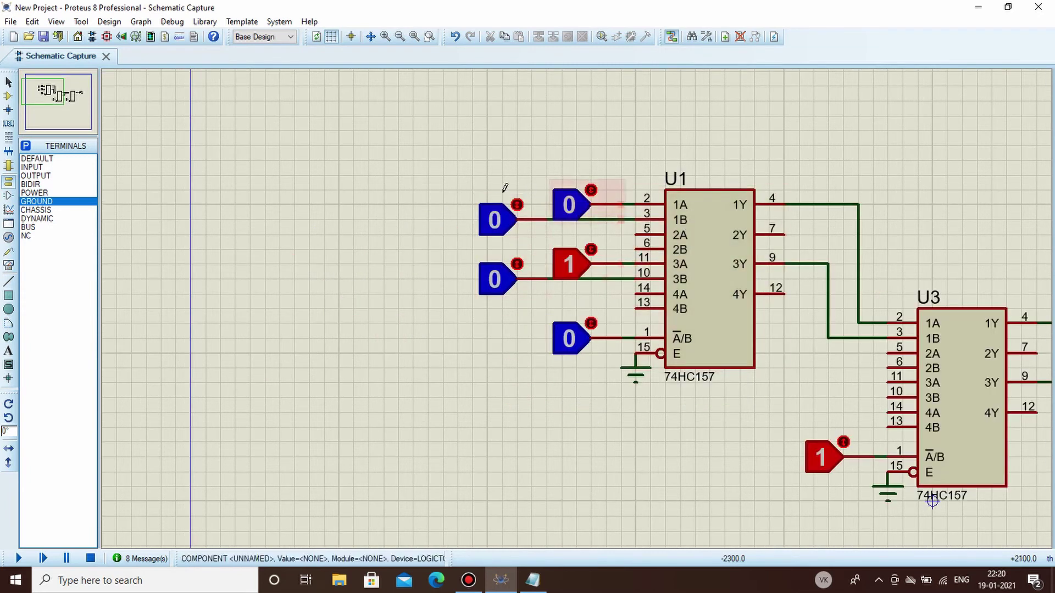
click(9, 98)
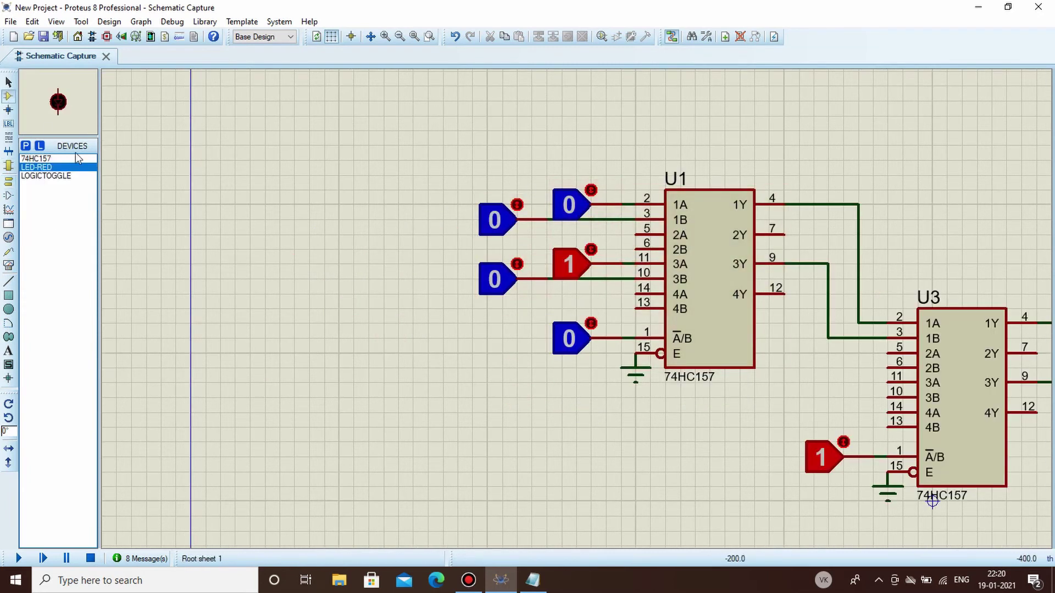
click(430, 225)
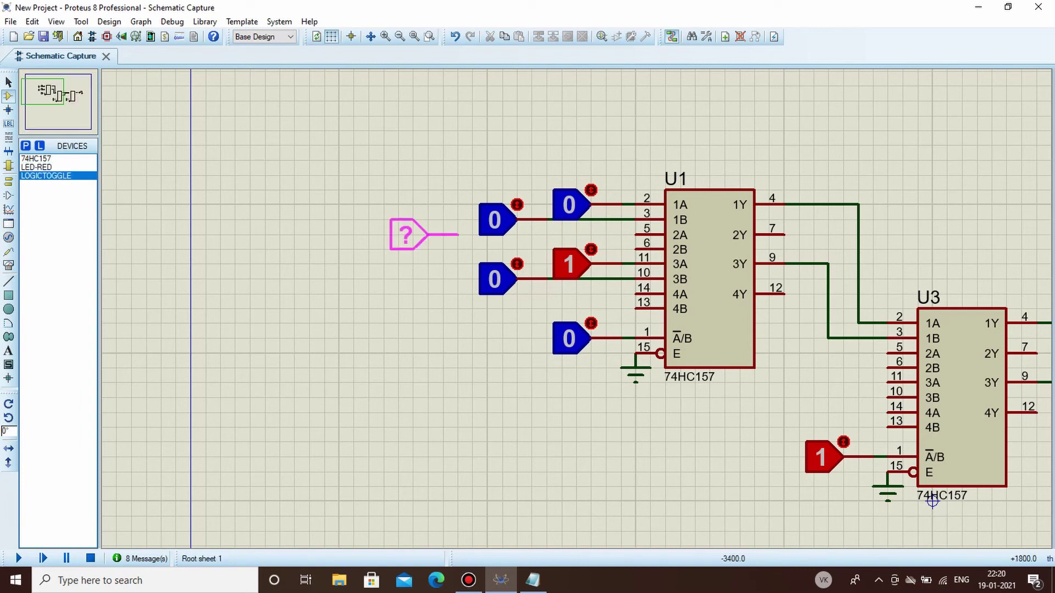
click(409, 236)
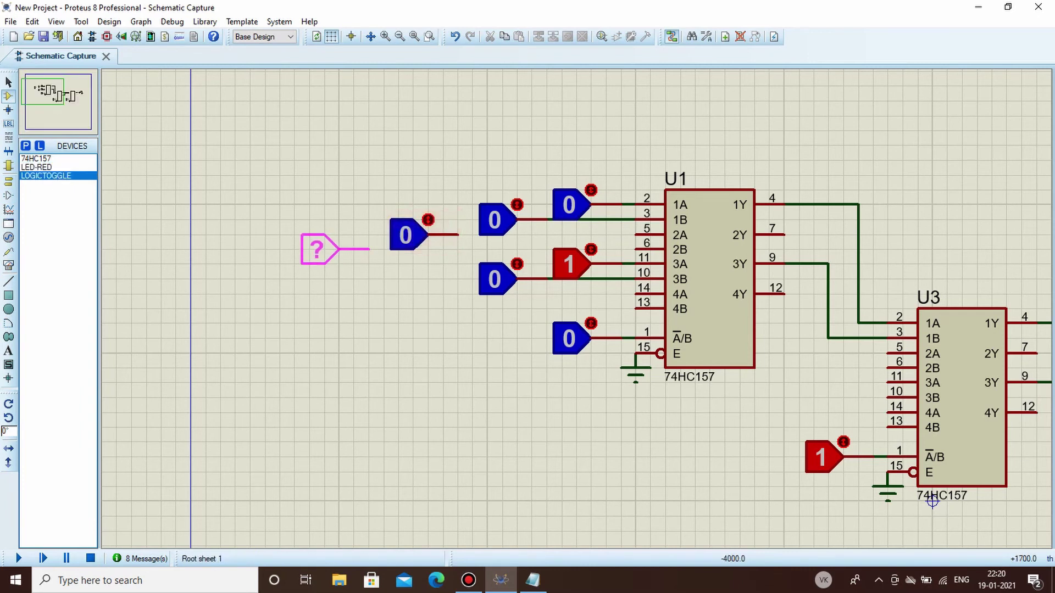
click(318, 249)
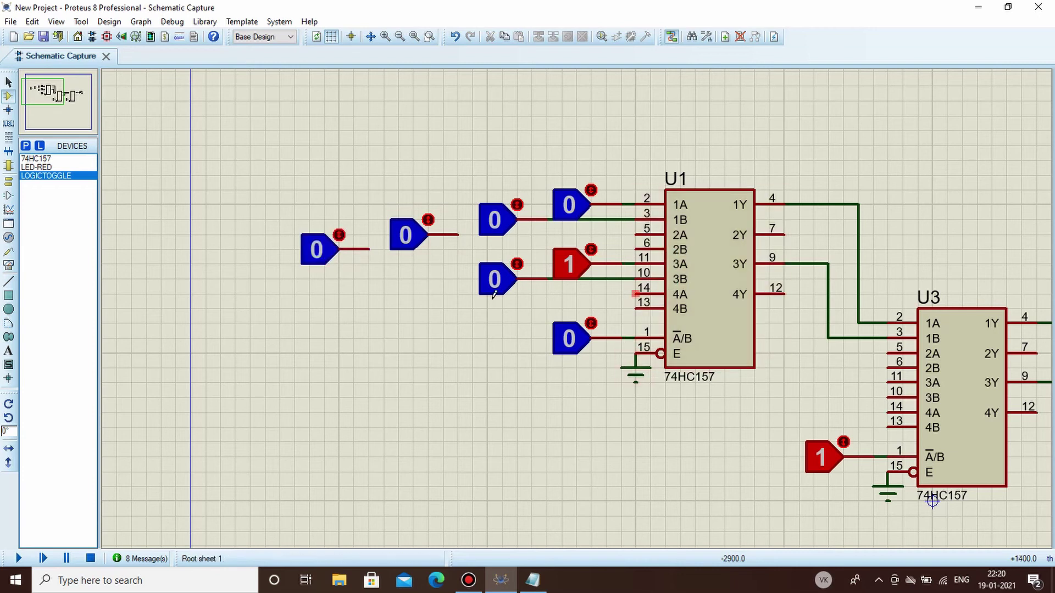
click(443, 292)
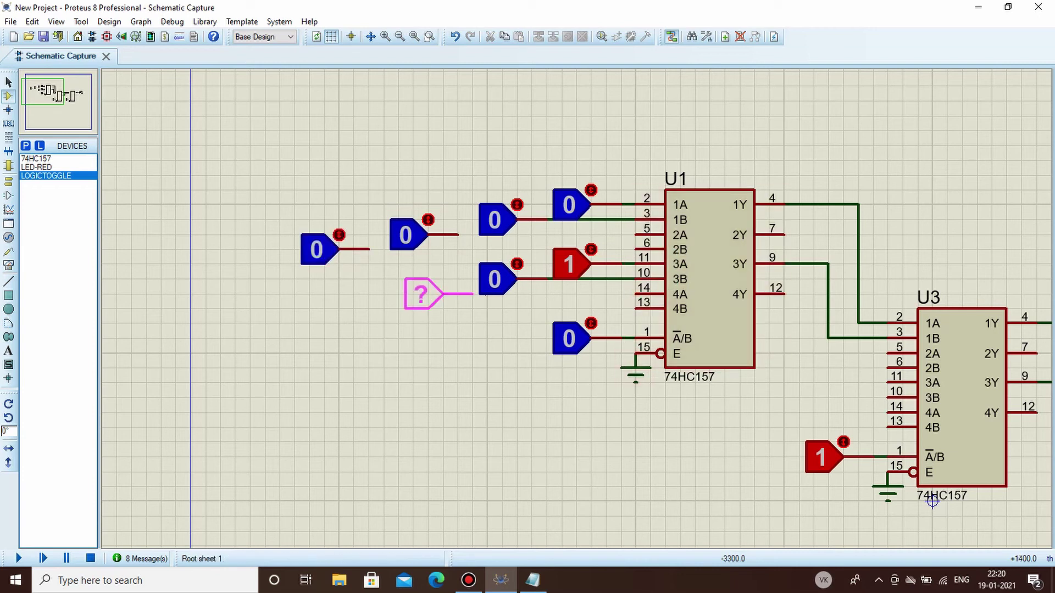
click(423, 294)
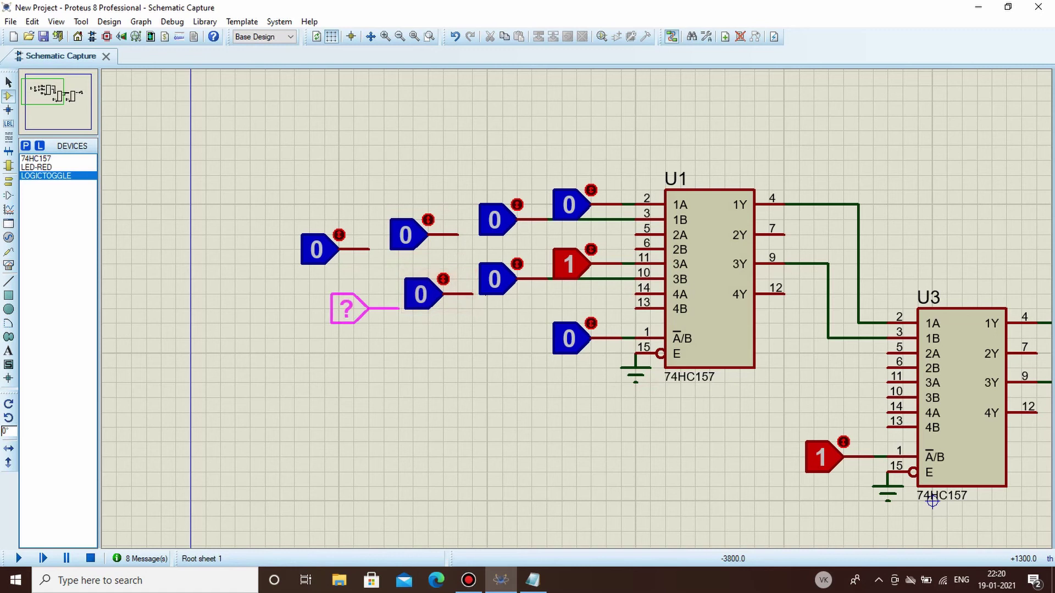
click(346, 308)
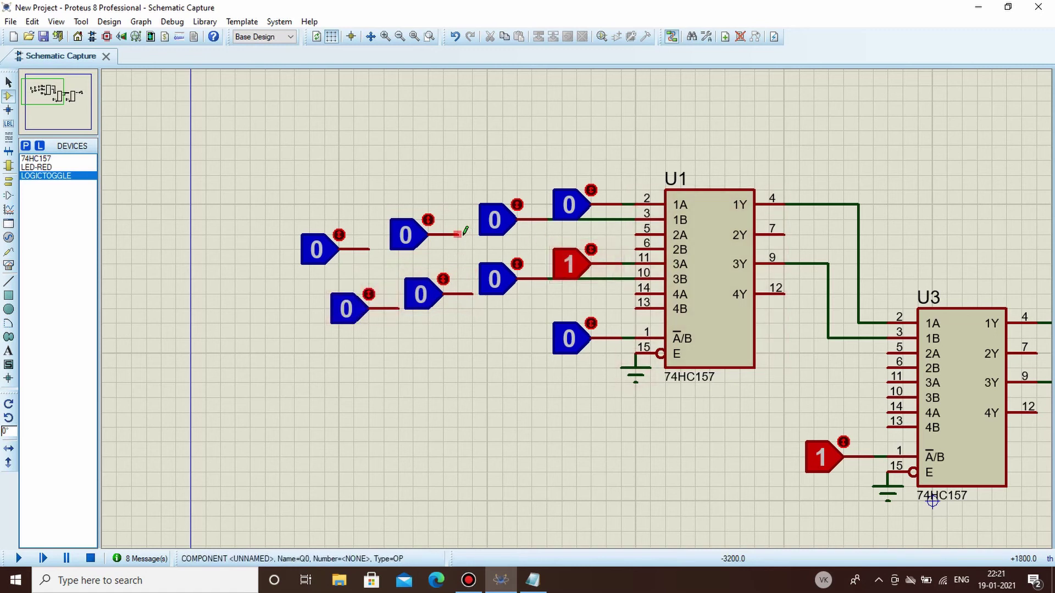
- Wire the four new logic toggles to U1's 2A, 2B, 4A and 4B inputs
click(457, 234)
click(636, 234)
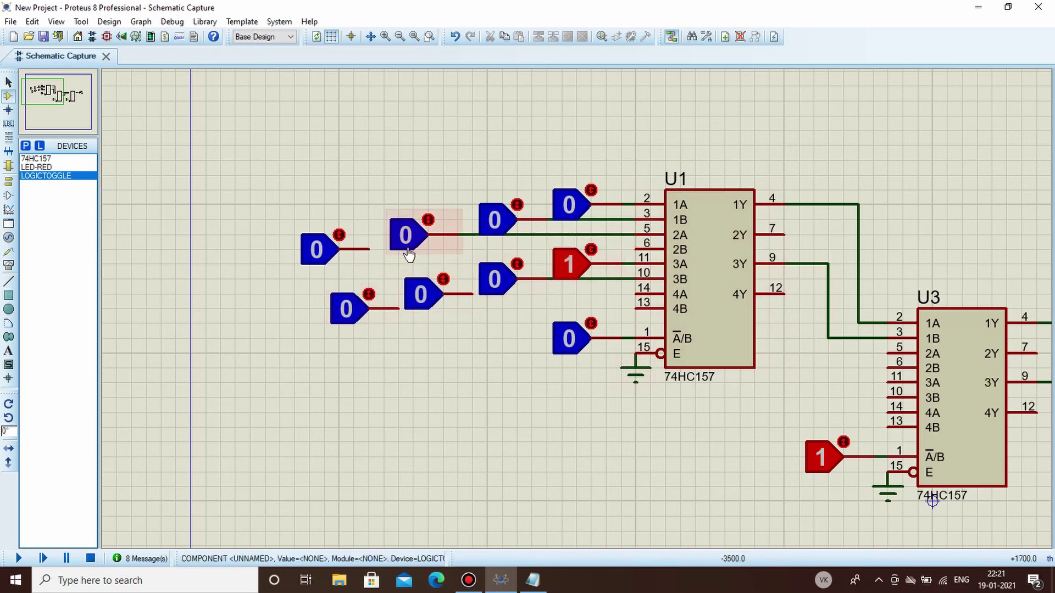
click(368, 249)
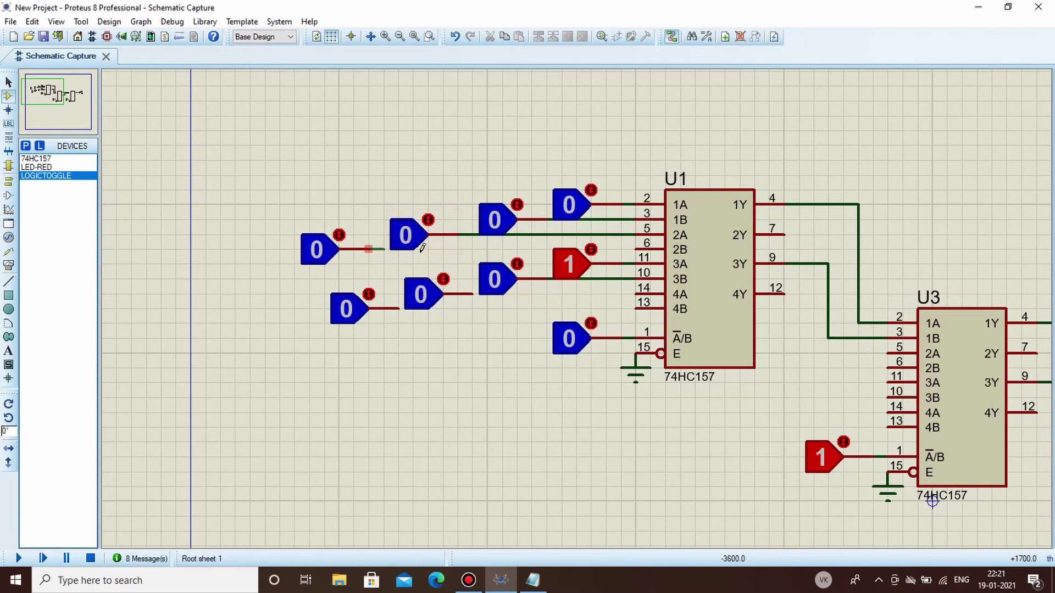
click(638, 249)
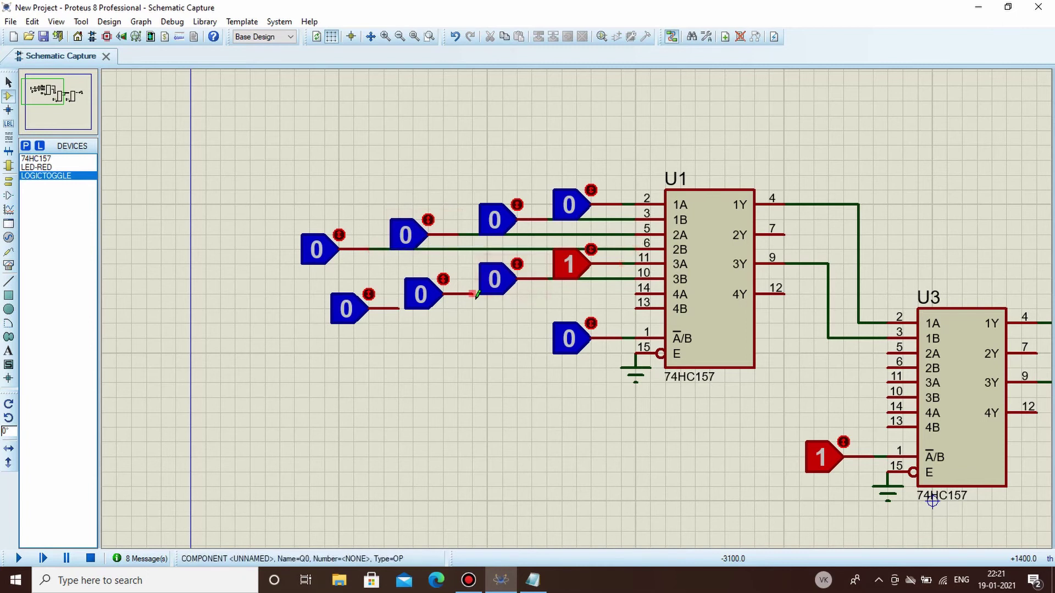
click(475, 294)
click(636, 294)
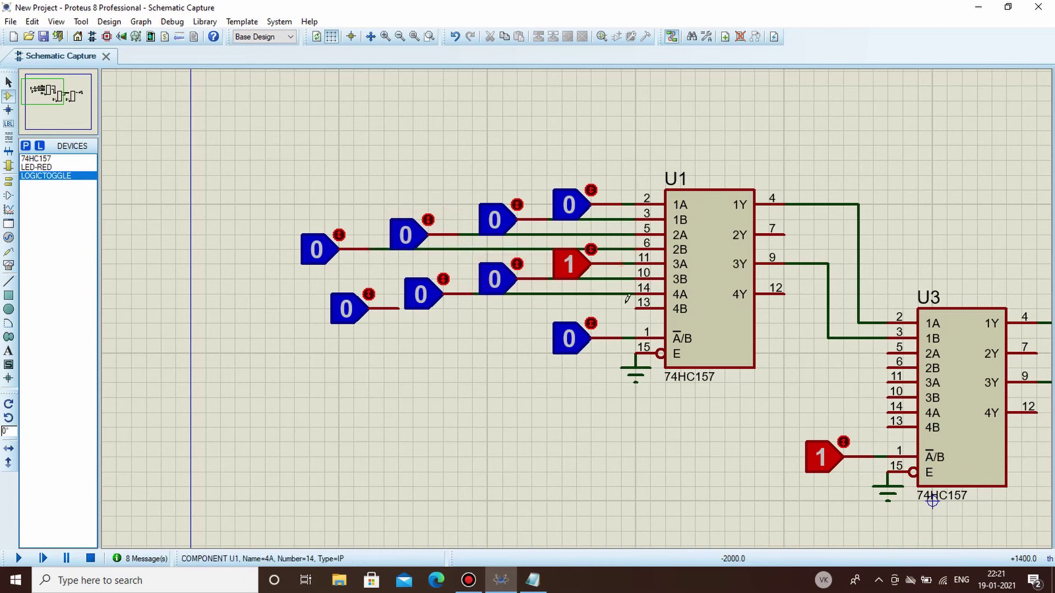
click(400, 308)
click(636, 308)
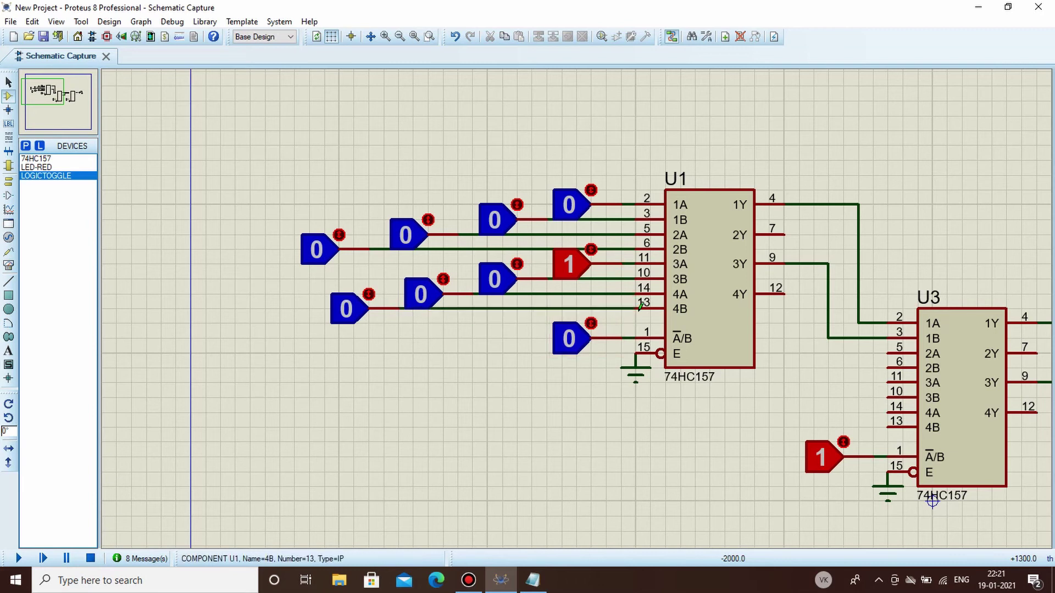
- Replace the wire between U1's 3Y output and U3's 1B input with one from U1's 2Y output to U3's 1B
scroll(932, 480, down, 1)
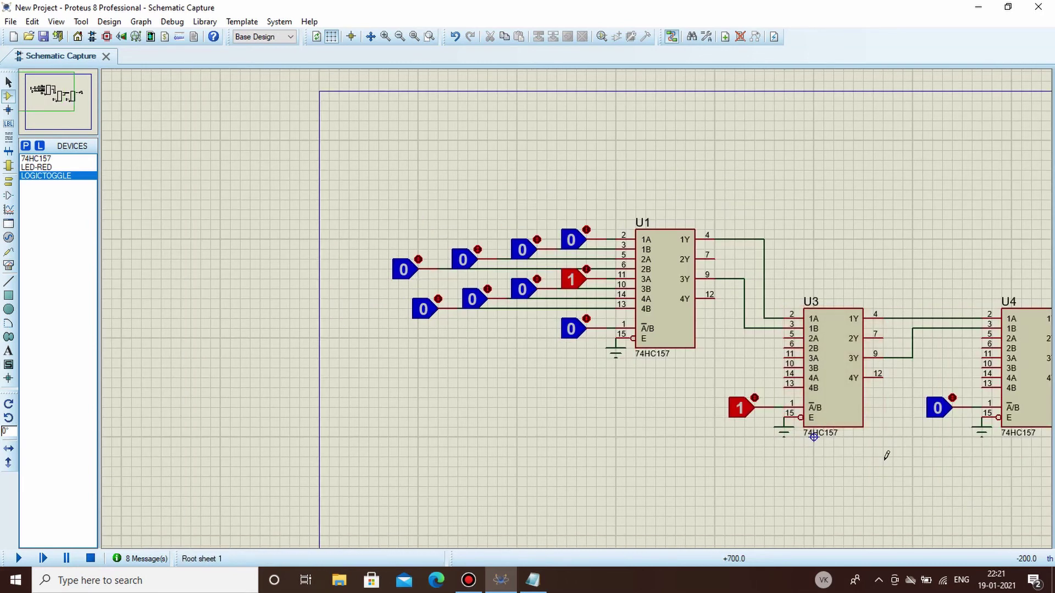
scroll(886, 456, up, 1)
scroll(578, 304, down, 1)
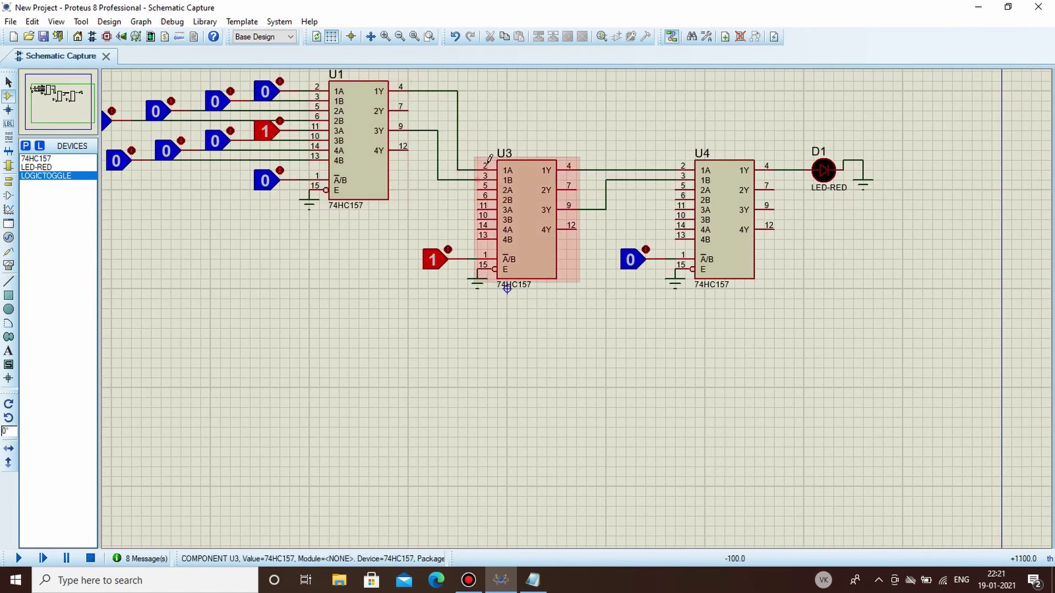
scroll(578, 304, up, 1)
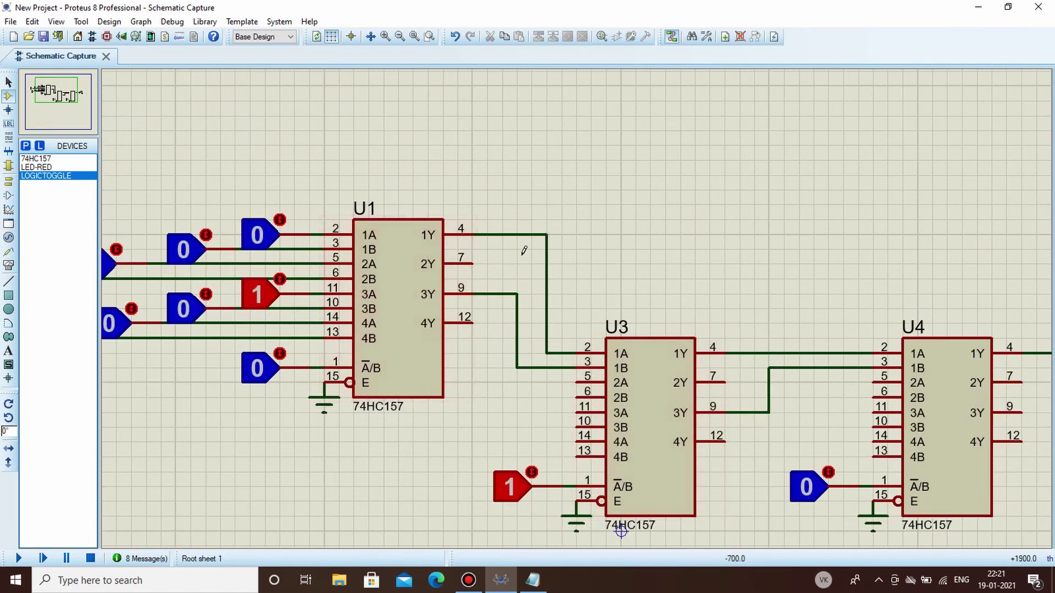
right_click(522, 313)
click(549, 351)
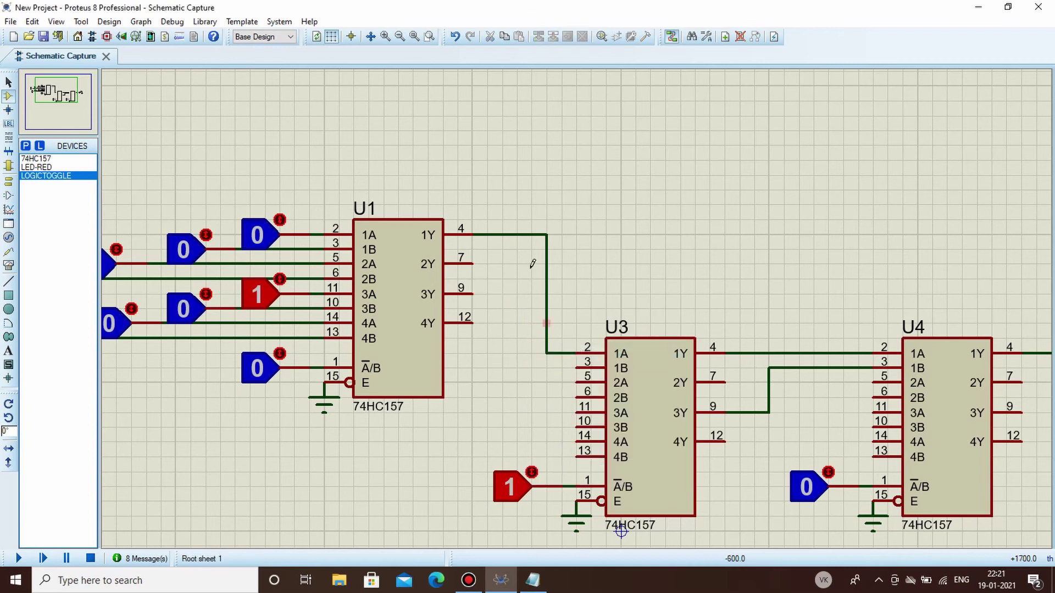
click(473, 263)
click(579, 366)
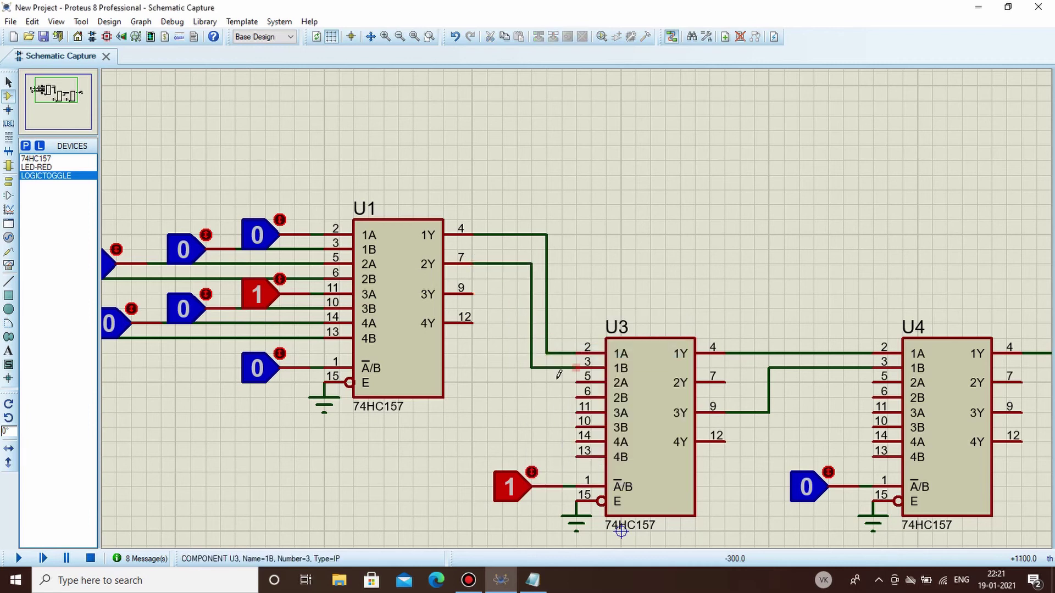
- Wire U1's 3Y output to U3's 2A input and U1's 4Y output to U3's 2B input
click(399, 190)
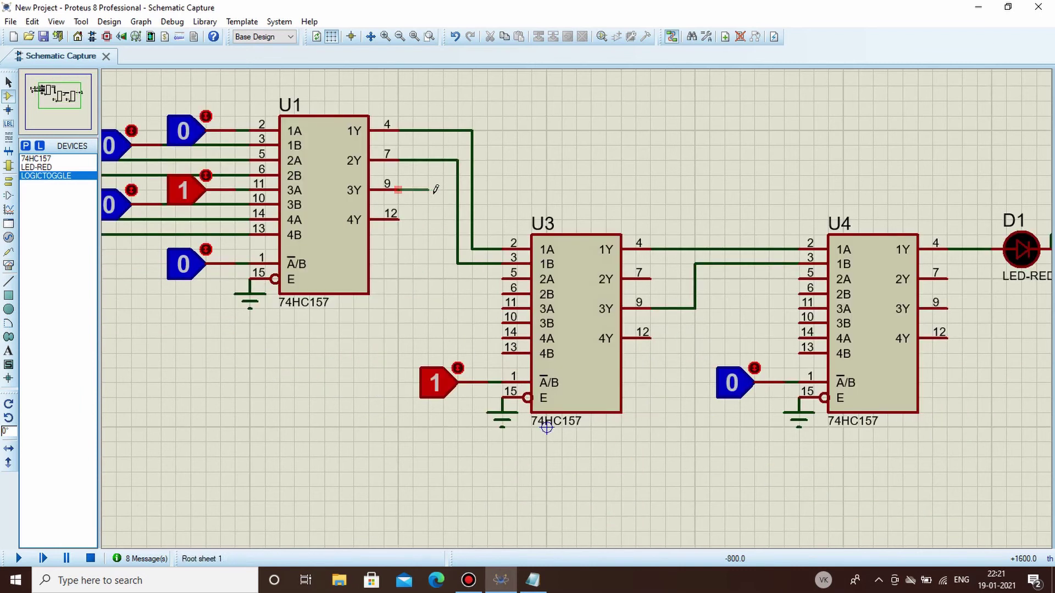
click(508, 278)
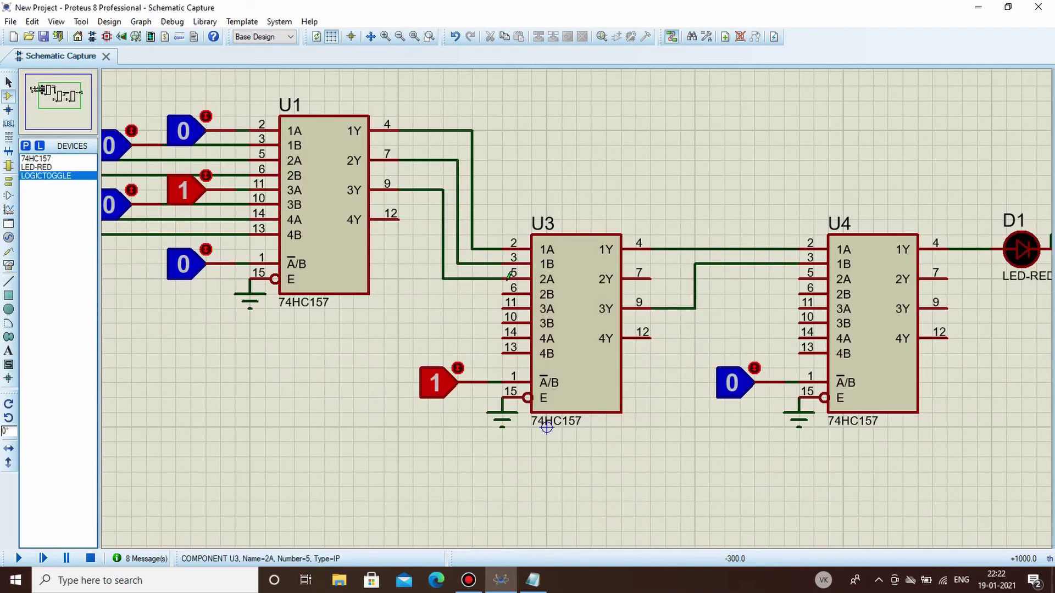
click(399, 219)
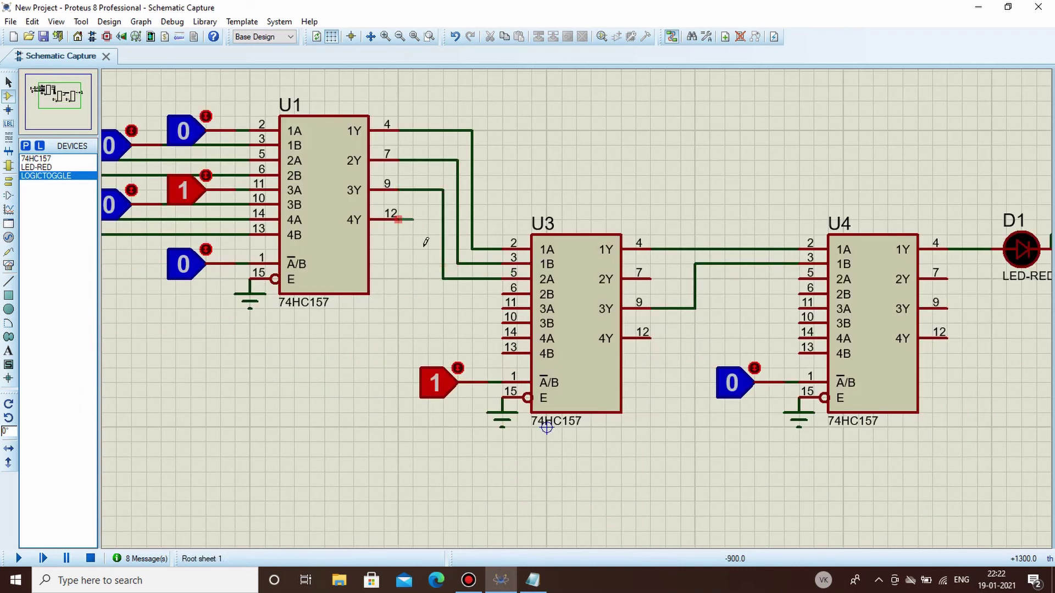
click(499, 294)
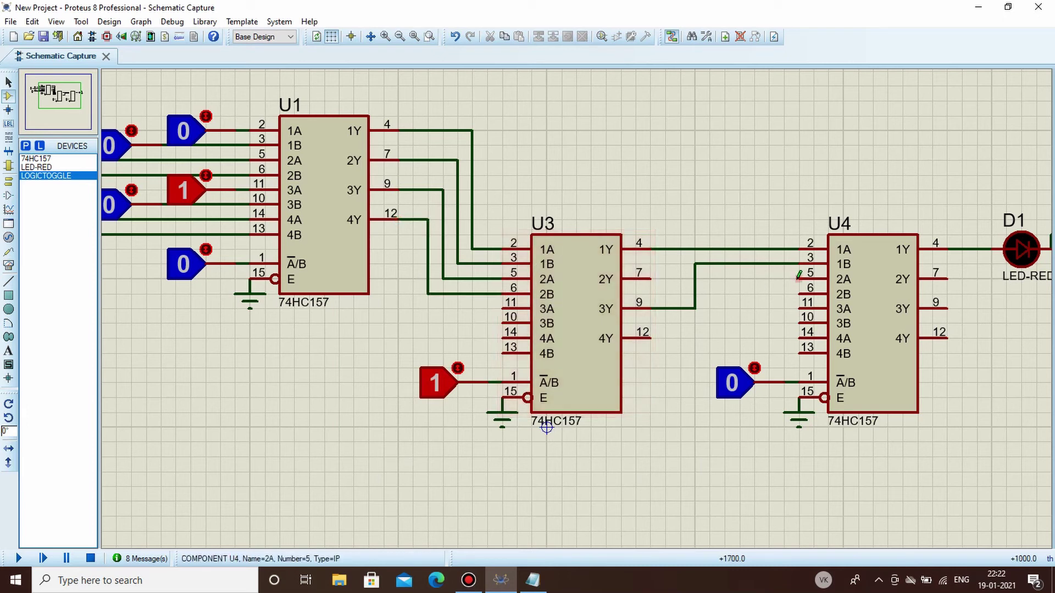
- Replace the wire between U3's 3Y output and U4's 1B input with one from U3's 2Y output to U4's 1B
right_click(695, 291)
click(733, 327)
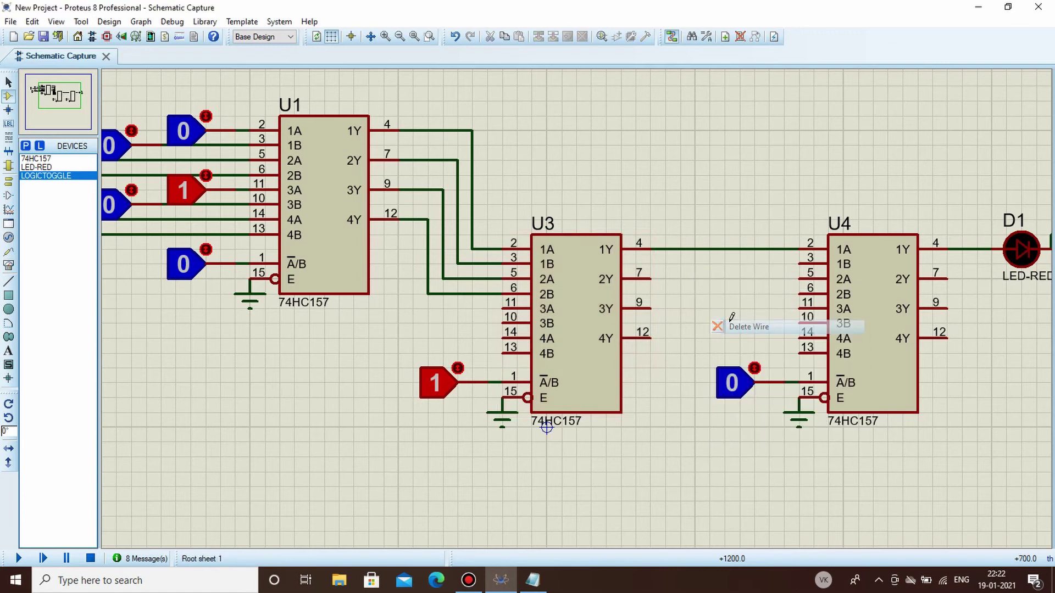
click(651, 278)
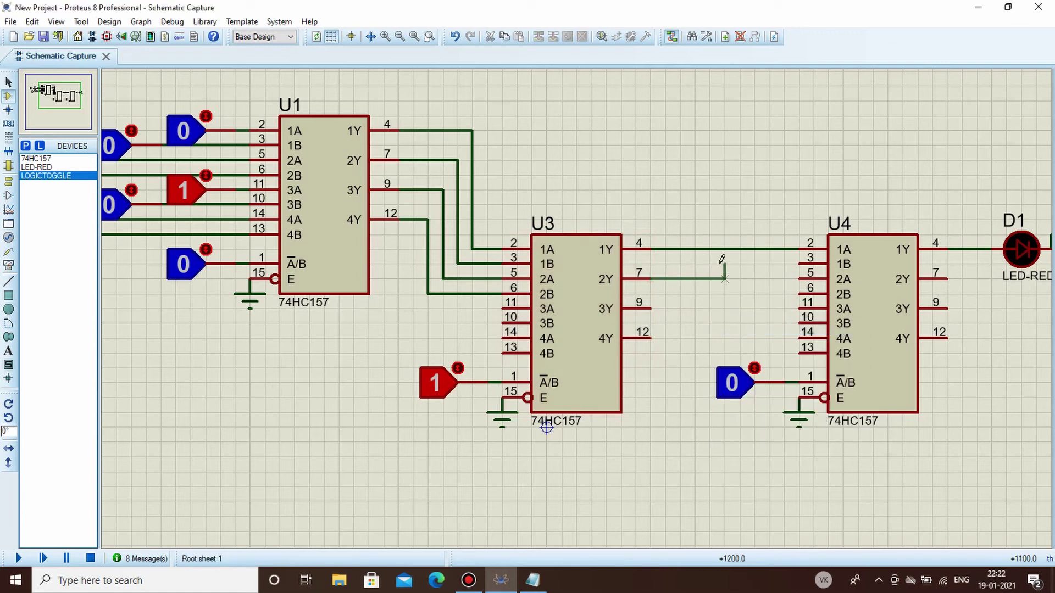
click(801, 262)
key(F7)
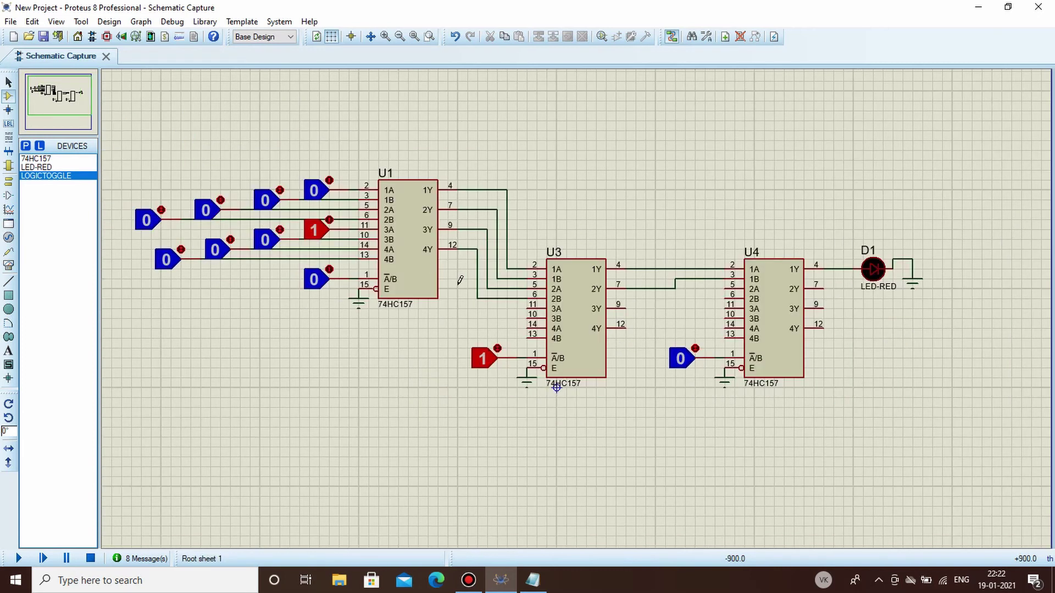
- Start the simulation and set the logic toggles on U1's 3A input and U3's select input to 0
click(20, 559)
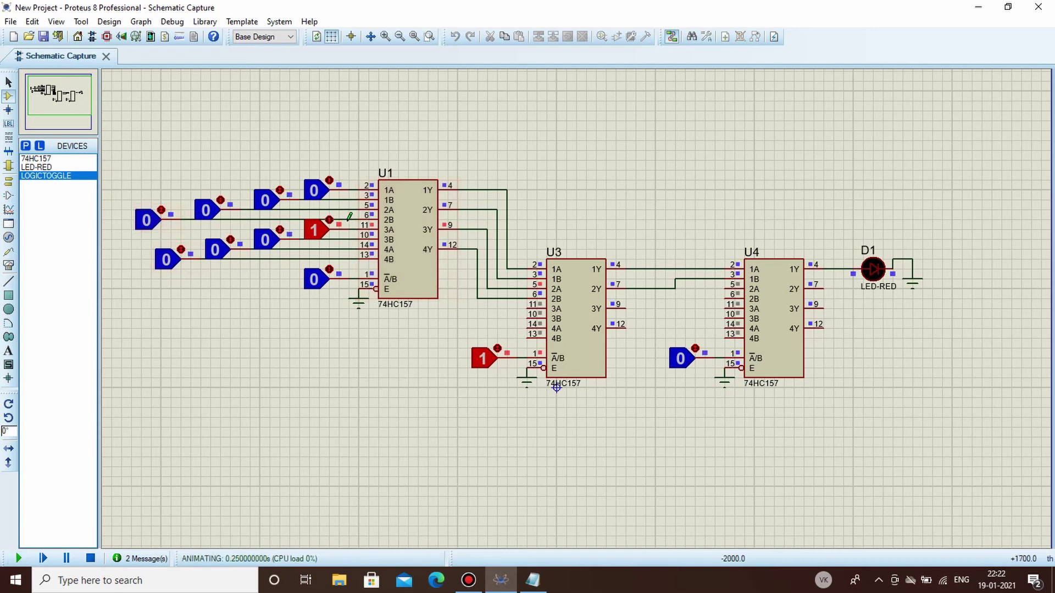
click(330, 218)
click(498, 349)
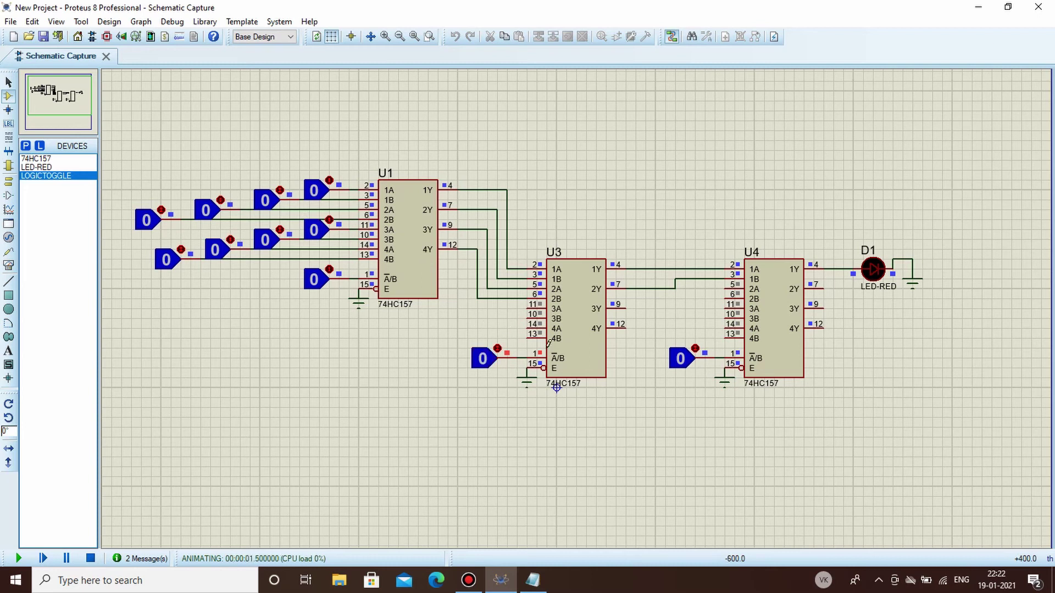
- Test U1's 1A and 1B inputs by setting each toggle to 1 and back to 0, and stop the simulation
click(329, 180)
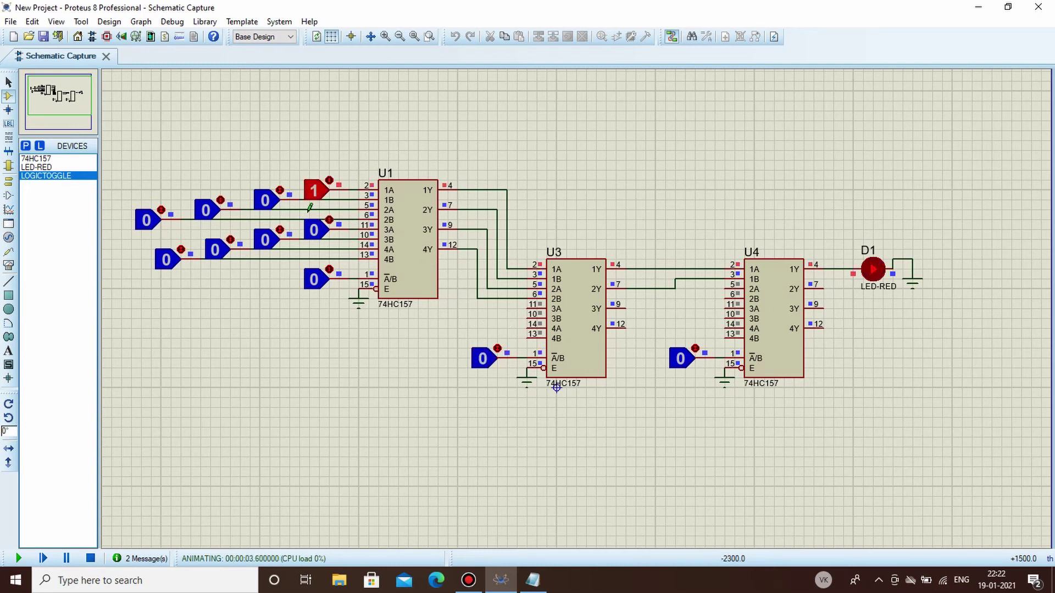
click(280, 189)
click(329, 181)
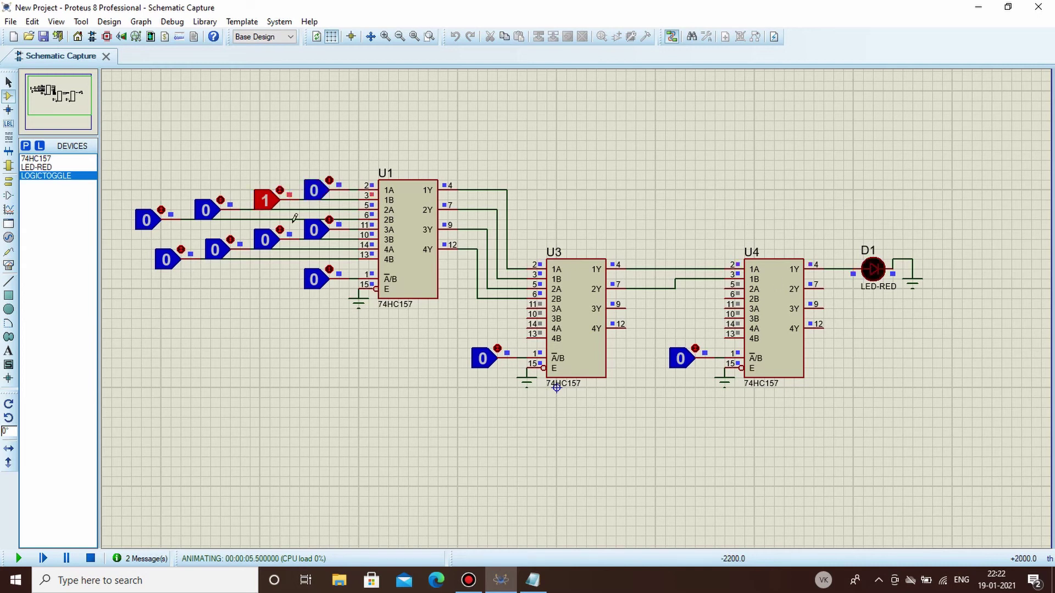
click(280, 190)
scroll(154, 373, left, 1)
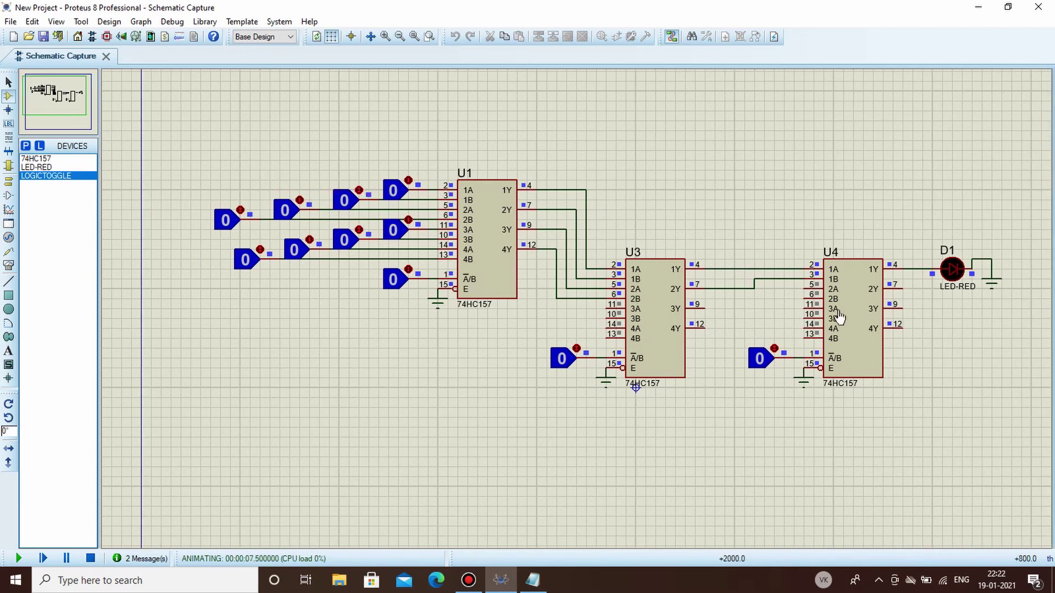
click(91, 558)
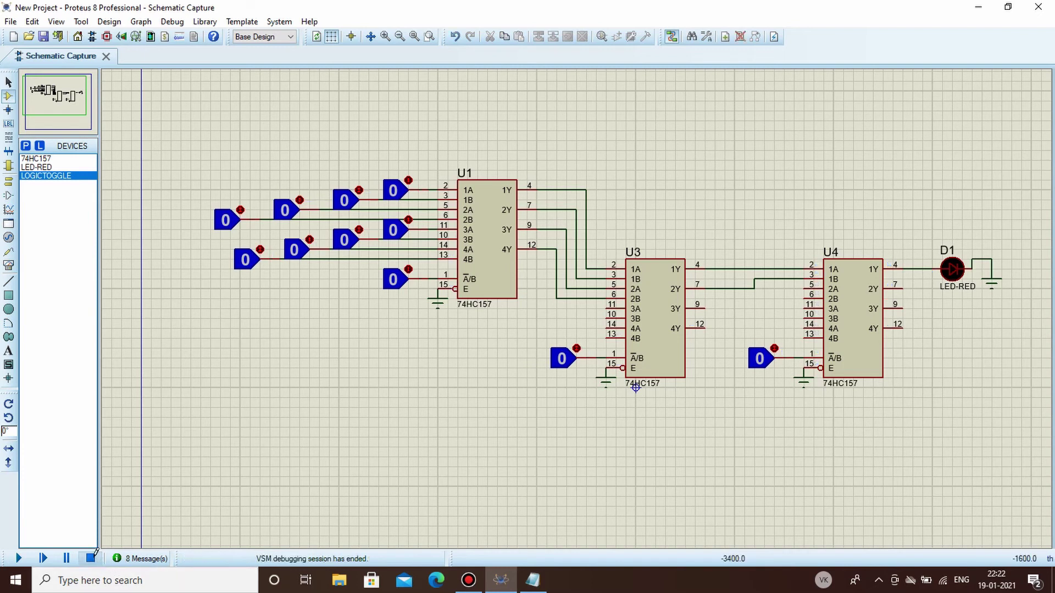
- Delete U4 together with its select toggle and ground terminal, and the output LED with its ground
scroll(758, 284, up, 2)
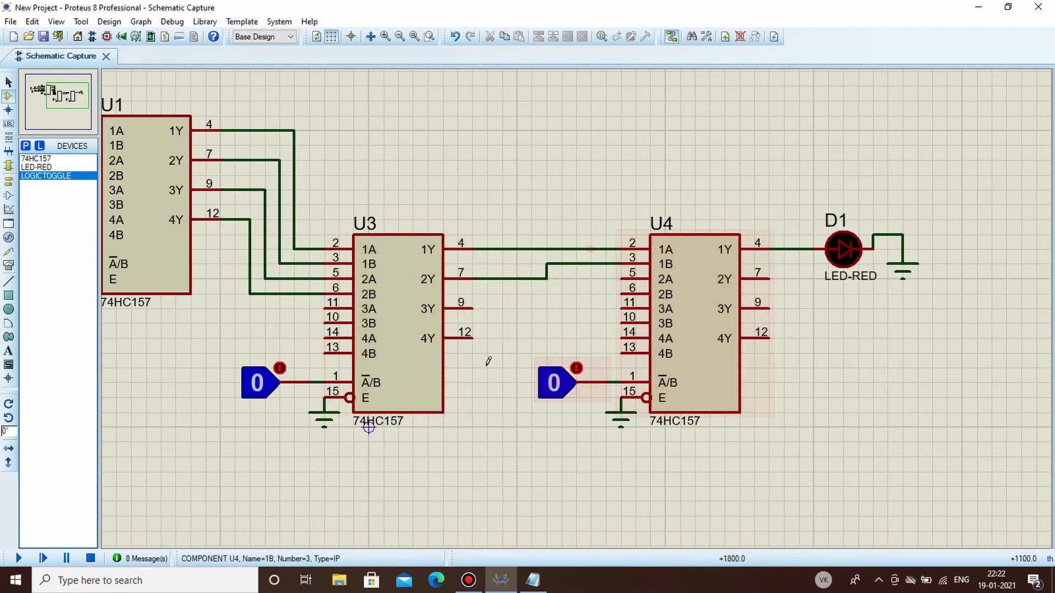
click(684, 301)
key(Delete)
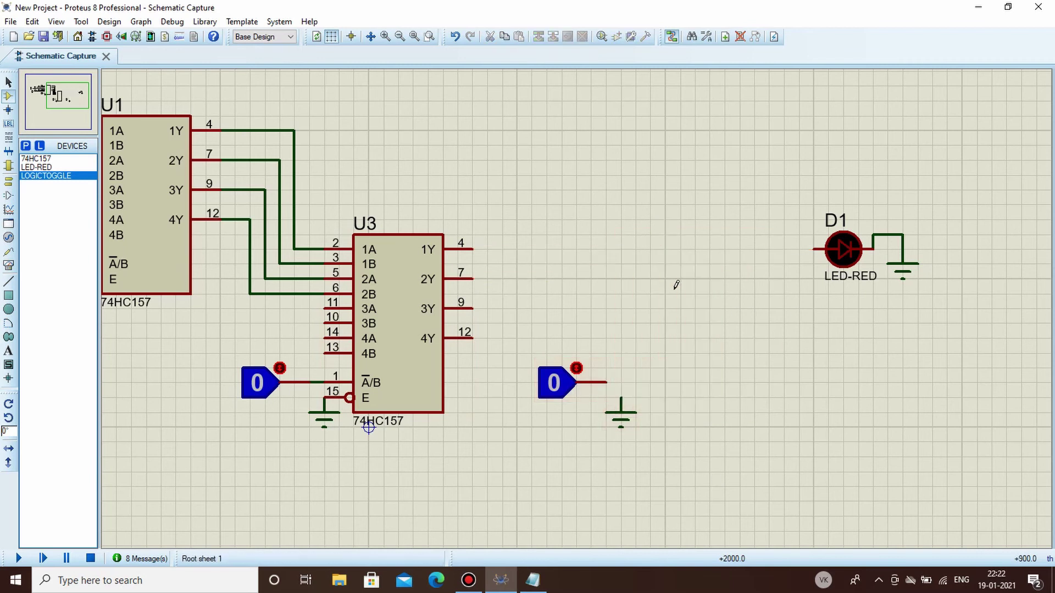
drag(768, 186, 953, 299)
key(Delete)
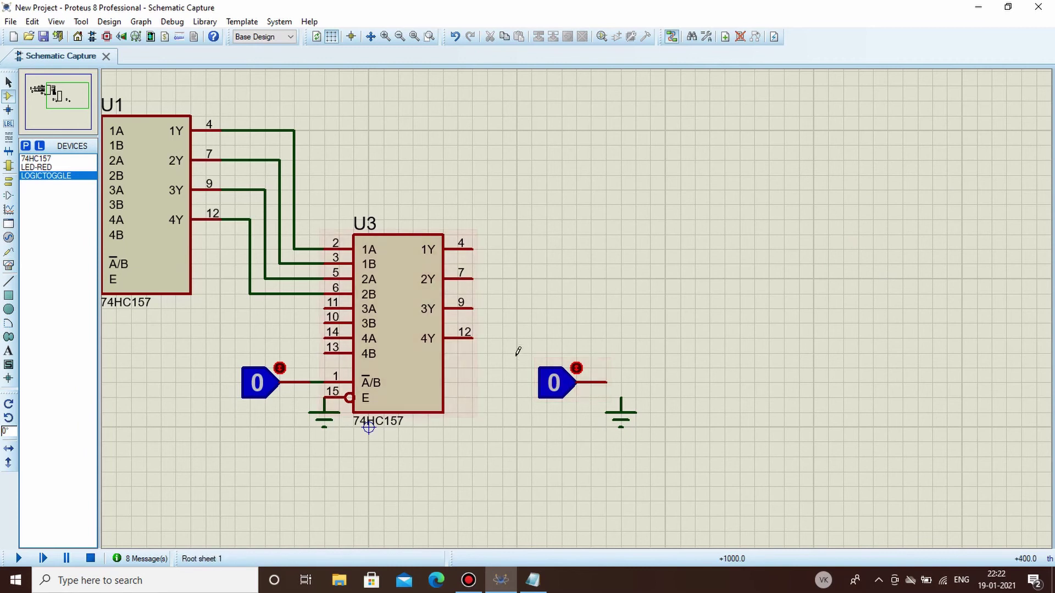
drag(517, 355, 690, 457)
key(Delete)
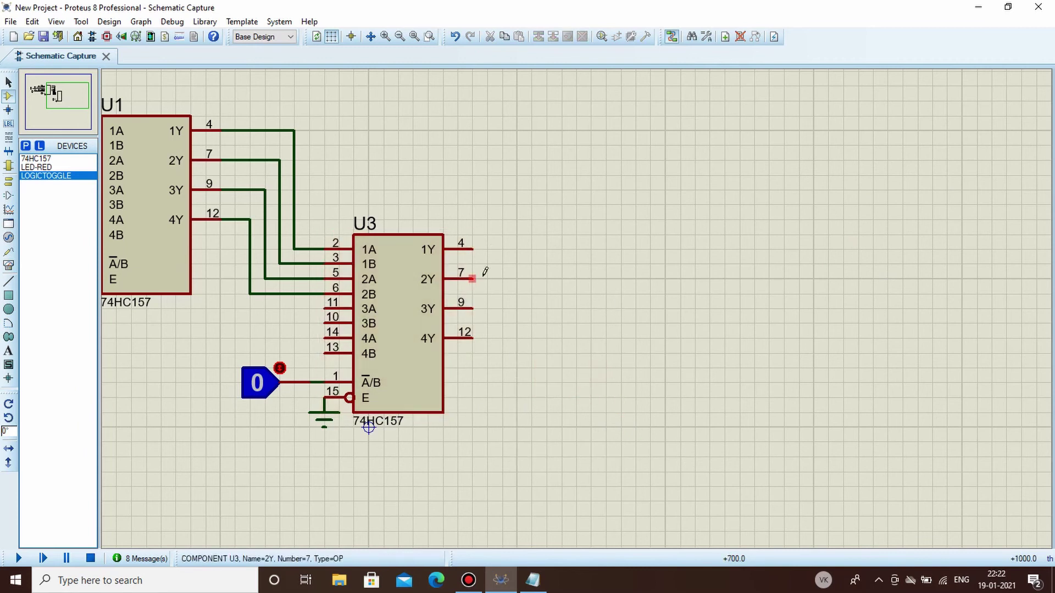
- Wire U3's 1Y output back to its 3A input and its 2Y output to 3B, routing both wires beneath the chip
click(473, 250)
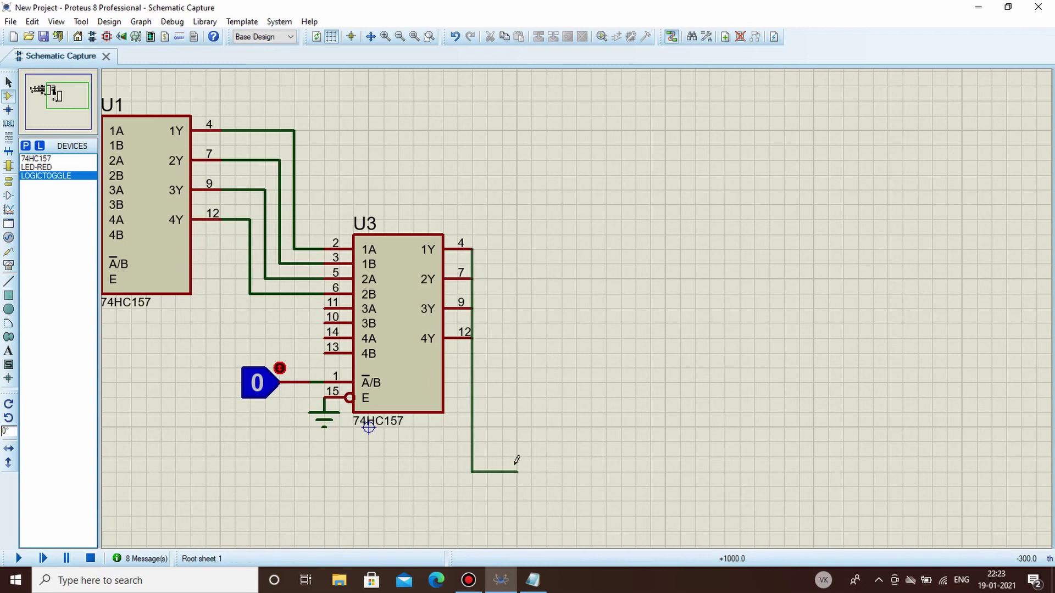
click(530, 250)
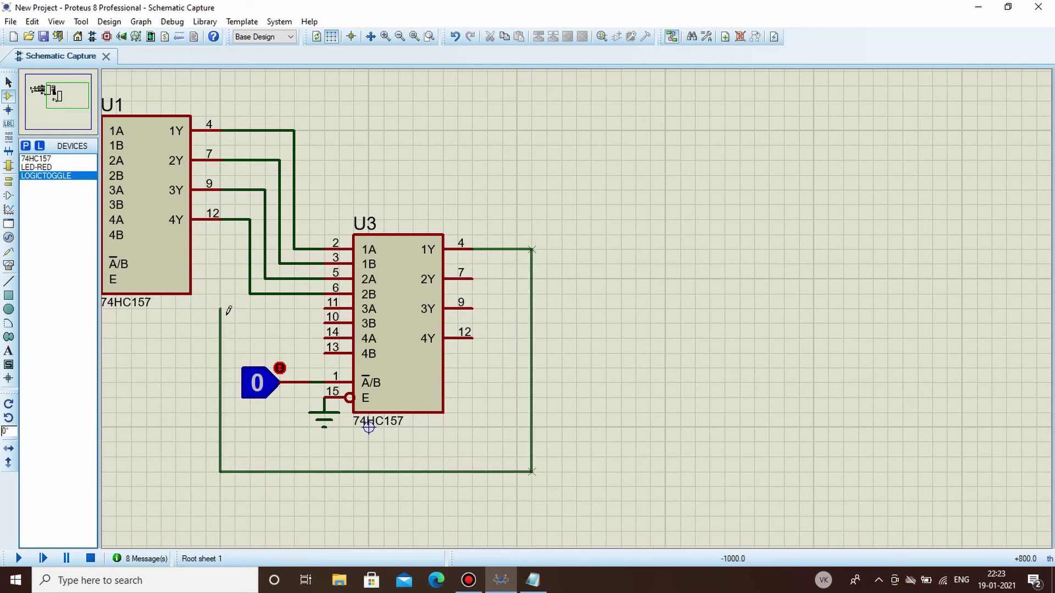
click(327, 305)
click(472, 279)
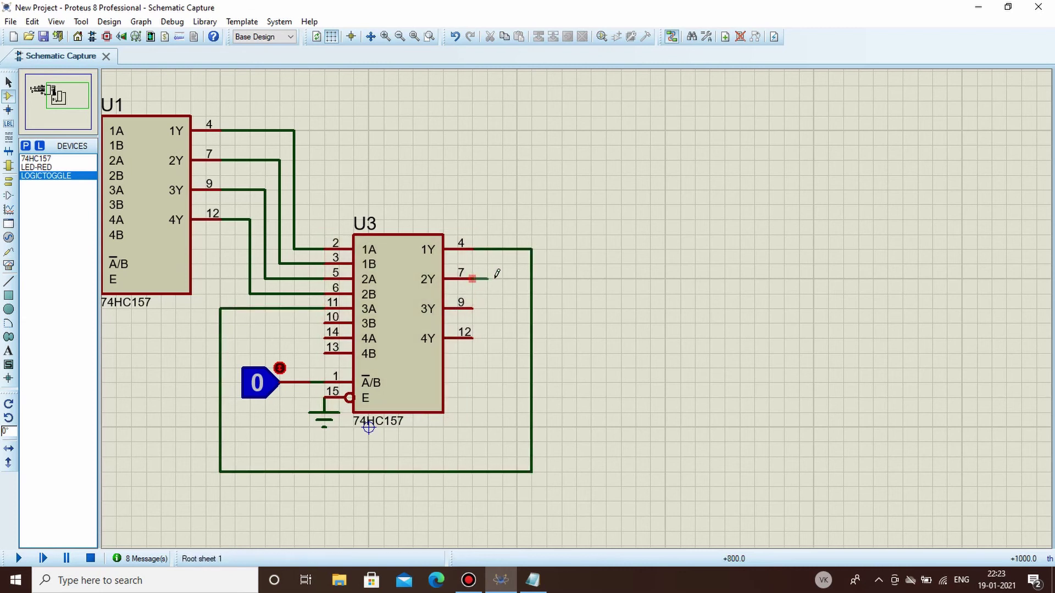
click(517, 456)
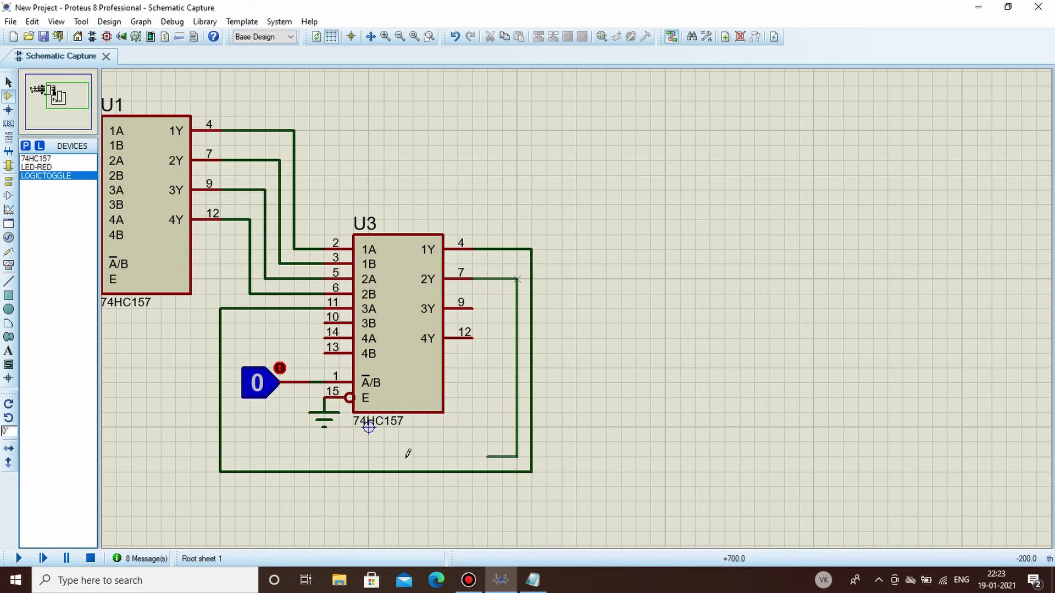
click(240, 332)
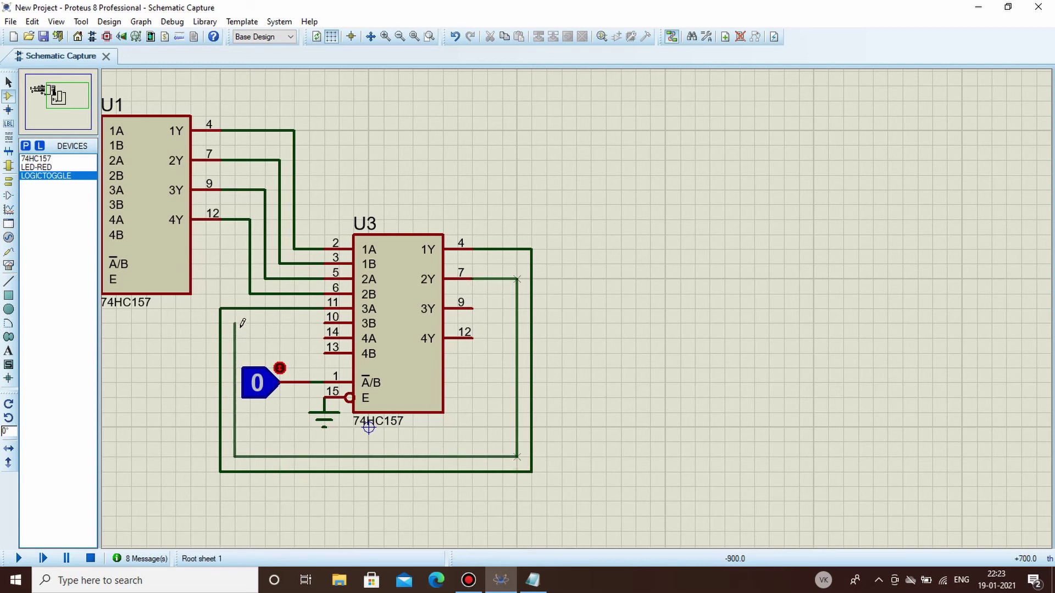
click(325, 323)
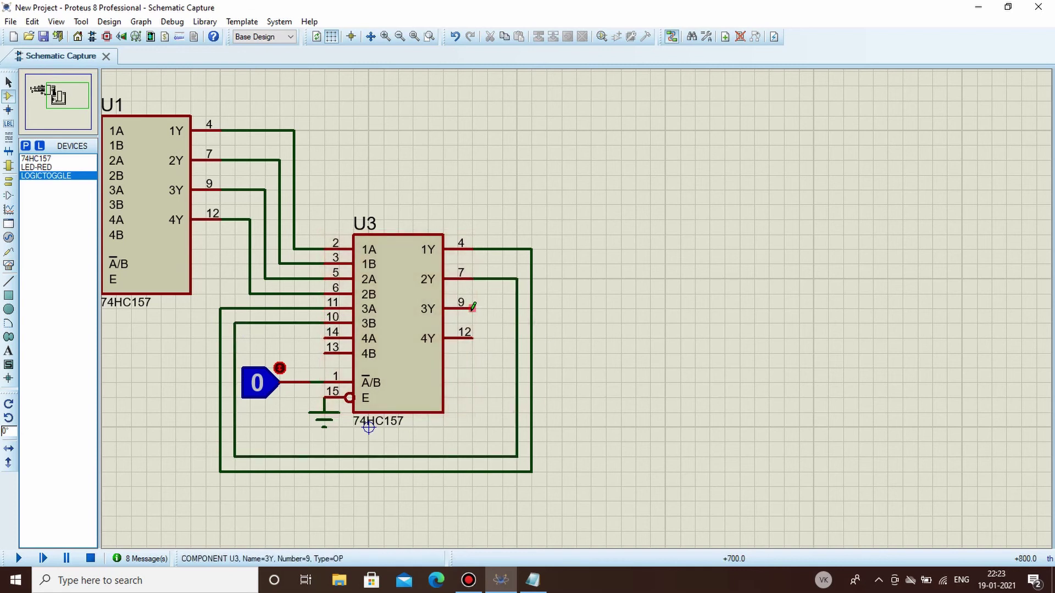
- Place a red LED below U3's output pins, wire it to the 3Y output and ground its other end
click(36, 158)
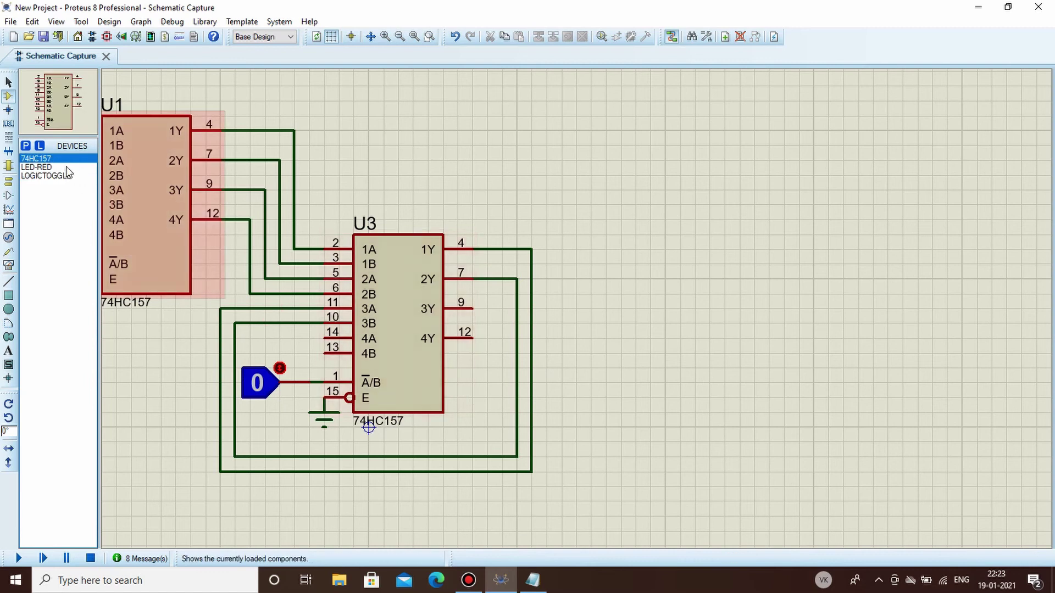
click(61, 167)
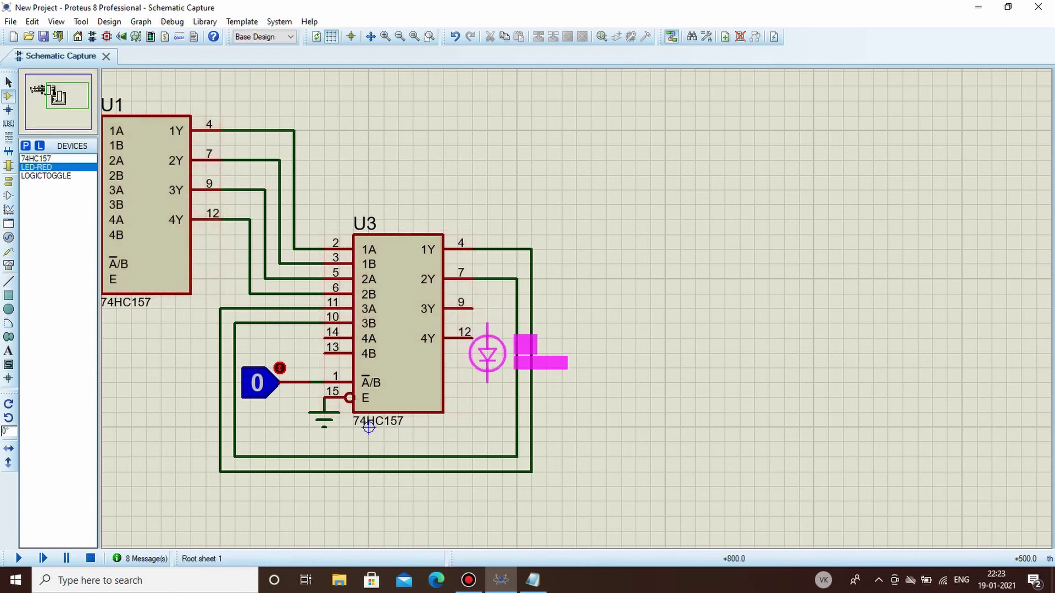
click(487, 383)
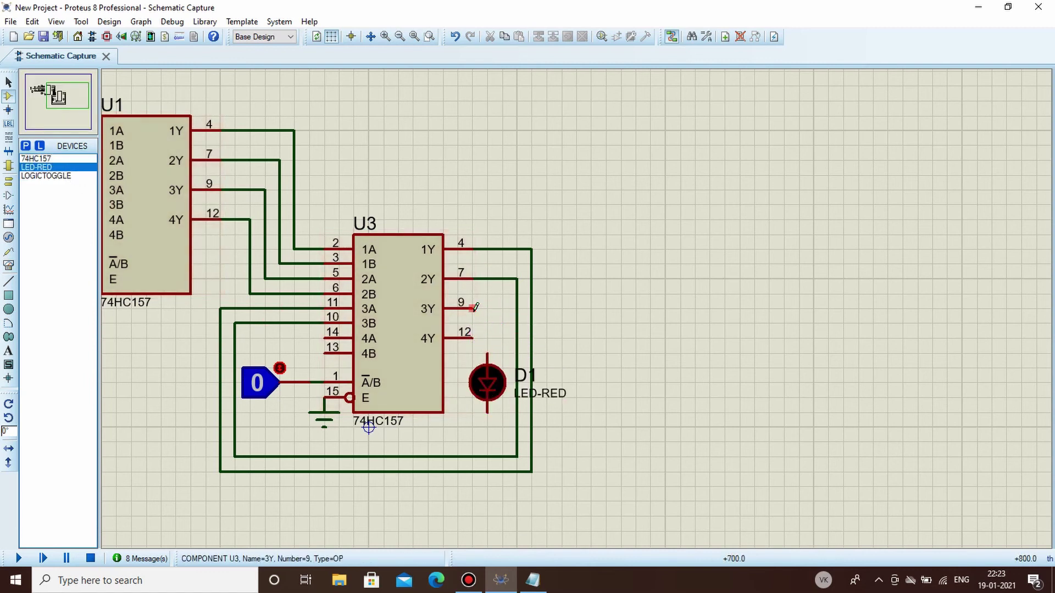
click(474, 308)
click(486, 354)
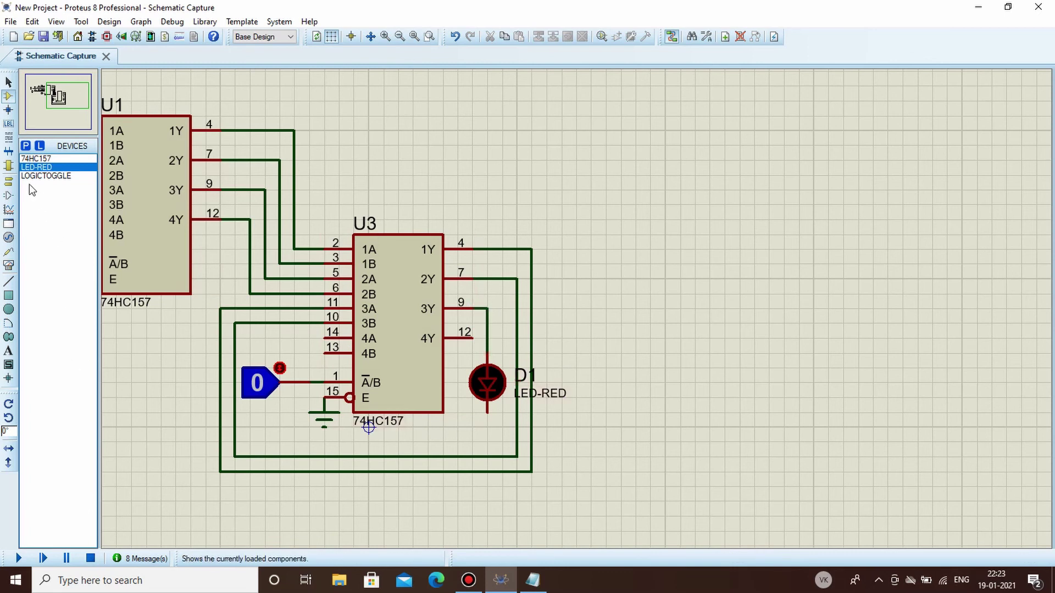
click(9, 180)
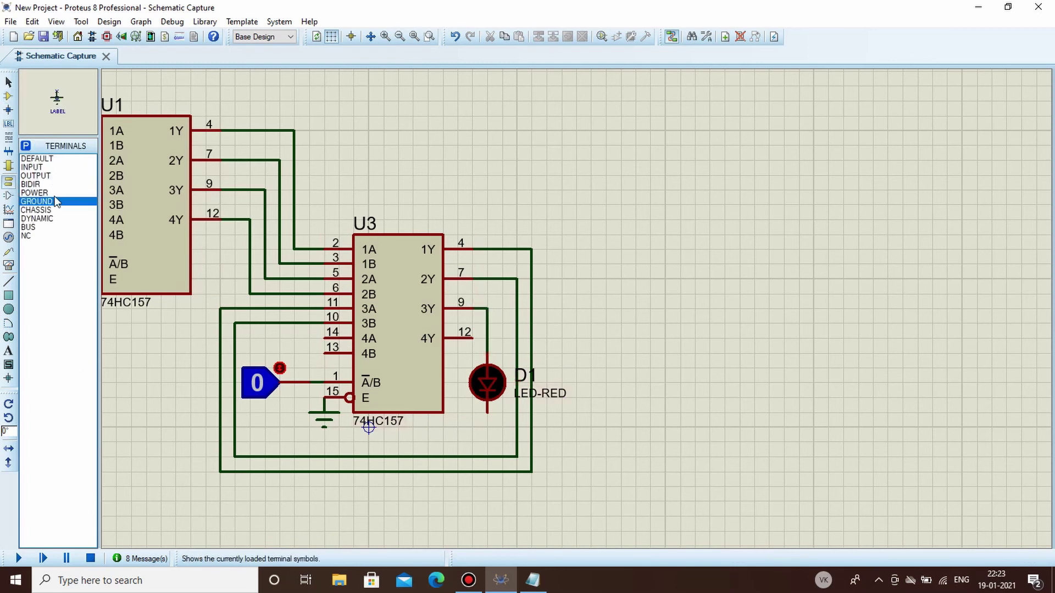
click(487, 424)
- Run the simulation of the two-chip circuit and set the toggle on U1's 1A input to 1
key(F7)
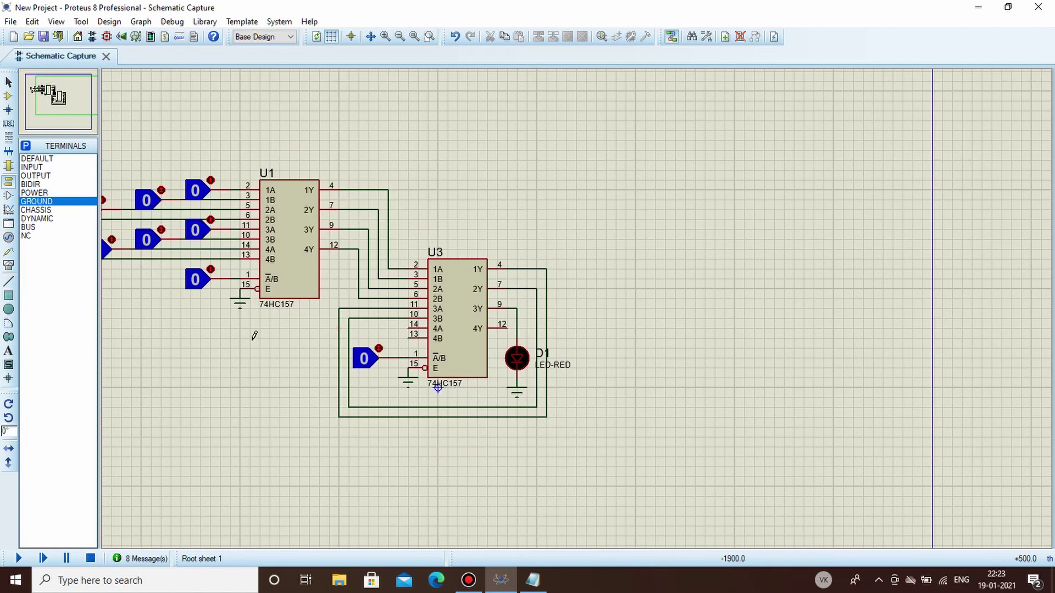
key(F6)
key(F7)
key(F6)
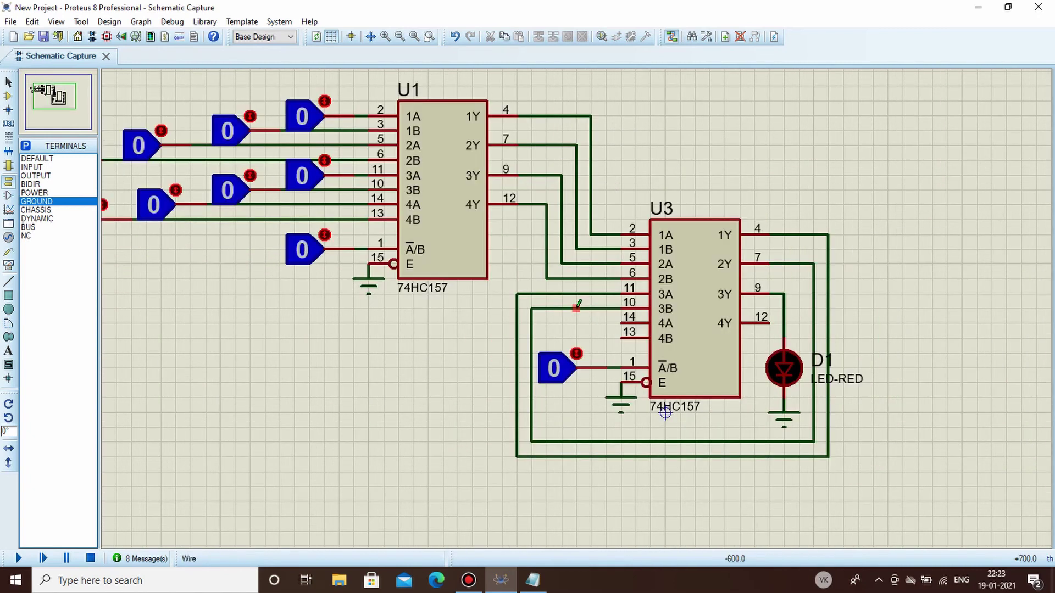
click(12, 560)
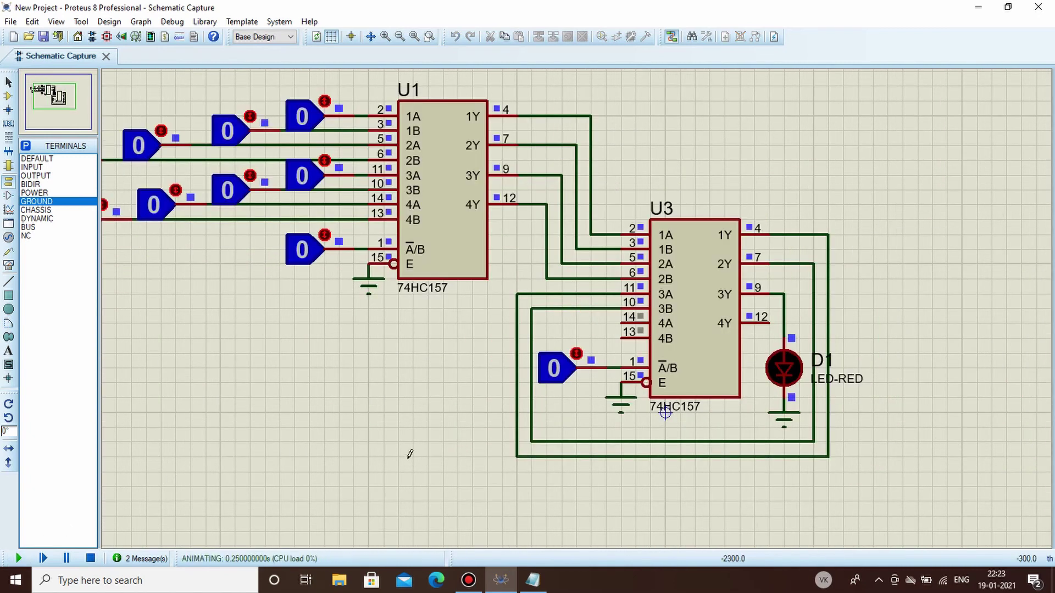
click(325, 101)
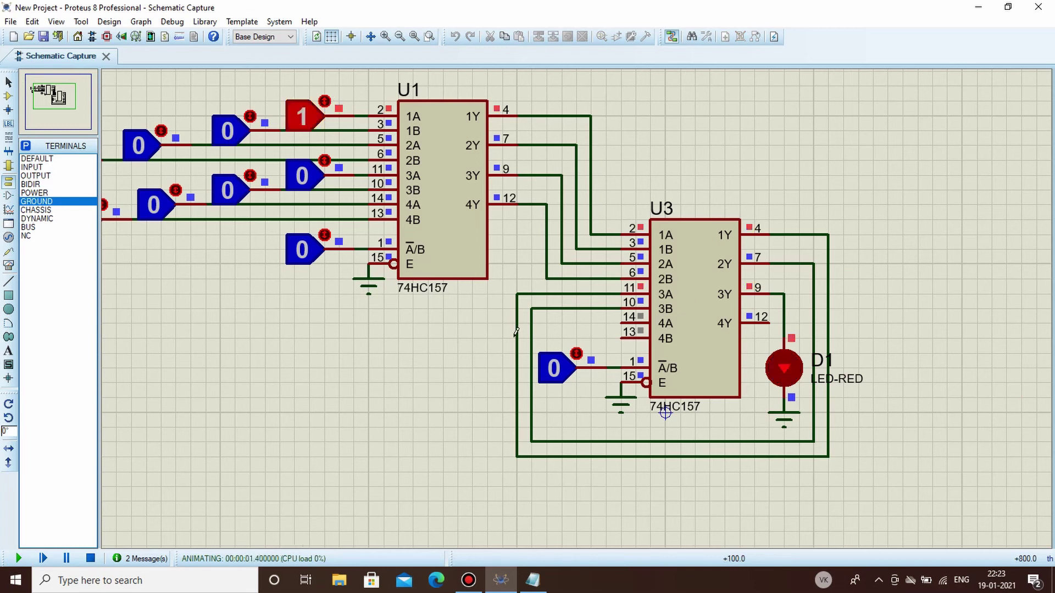
- Set the toggle on U1's 1B input to 1 and return the 1A toggle to 0
click(91, 559)
key(F12)
scroll(577, 302, down, 3)
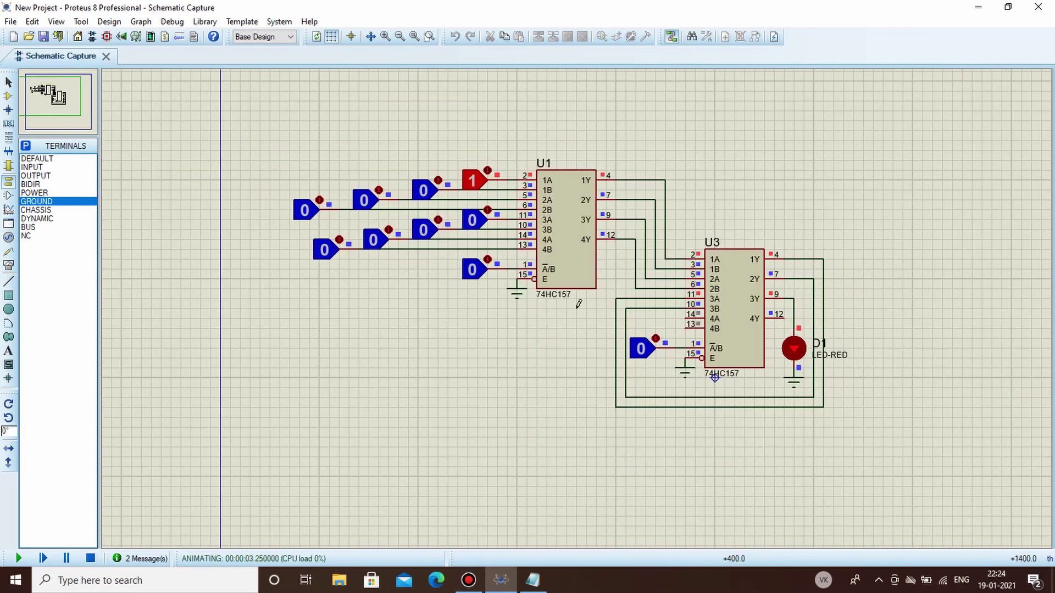
scroll(486, 319, up, 2)
scroll(381, 380, down, 1)
scroll(382, 380, up, 1)
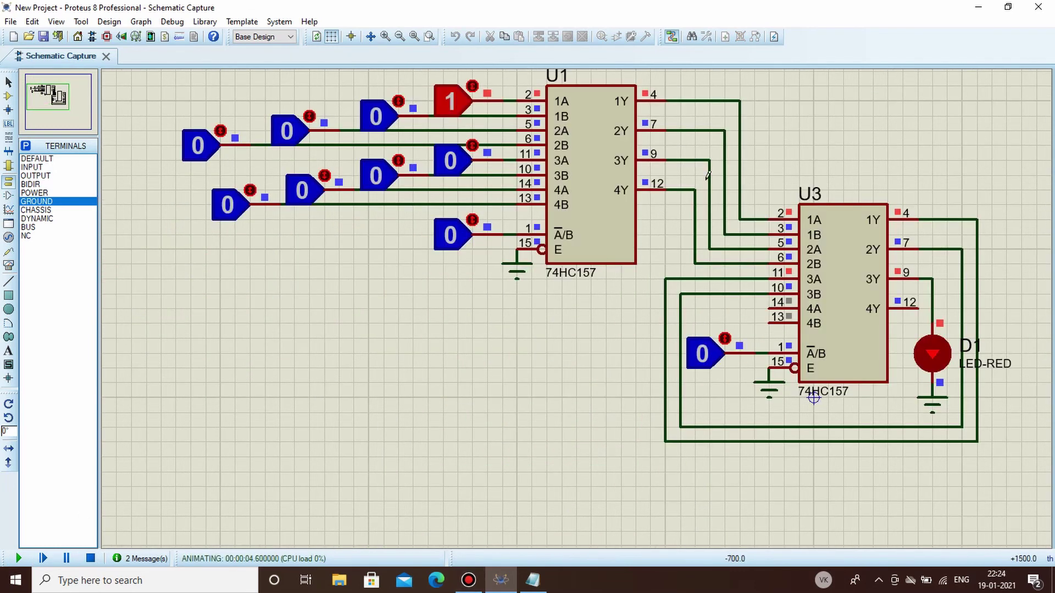
click(399, 100)
click(472, 86)
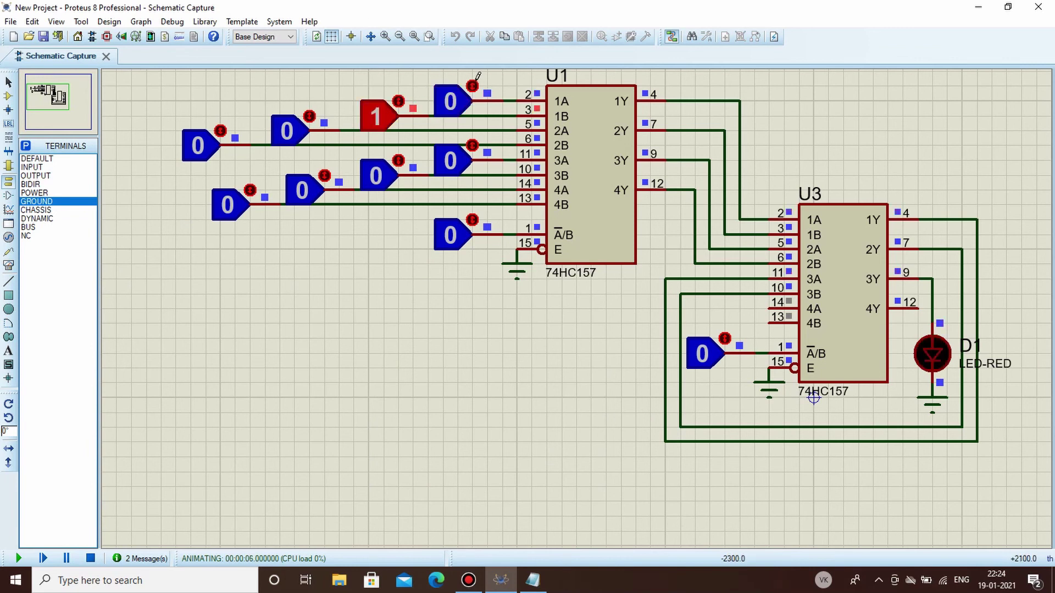
- Set the toggle on U1's 2B input to 1 and stop the simulation
click(221, 130)
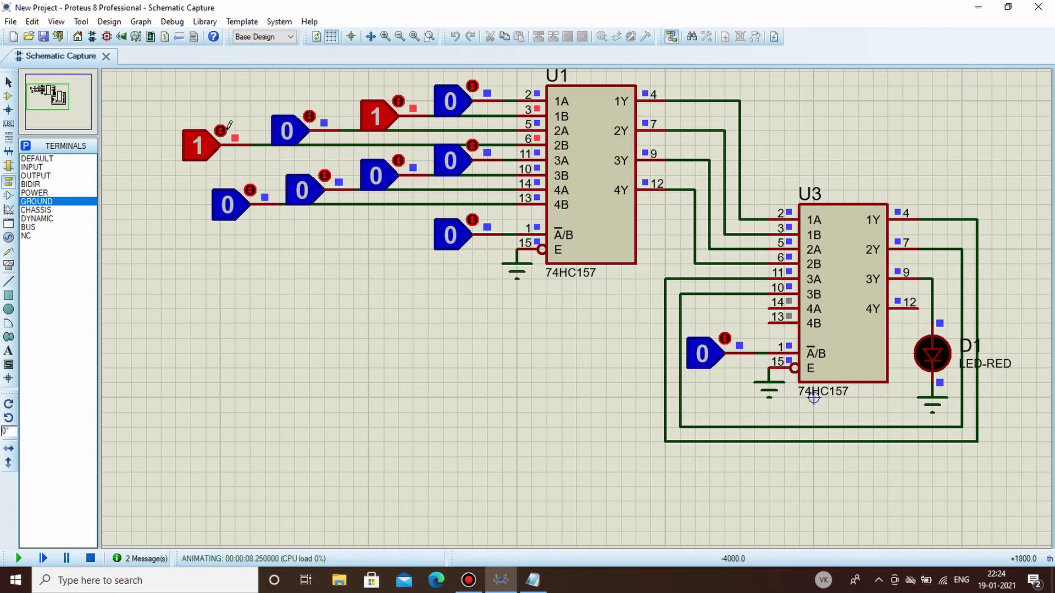
click(91, 558)
- Delete the two feedback wires running from U3's 1Y and 2Y outputs to its 3A and 3B inputs
right_click(663, 363)
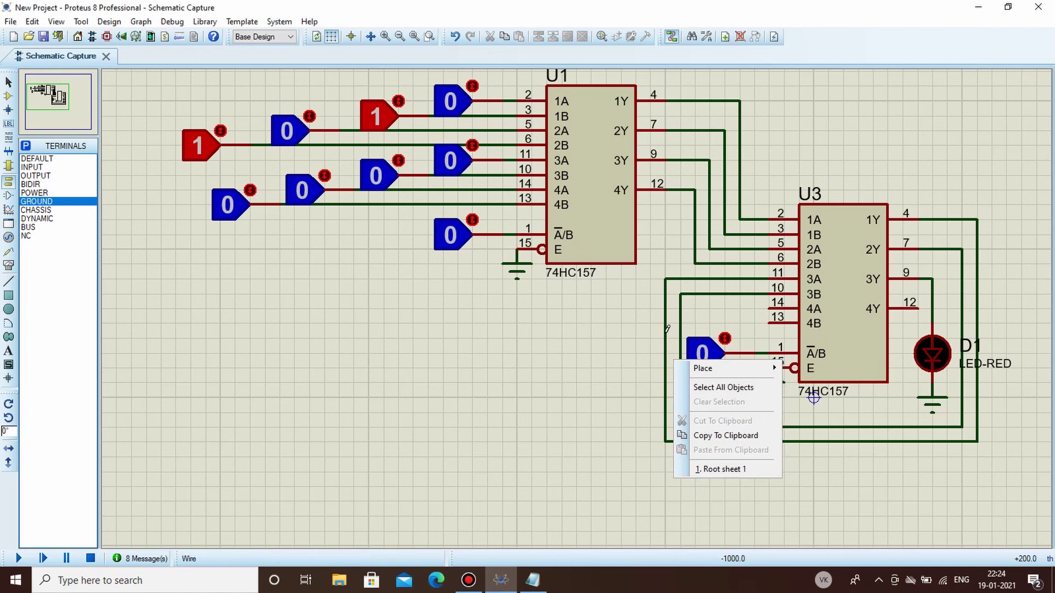
click(667, 330)
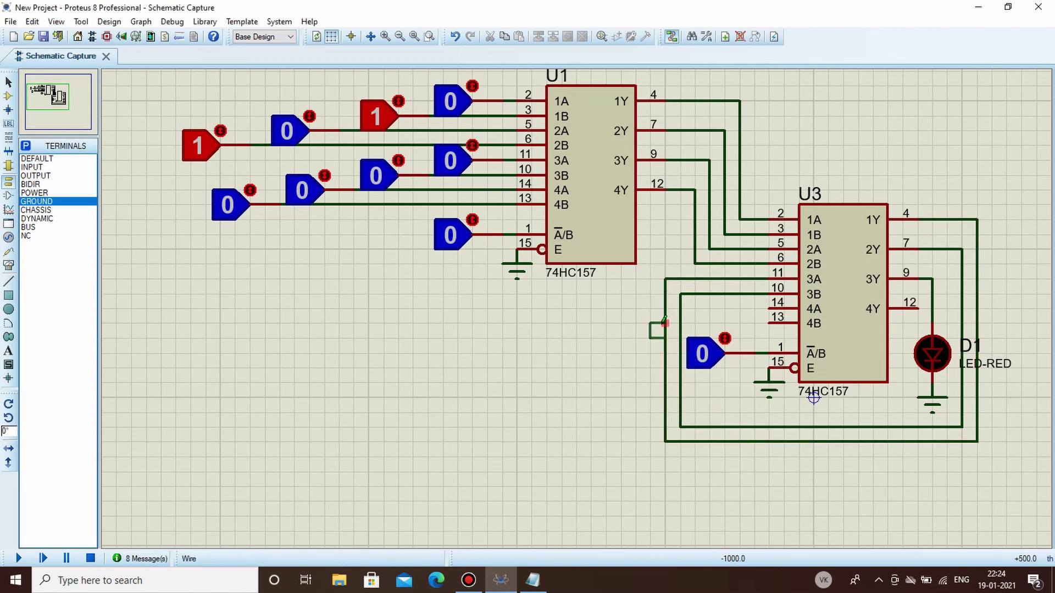
right_click(666, 325)
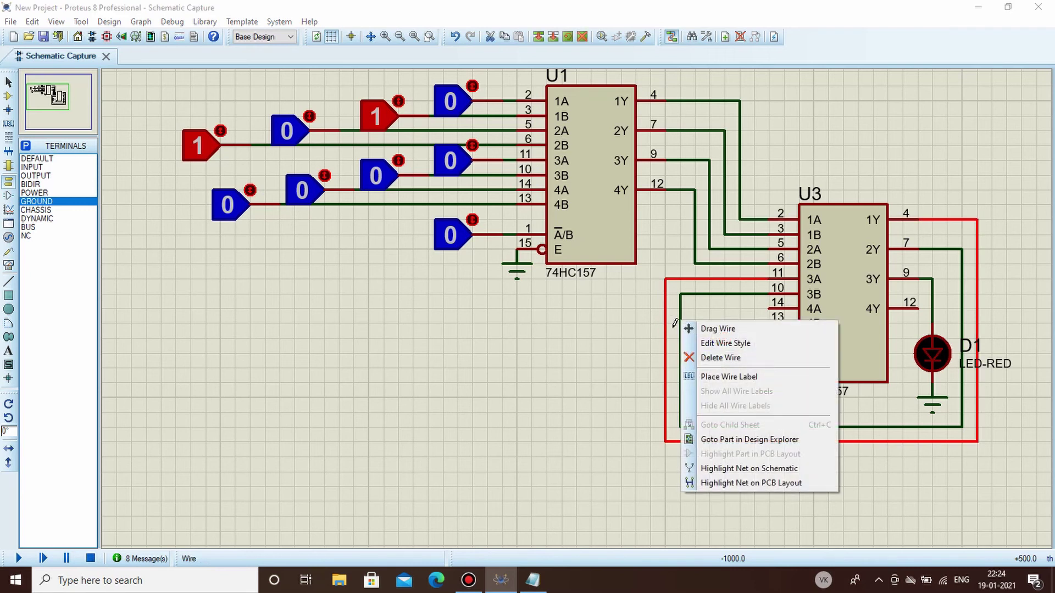
click(715, 358)
right_click(680, 314)
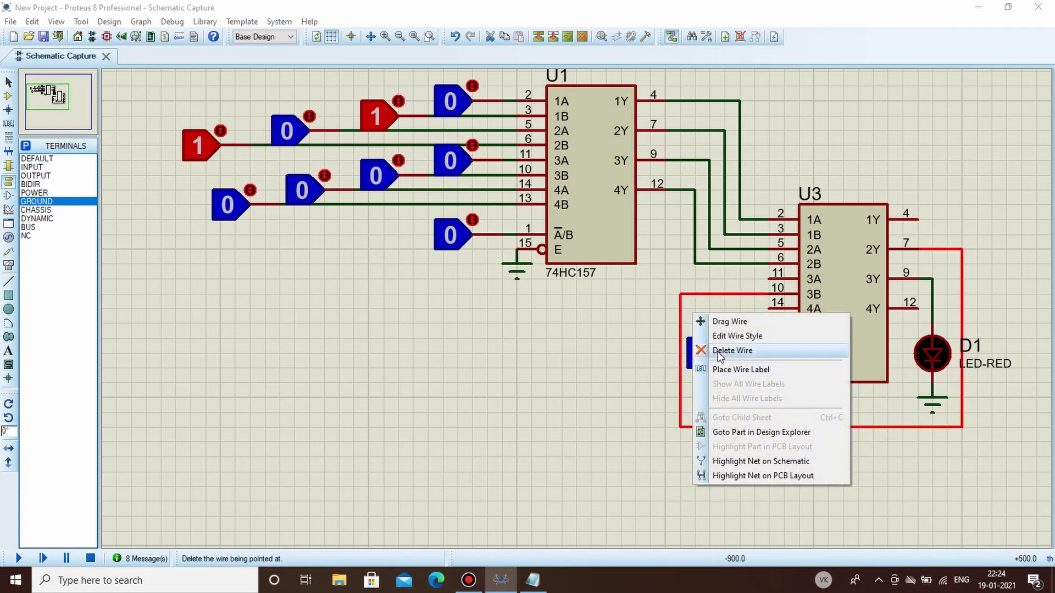
click(709, 351)
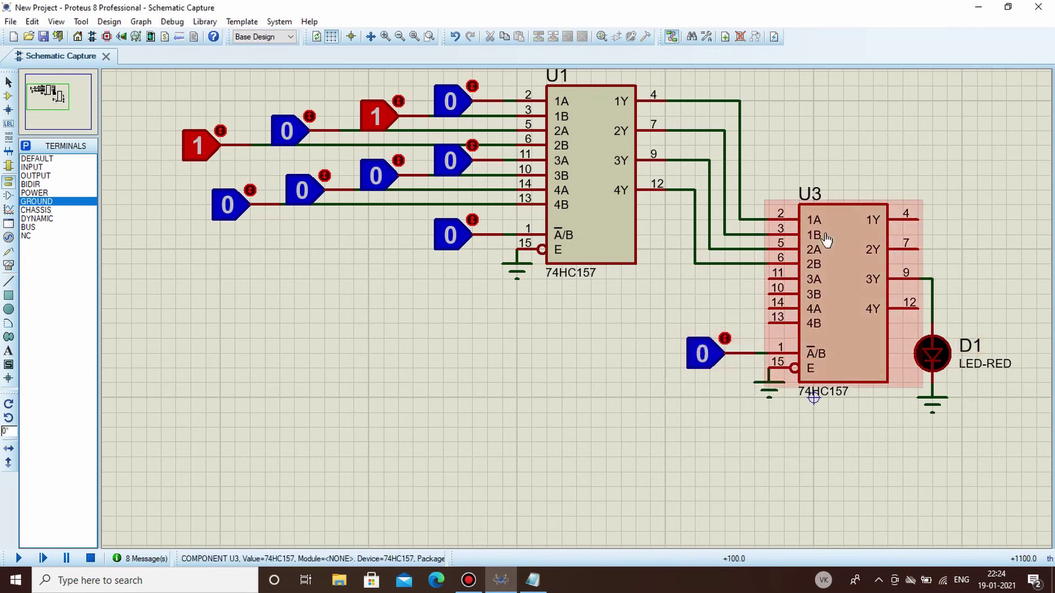
- Draw short open-ended wire stubs outward from U3's 3A and 3B input pins
click(746, 279)
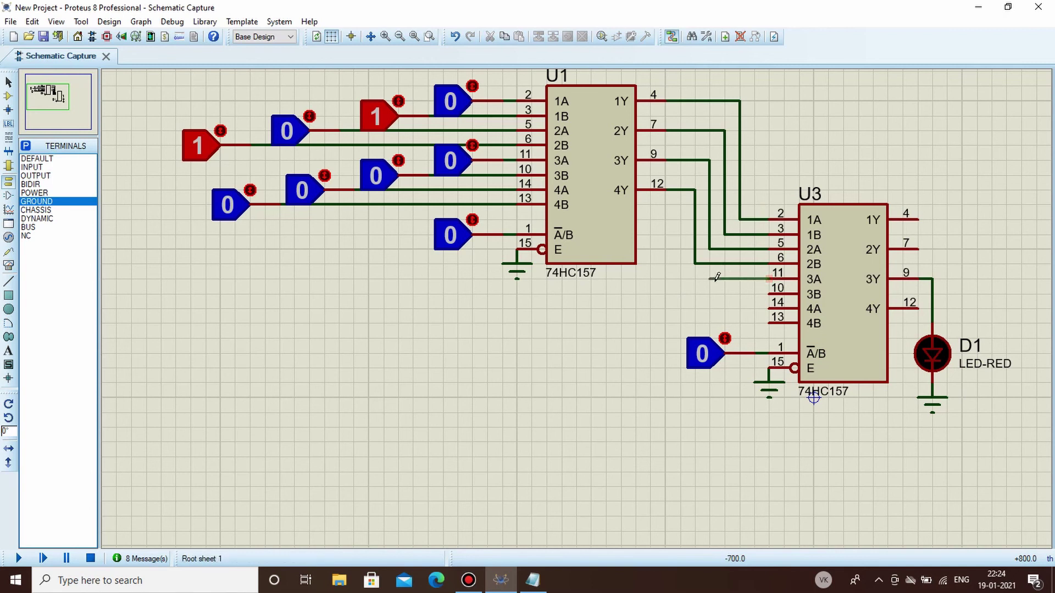
double_click(709, 279)
click(770, 293)
double_click(709, 294)
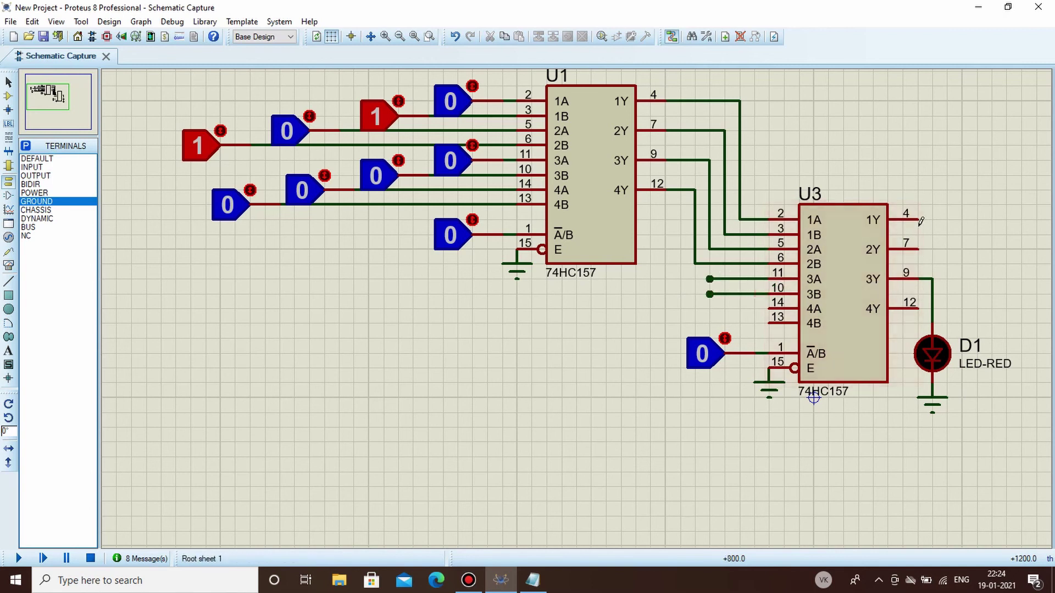
- Draw short open-ended wire stubs outward from U3's 1Y and 2Y output pins
click(930, 219)
double_click(962, 220)
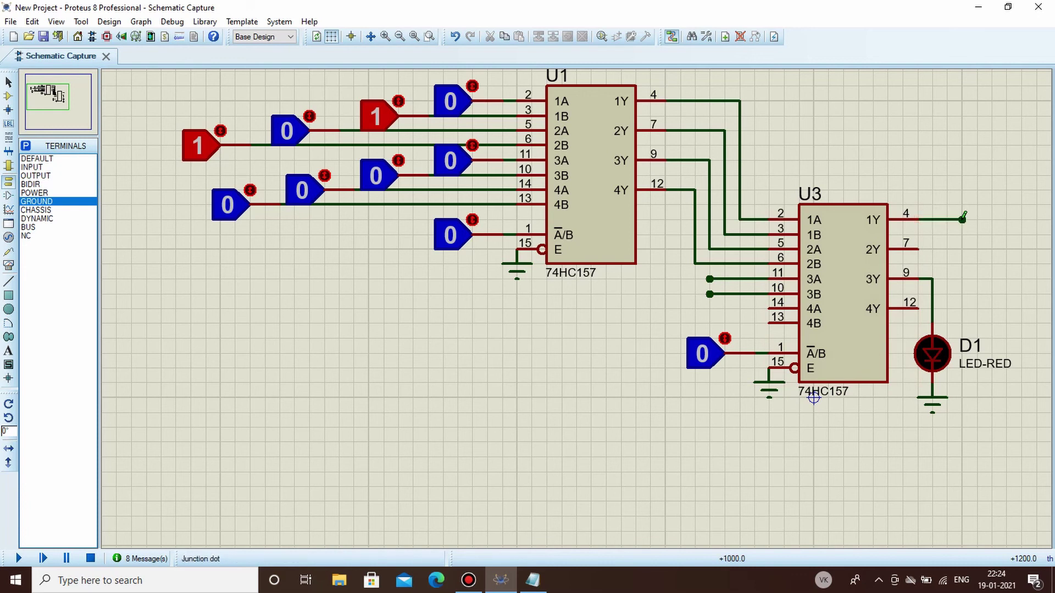
click(912, 247)
double_click(962, 249)
- Label the wire stub on U3's 1Y output 1_out and the stub on its 2Y output 2_out
right_click(929, 220)
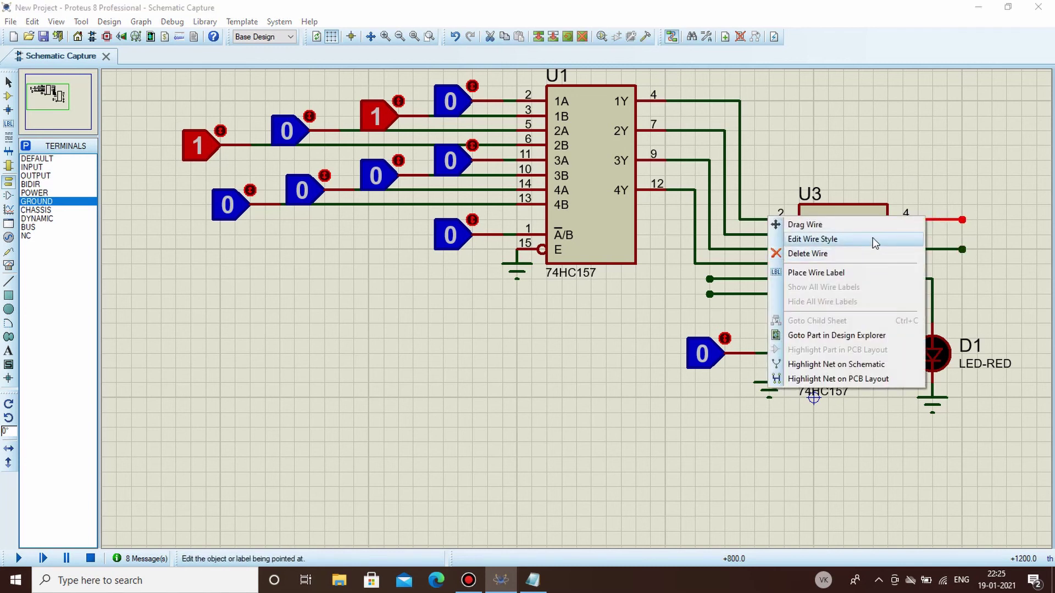
click(862, 273)
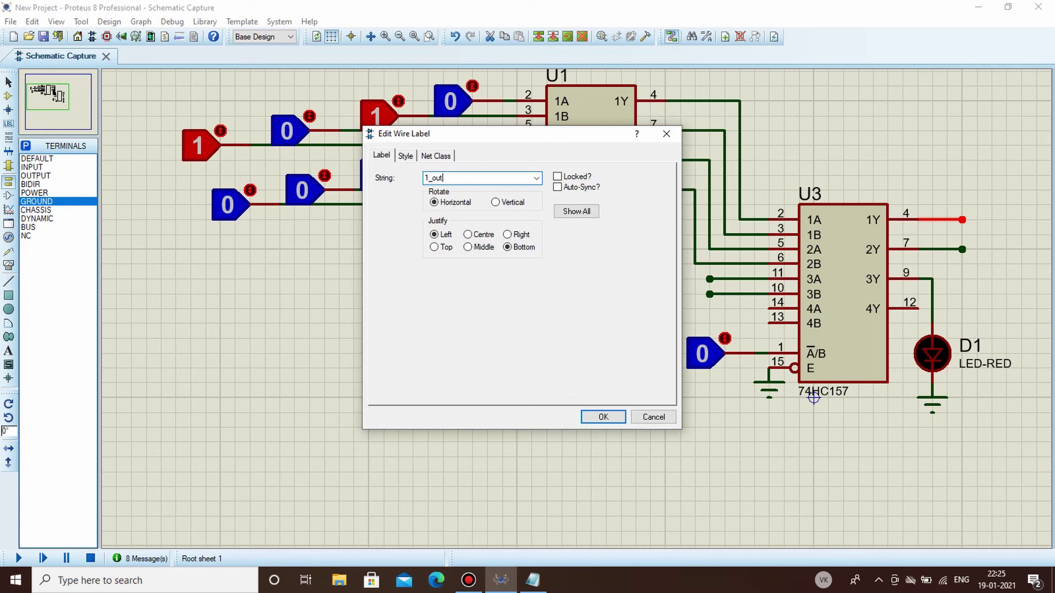
key(Return)
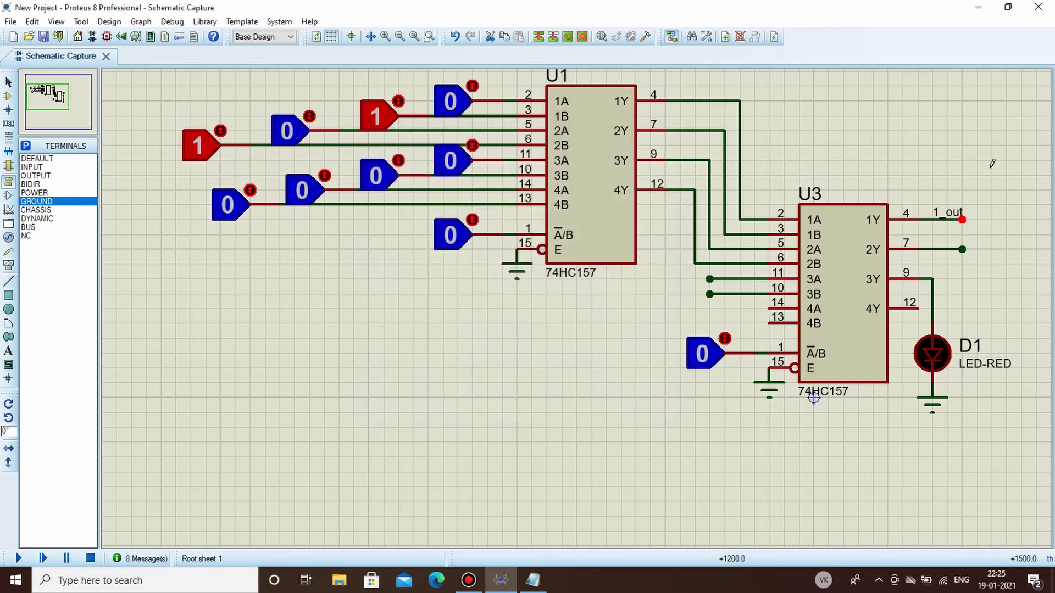
right_click(946, 251)
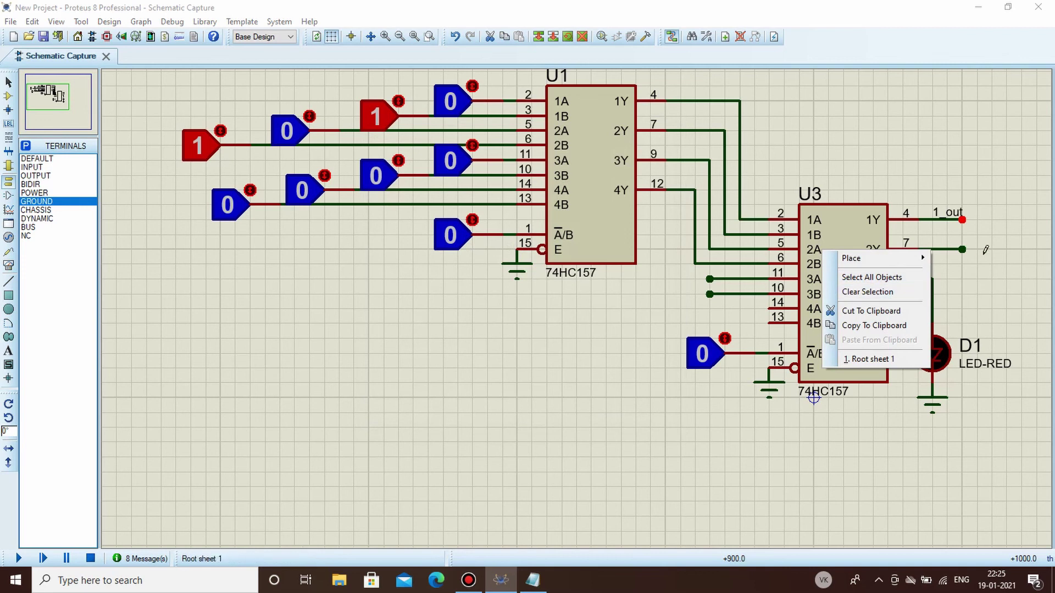
click(982, 285)
right_click(947, 248)
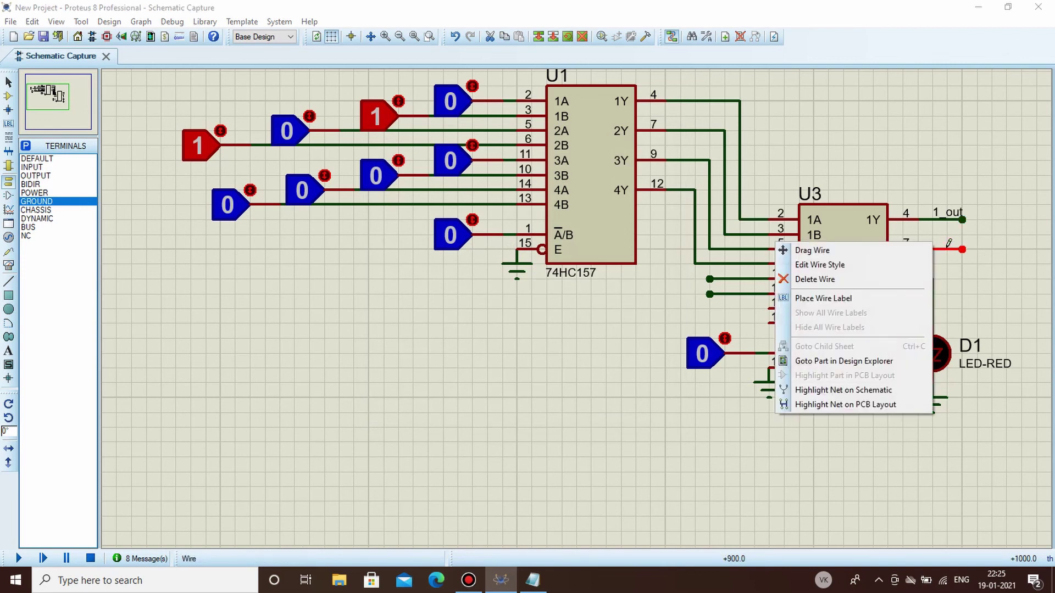
click(823, 298)
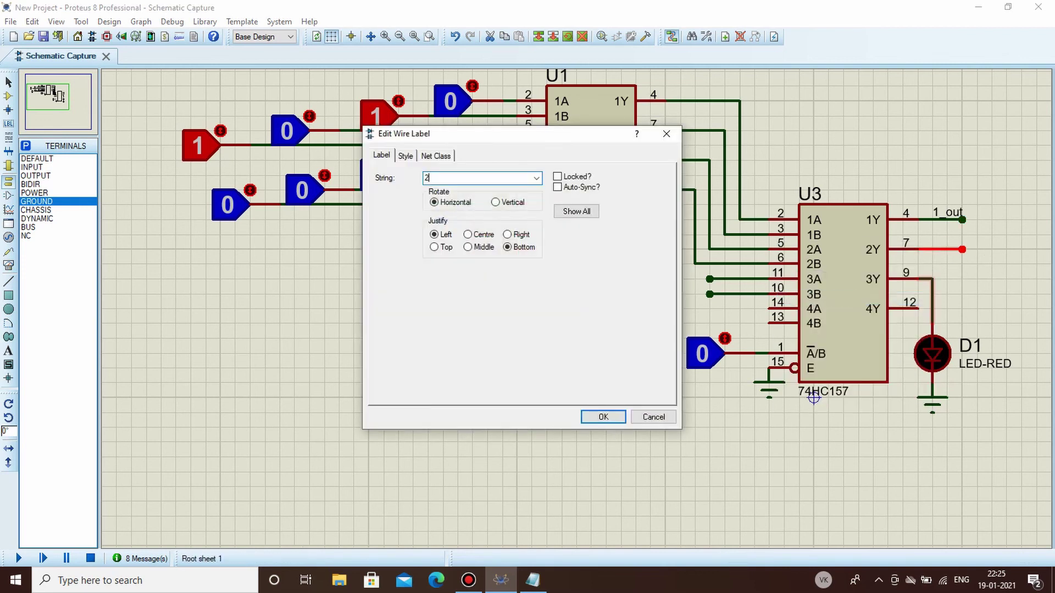
key(Return)
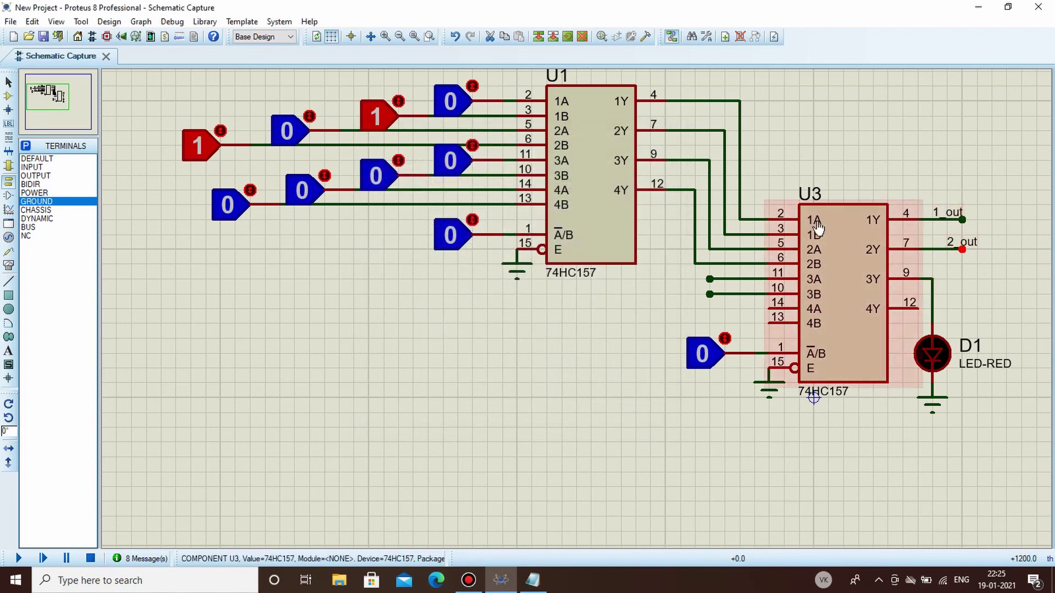
- Label the wire stub on U3's 3A input 1_out and the stub on its 3B input 2_out
right_click(724, 280)
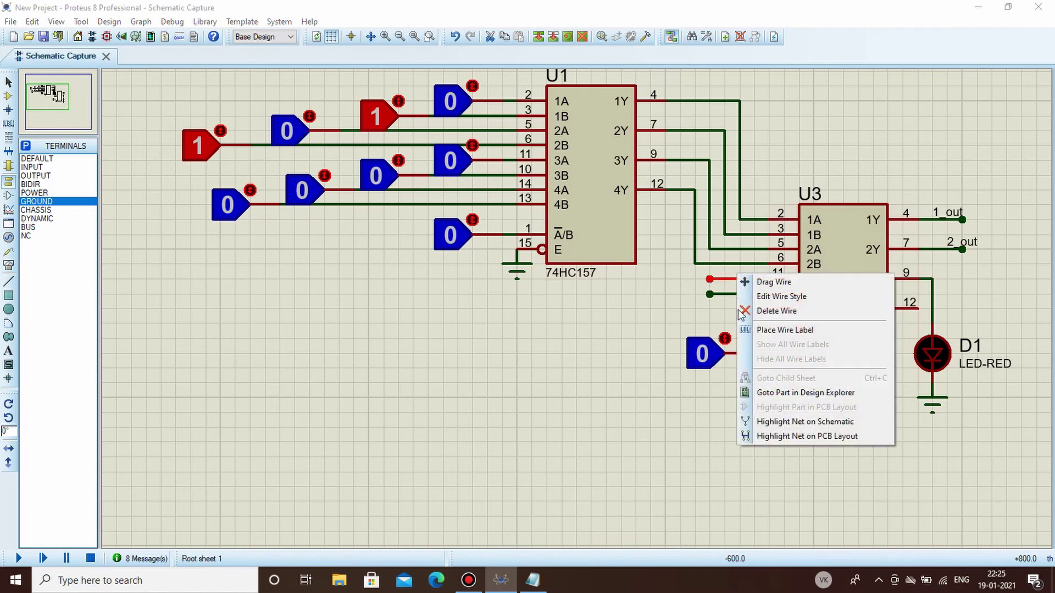
click(764, 333)
text(1)
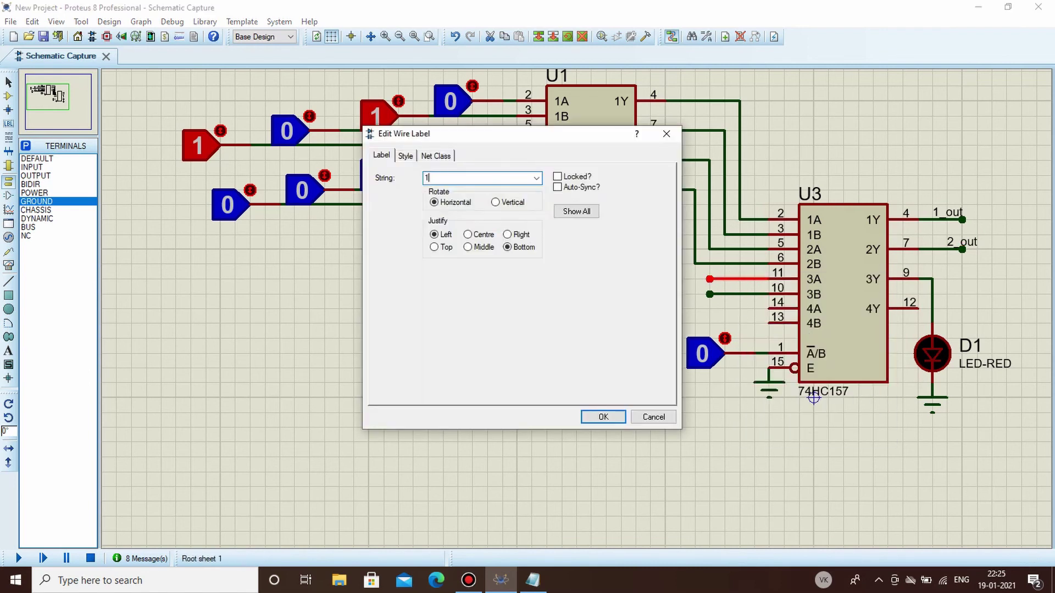
text(_out)
key(Return)
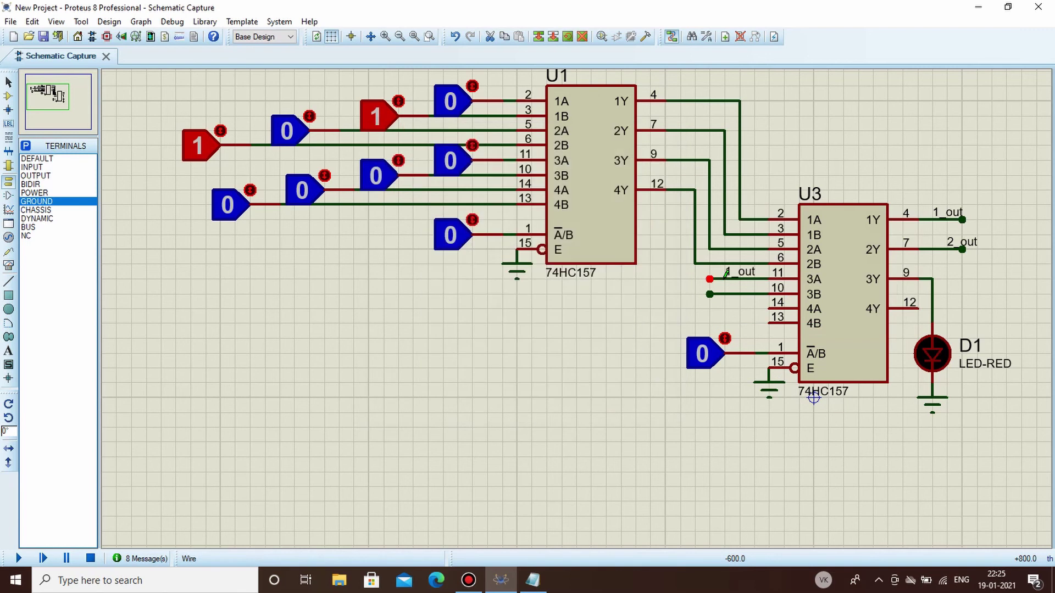
right_click(738, 295)
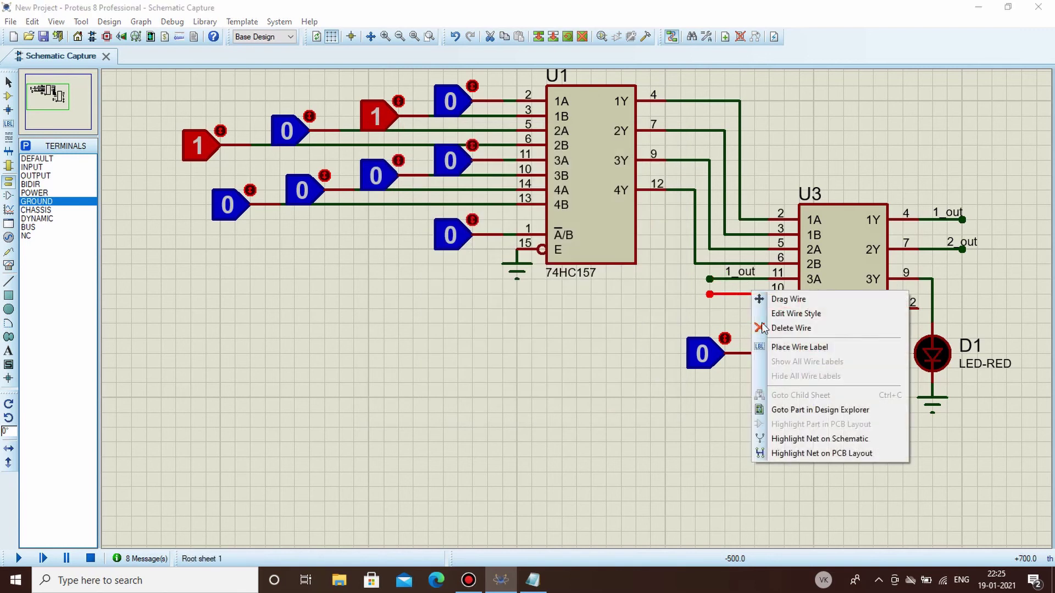
click(786, 347)
text(2_out)
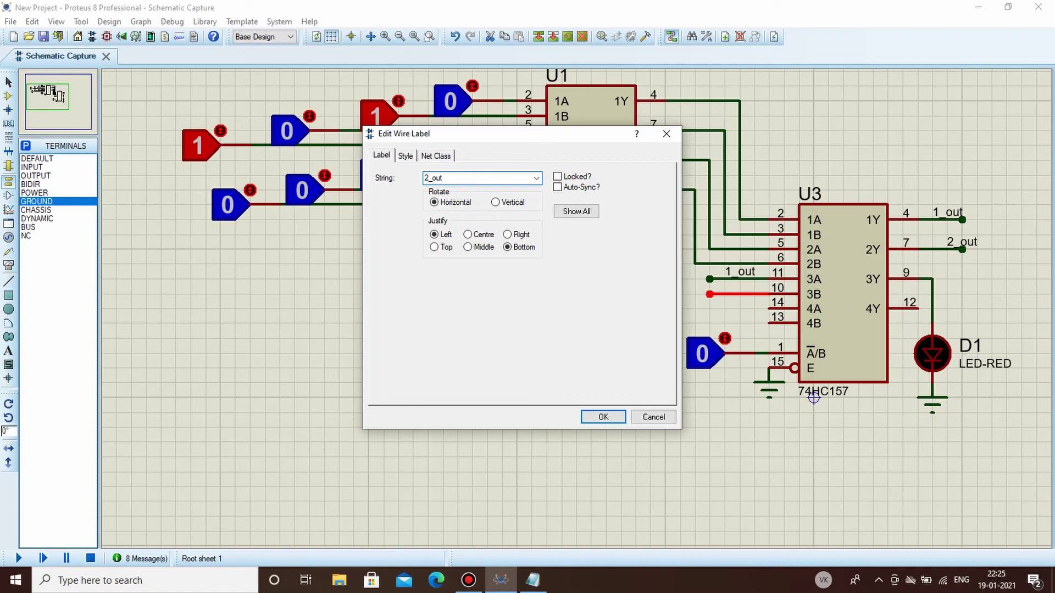
key(Return)
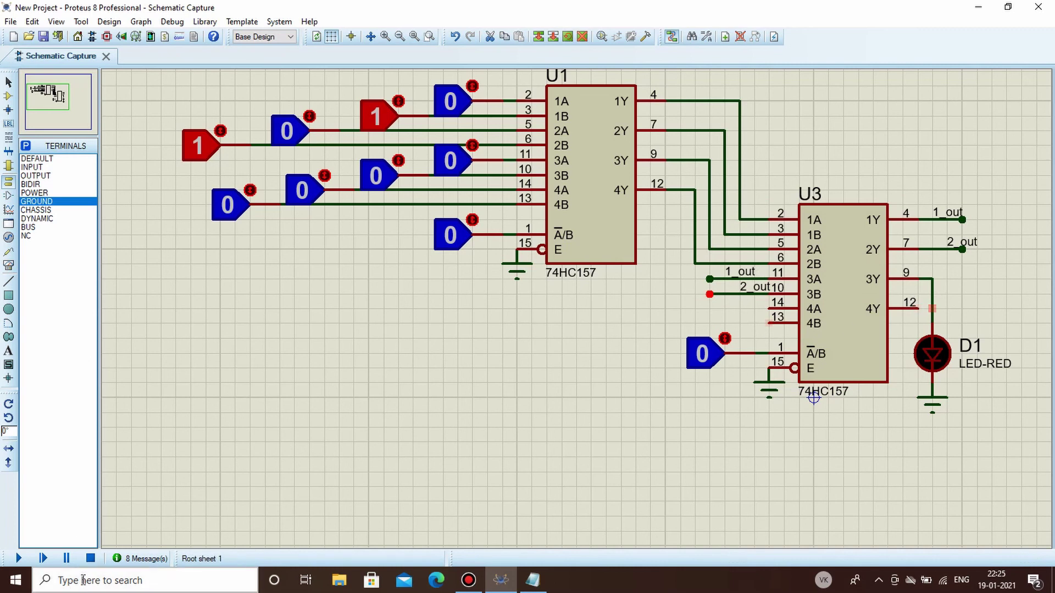
- Run the simulation and return the toggles on U1's 2B and 1B inputs to 0
click(19, 559)
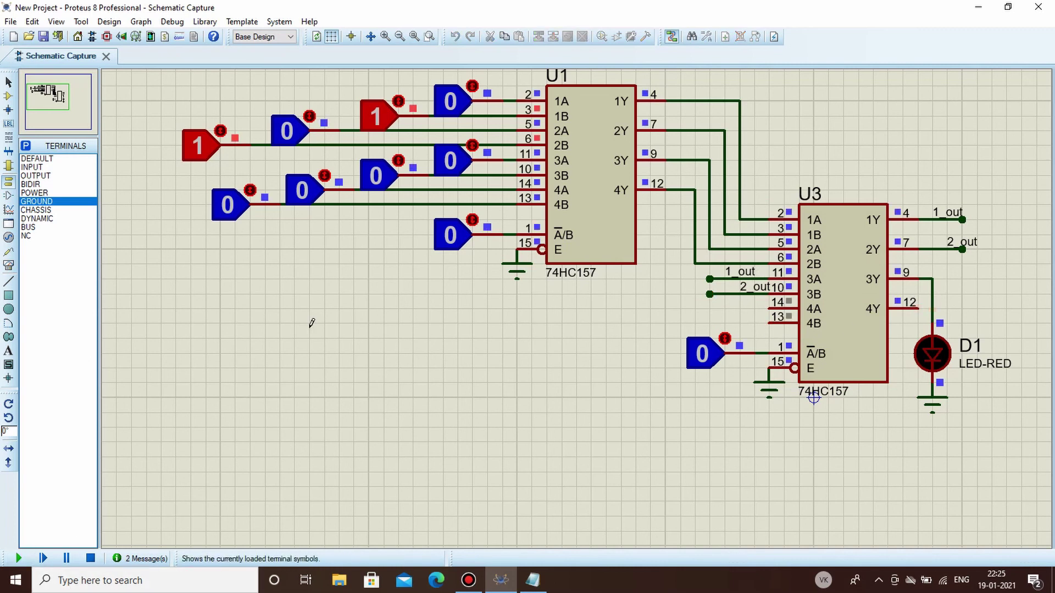
click(222, 124)
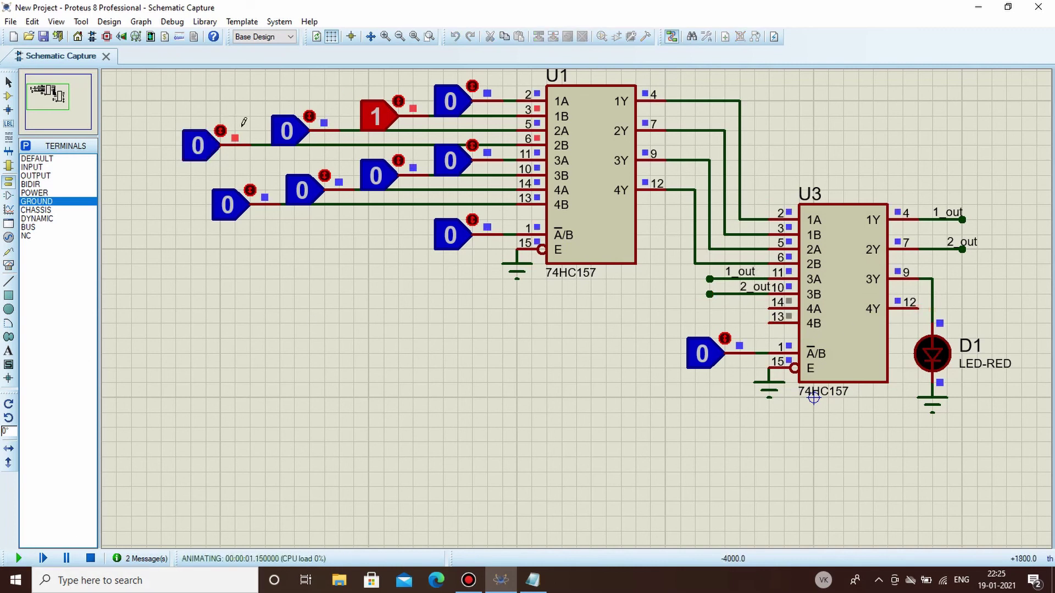
click(400, 99)
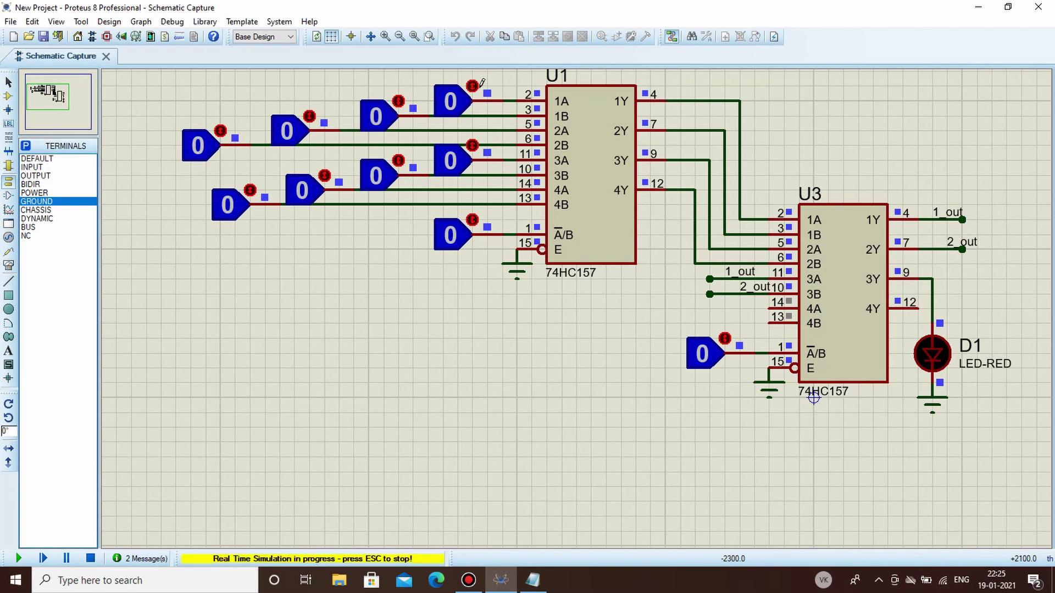
- Set the toggle on U1's 1A input to 1 and check the LED on U3's 3Y output
click(474, 84)
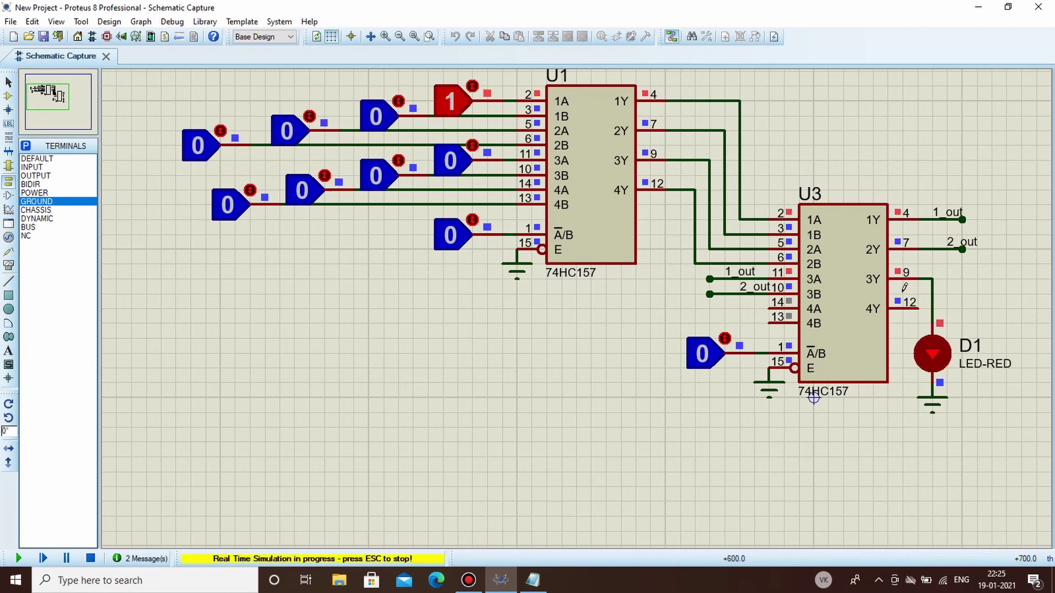
scroll(694, 227, down, 1)
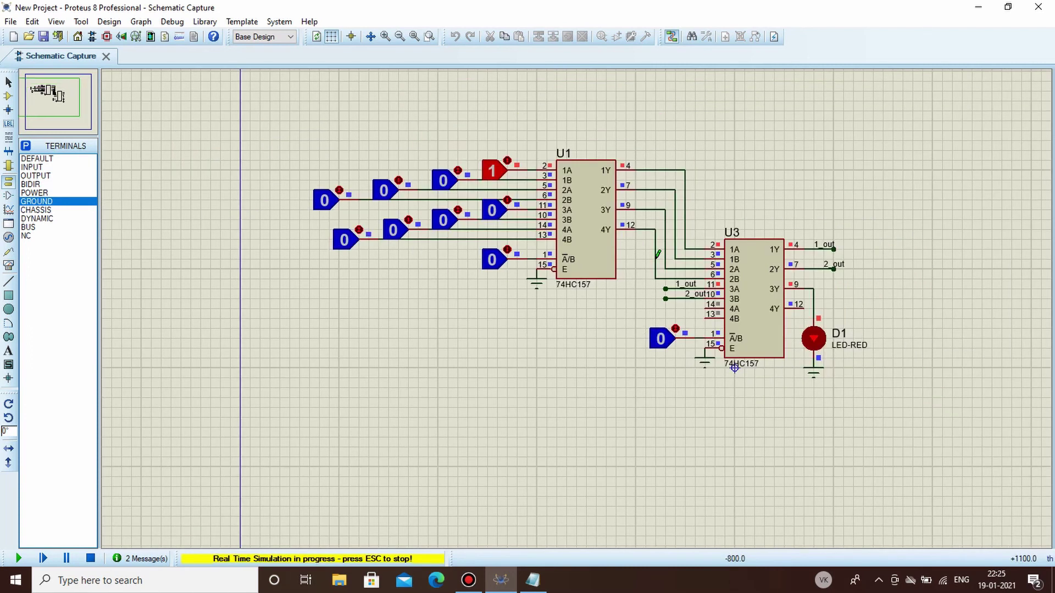
scroll(652, 241, up, 1)
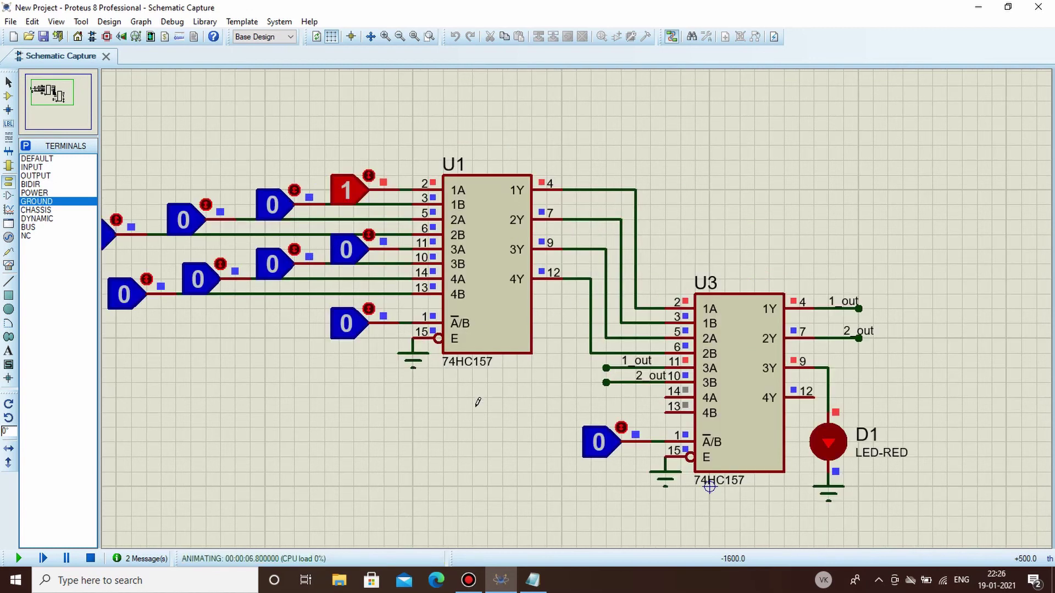
scroll(477, 402, down, 1)
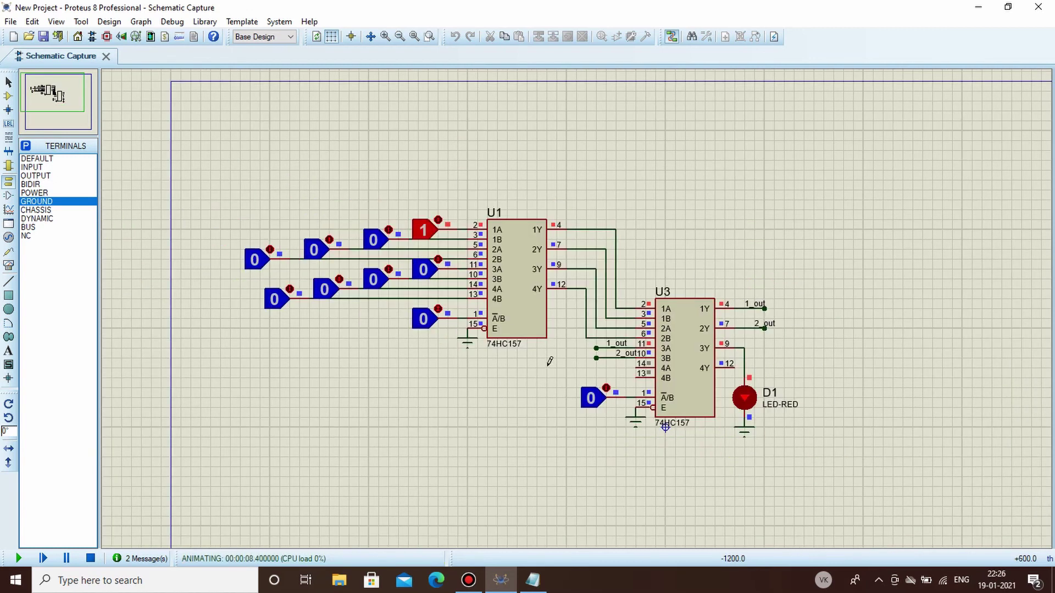